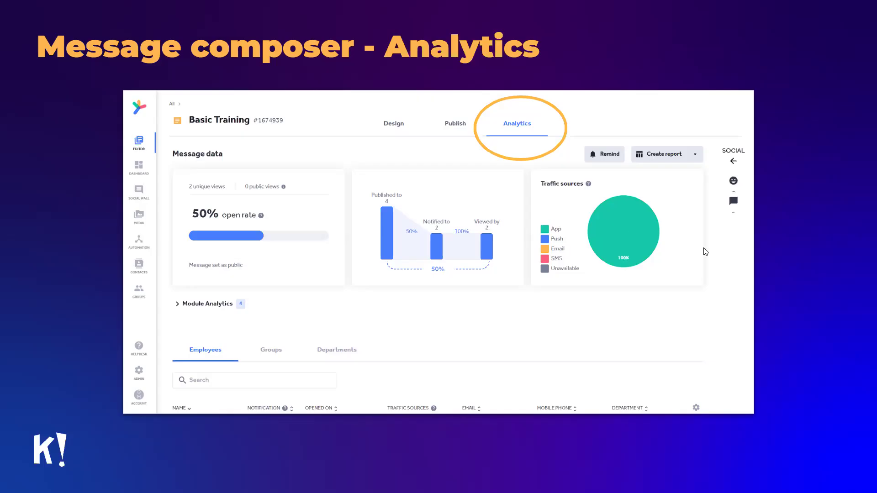
Advance past the Analytics slide to the Demo & showcase slide.
{"action": "left_click", "coordinate": [720, 210]}
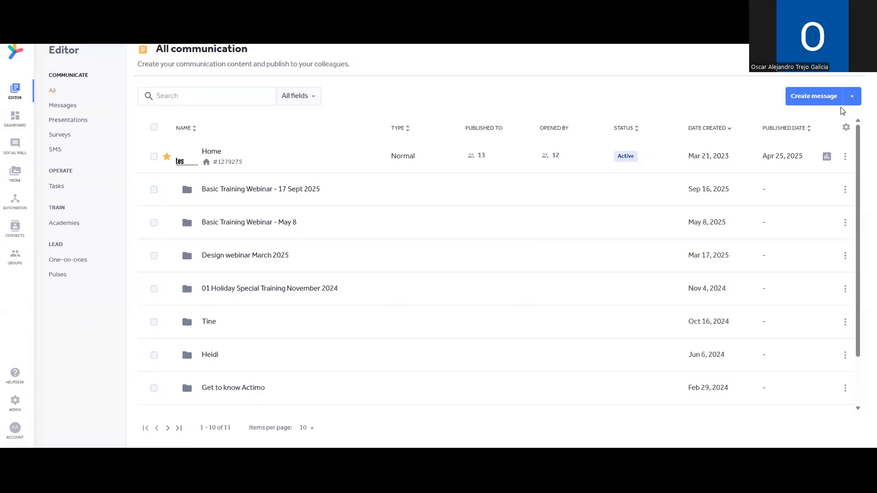
Add a folder named 'Basic Training Webinar - December 10th' to All communication and open it.
{"action": "left_click", "coordinate": [852, 96]}
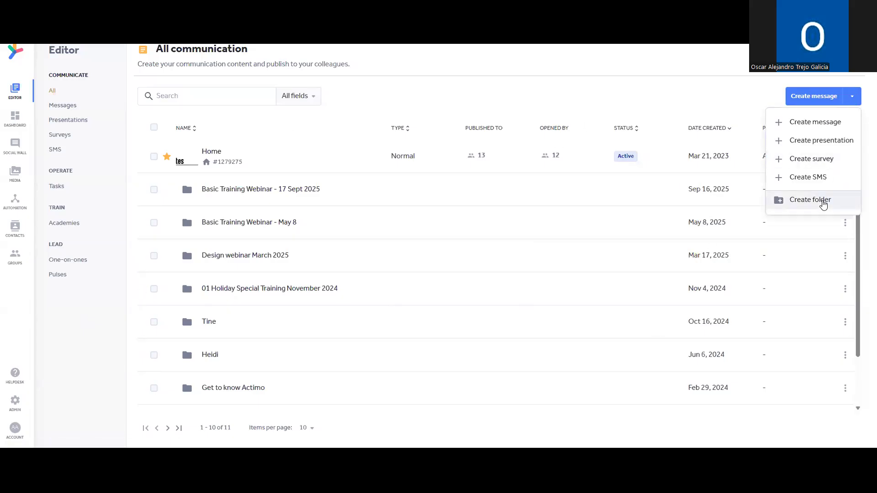
{"action": "left_click", "coordinate": [824, 201]}
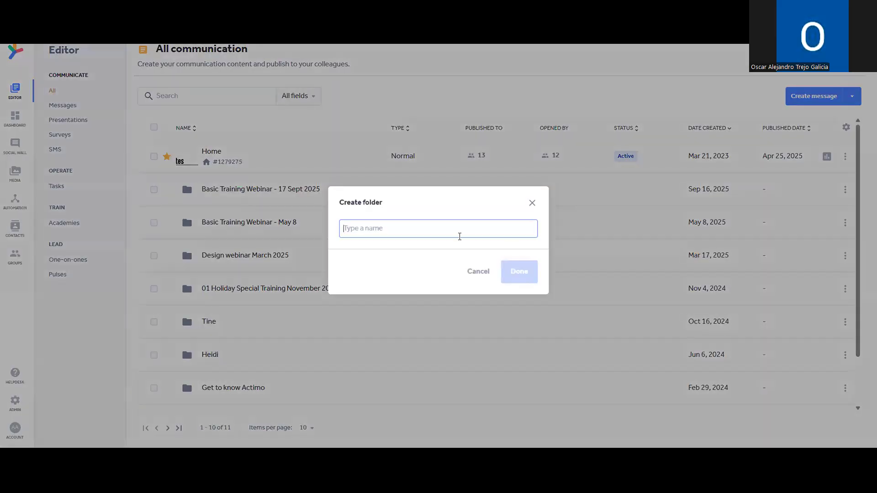
{"action": "type", "text": "Basic T"}
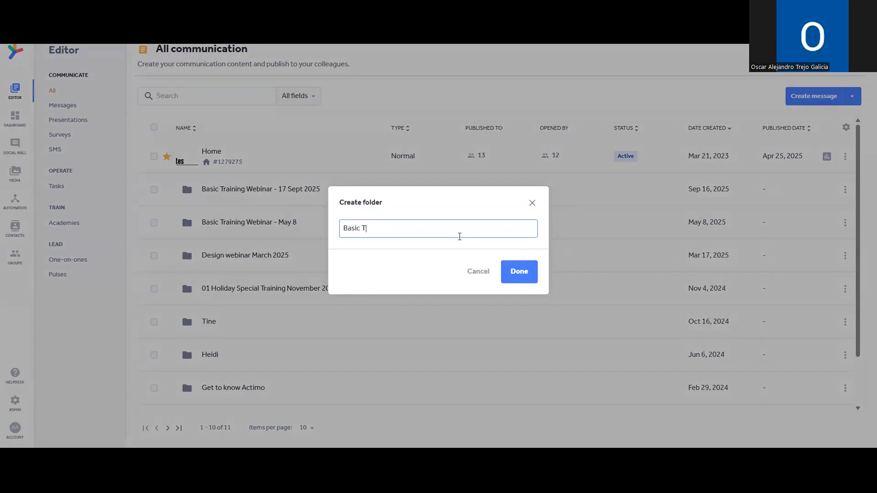
{"action": "type", "text": "raining Webinar - December 10"}
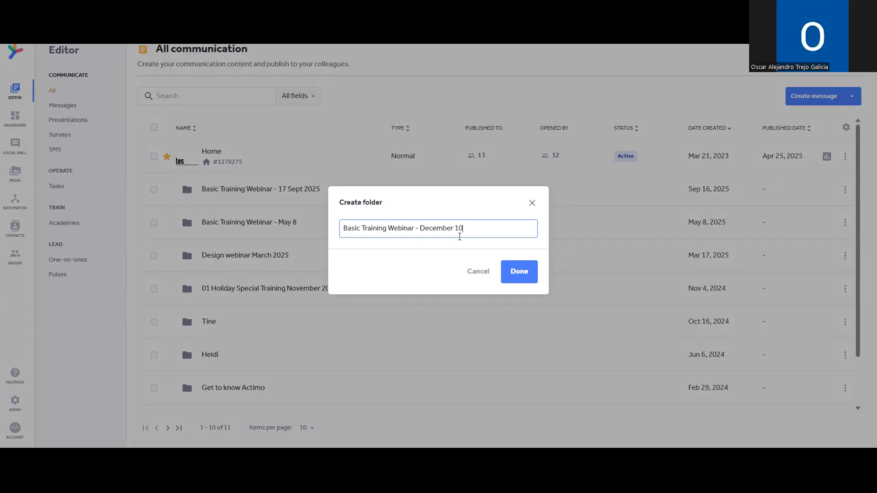
{"action": "left_click", "coordinate": [516, 272]}
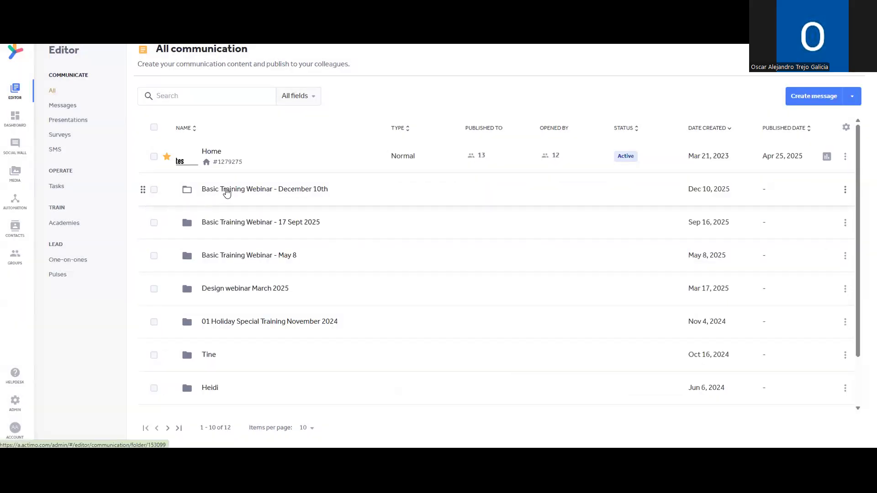
{"action": "left_click", "coordinate": [227, 194]}
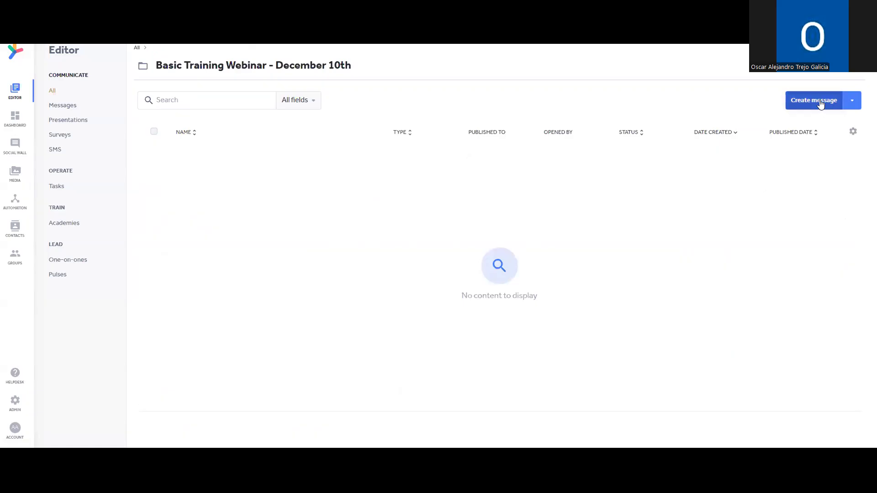
Create a new message inside the December 10th folder and retitle it 'NYE Party'.
{"action": "left_click", "coordinate": [821, 105]}
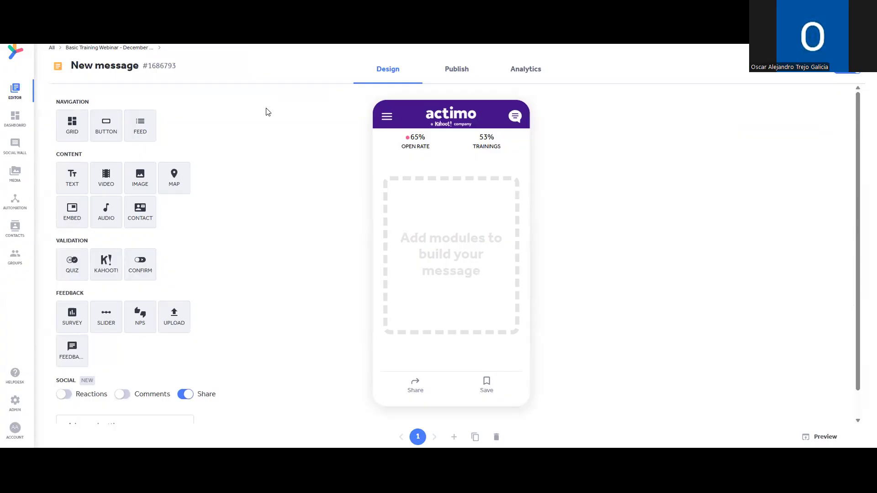
{"action": "left_click", "coordinate": [118, 67]}
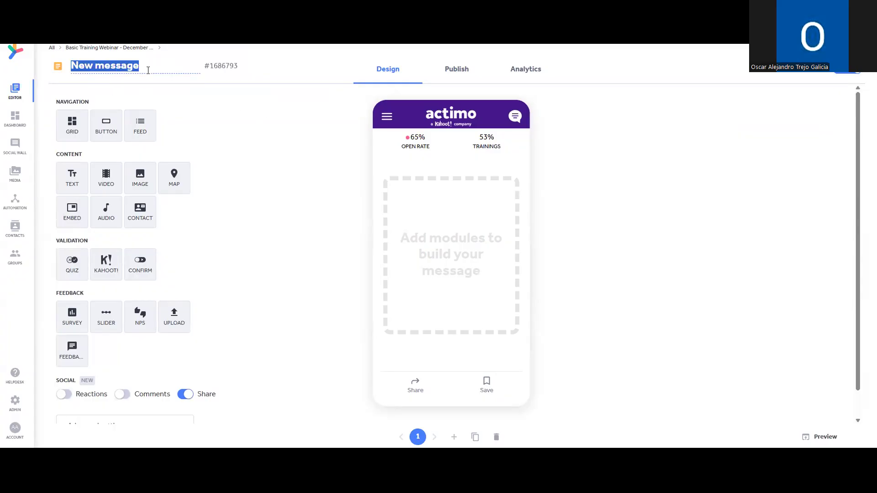
{"action": "type", "text": "NYE"}
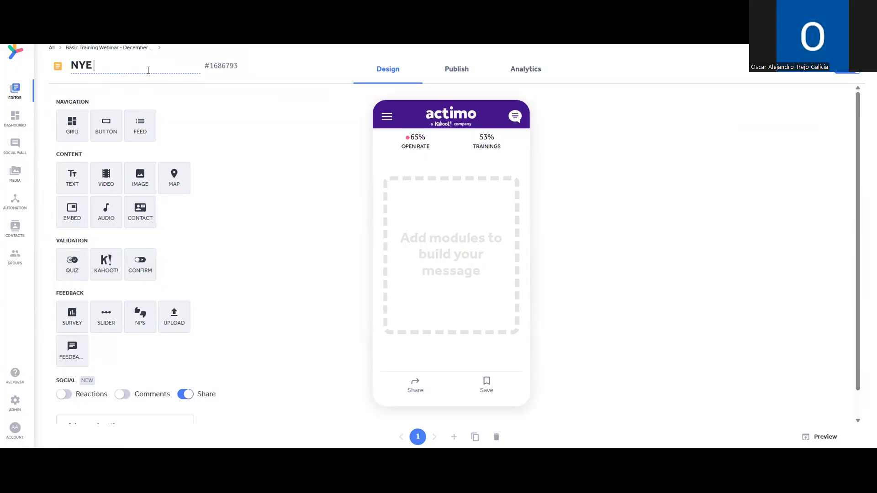
{"action": "type", "text": " Party"}
Add a centred, bold Heading 1 text block reading 'NYE Party' and save it.
{"action": "left_click", "coordinate": [73, 176]}
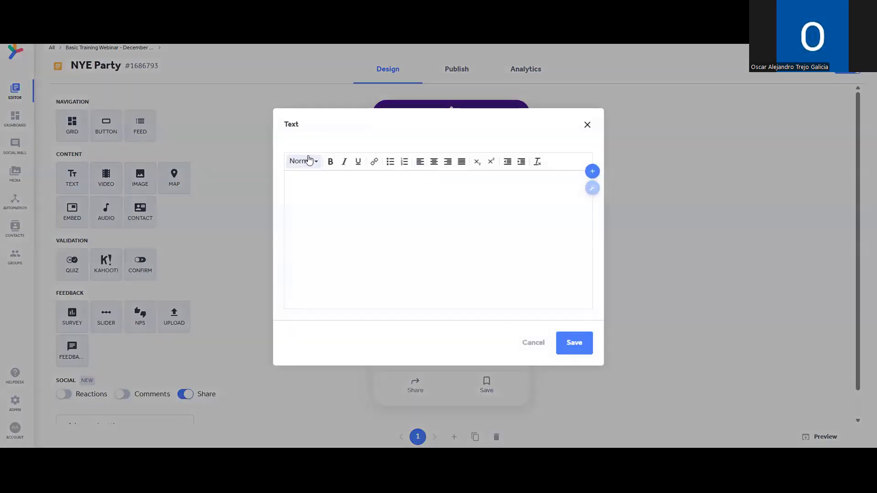
{"action": "left_click", "coordinate": [309, 160]}
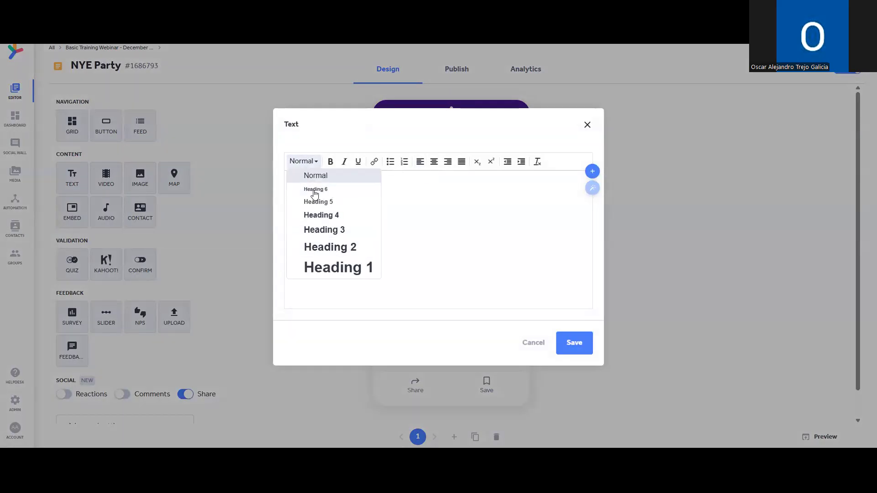
{"action": "left_click", "coordinate": [361, 268]}
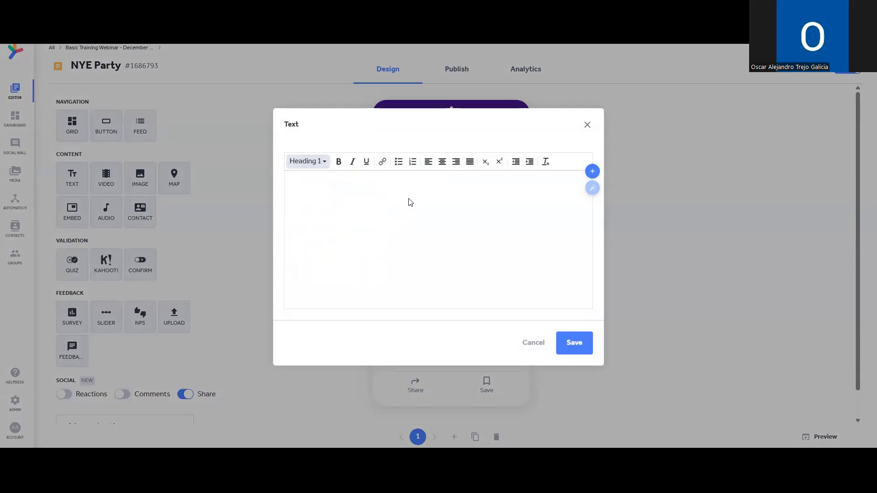
{"action": "type", "text": "NYE Party"}
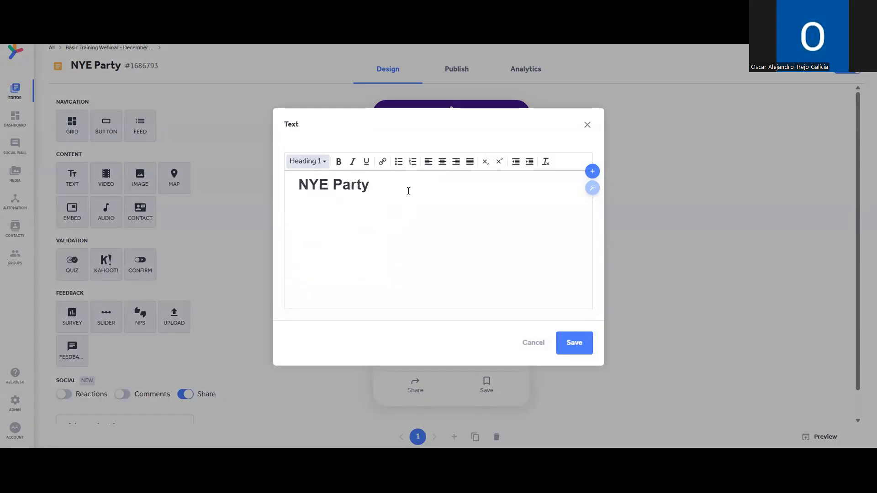
{"action": "left_click_drag", "start_coordinate": [399, 182], "coordinate": [267, 186]}
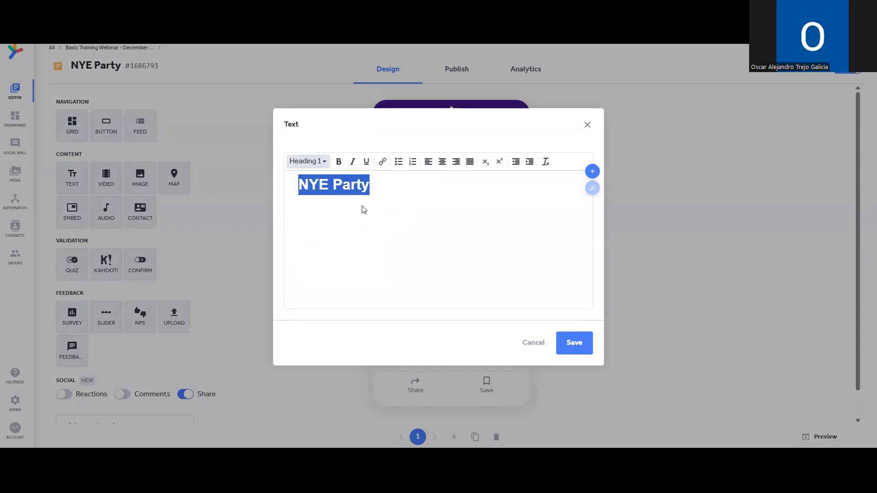
{"action": "left_click", "coordinate": [441, 163]}
{"action": "left_click", "coordinate": [339, 161]}
{"action": "left_click", "coordinate": [424, 217]}
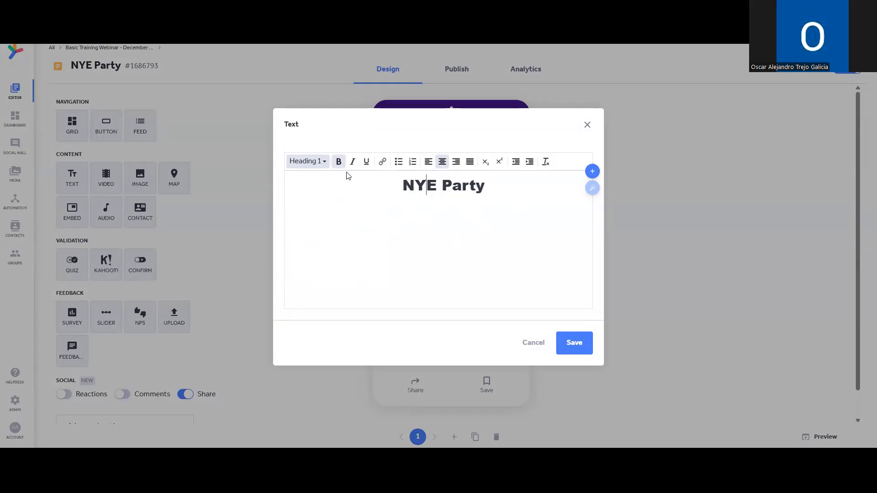
{"action": "left_click", "coordinate": [559, 191]}
{"action": "left_click", "coordinate": [579, 342]}
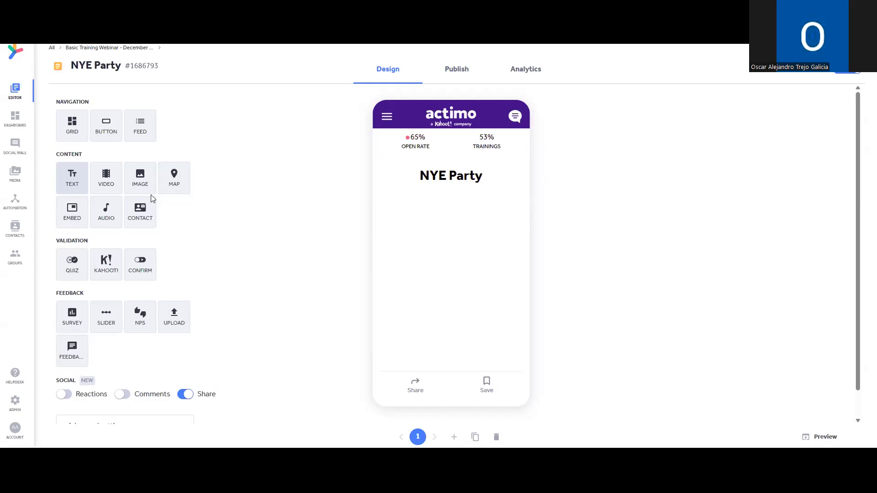
Add an image block with the fireworks photo from a free-image search for 'new years'.
{"action": "left_click", "coordinate": [143, 186]}
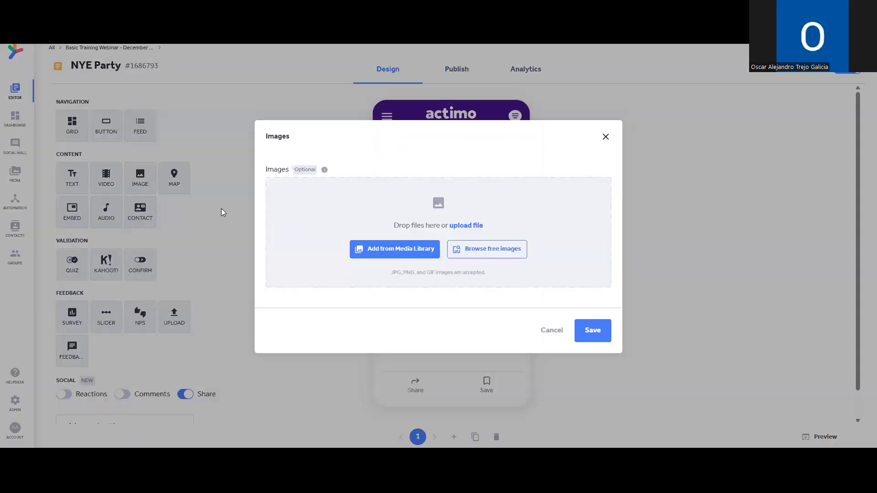
{"action": "left_click", "coordinate": [481, 256]}
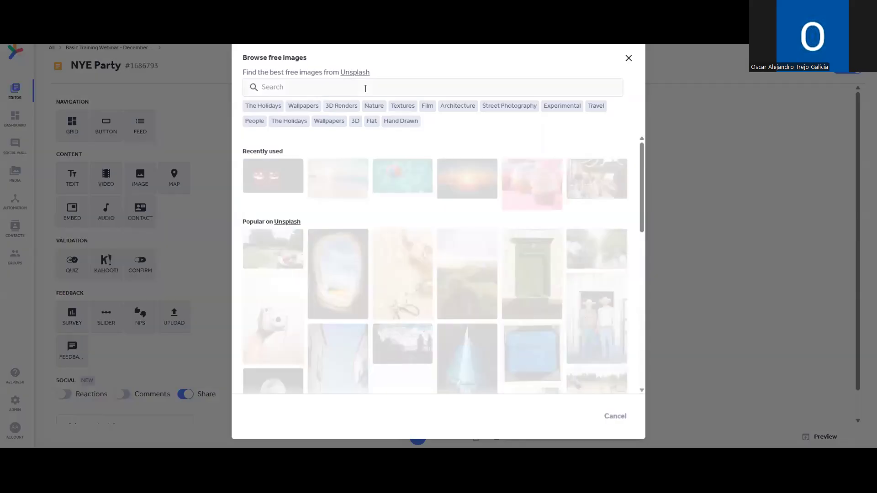
{"action": "type", "text": "new years"}
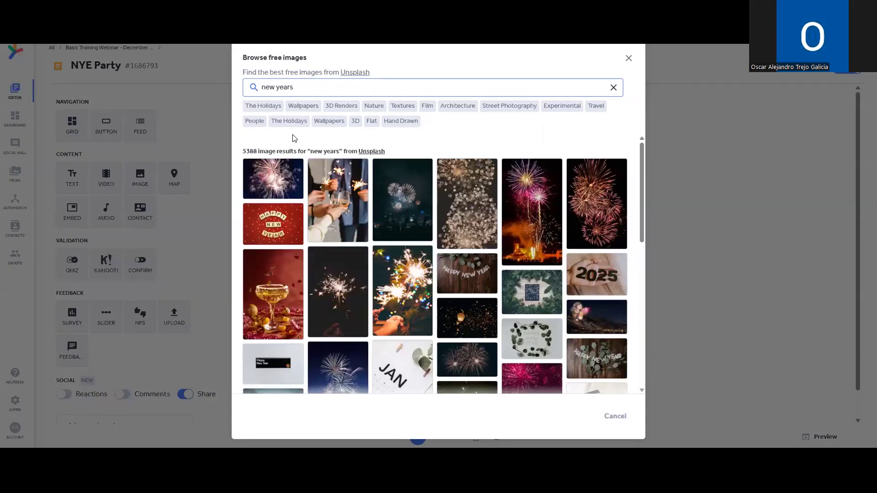
{"action": "left_click", "coordinate": [277, 172]}
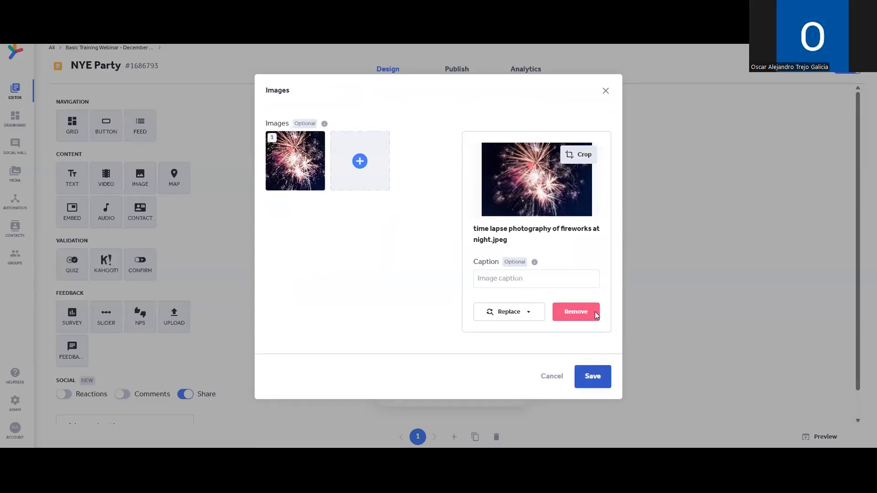
Crop the fireworks photo to a tighter, zoomed-in landscape frame and save it.
{"action": "left_click", "coordinate": [585, 158]}
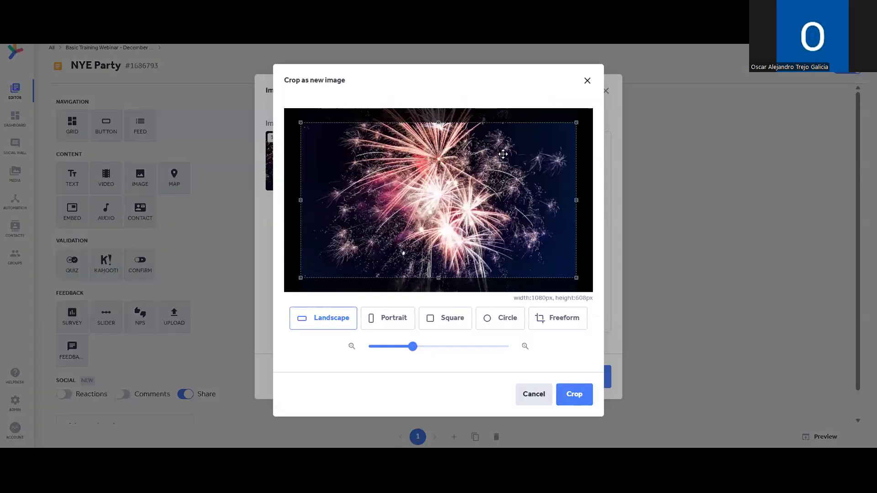
{"action": "left_click_drag", "start_coordinate": [576, 122], "coordinate": [569, 127]}
{"action": "left_click_drag", "start_coordinate": [562, 162], "coordinate": [515, 170]}
{"action": "left_click_drag", "start_coordinate": [469, 199], "coordinate": [501, 179]}
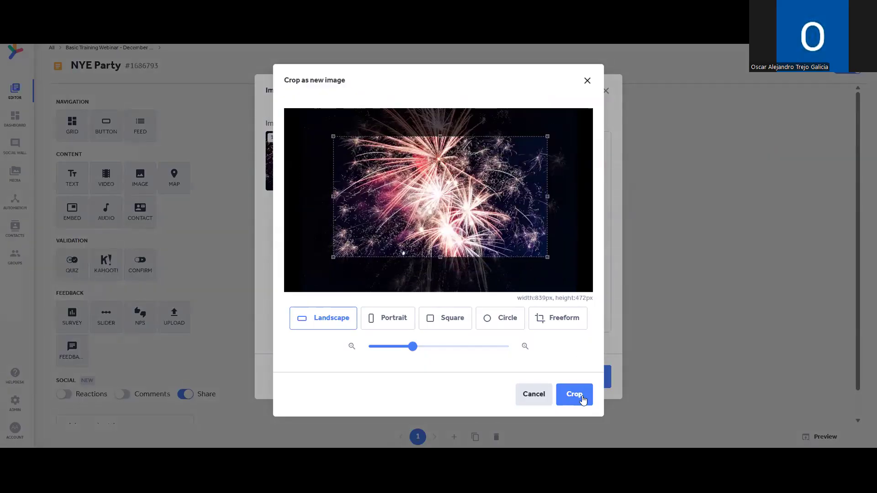
{"action": "left_click_drag", "start_coordinate": [420, 347], "coordinate": [442, 347]}
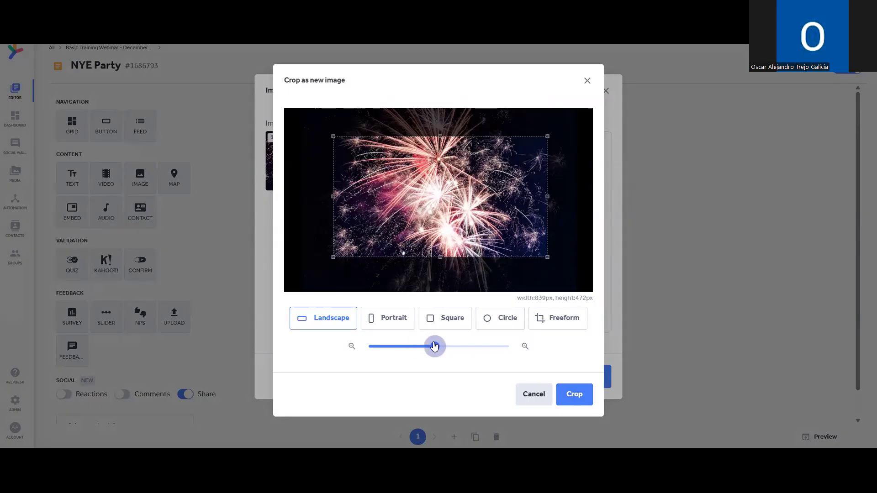
{"action": "left_click", "coordinate": [576, 395]}
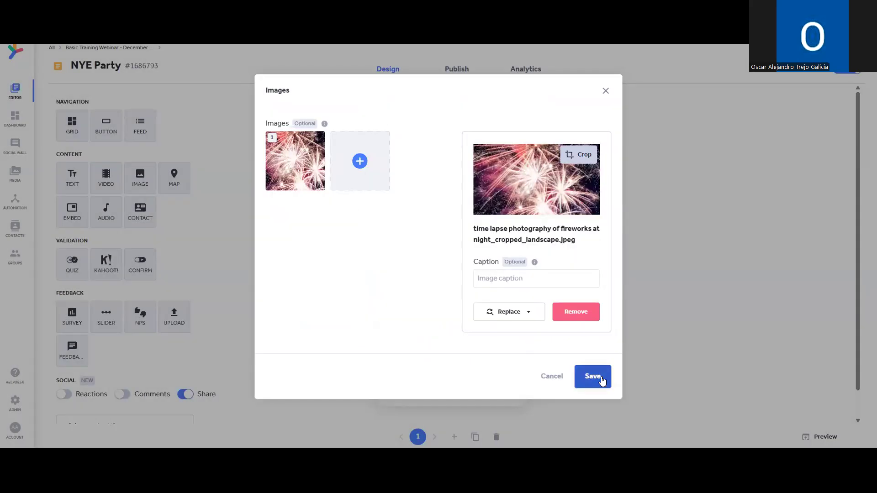
{"action": "left_click", "coordinate": [599, 379]}
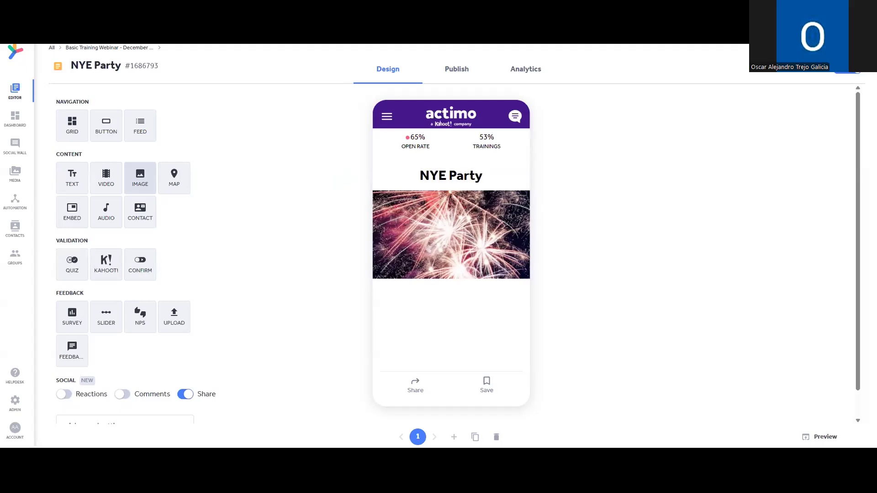
Add a new text block below the photo and paste in the prepared invitation text.
{"action": "scroll", "coordinate": [447, 294], "scroll_direction": "down", "scroll_amount": 1}
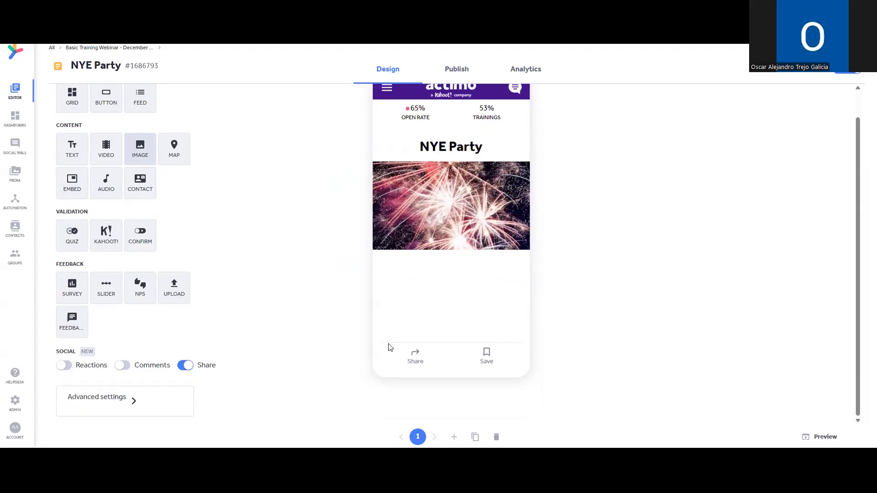
{"action": "left_click", "coordinate": [77, 145]}
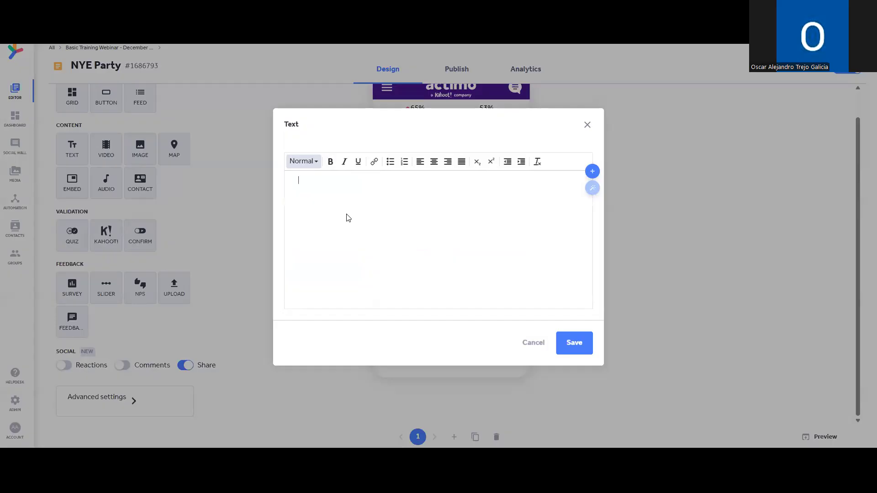
{"action": "type", "text": "You are invited to our NYE party on Wednesday, December 31st. This year we are treating you to a 4-course feast at Restaurant X, followed by a host of cocktails at Bar Y. Naturally, we will start proceedings with a fun Kahoot! at the office before we head out together. Wednesday, December 31st Starting: 5pm @ the office Dinner @ 7pm in Restaurant X"}
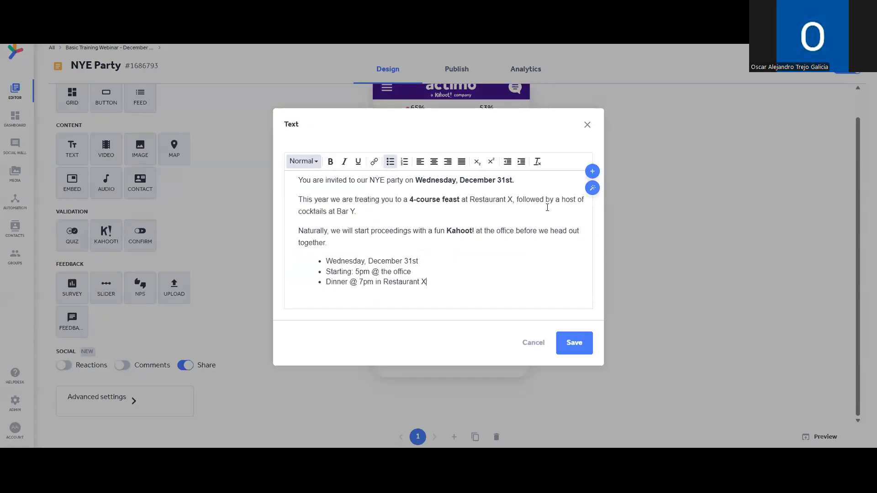
{"action": "left_click", "coordinate": [397, 271]}
Put a 'Hi' greeting with First name and Last name placeholders at the top, then save.
{"action": "left_click", "coordinate": [299, 181]}
{"action": "key", "text": "Return"}
{"action": "key", "text": "Return"}
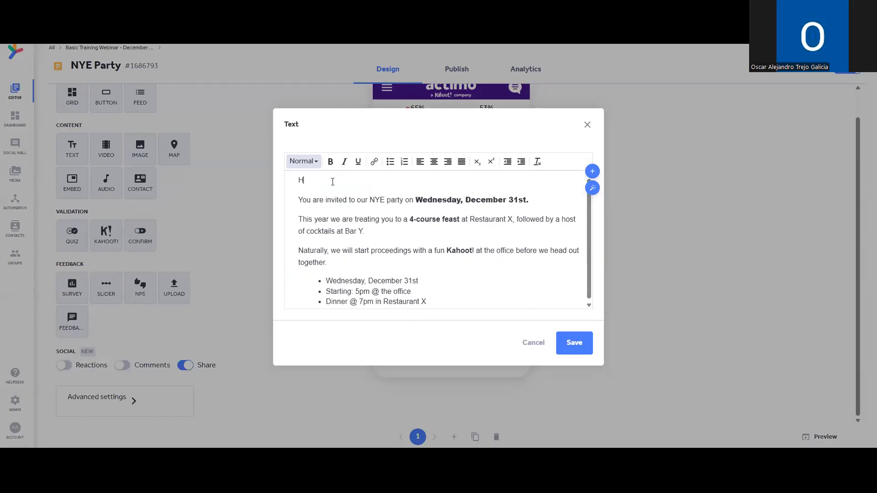
{"action": "left_click", "coordinate": [591, 172]}
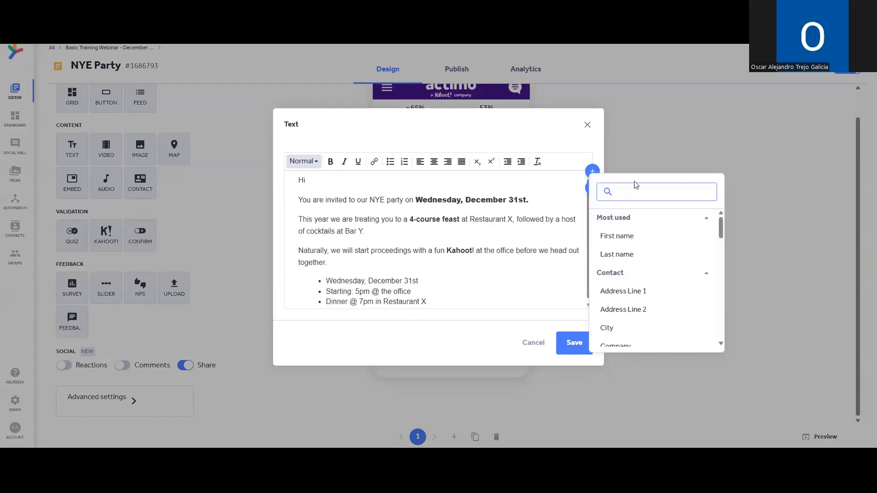
{"action": "left_click", "coordinate": [668, 243]}
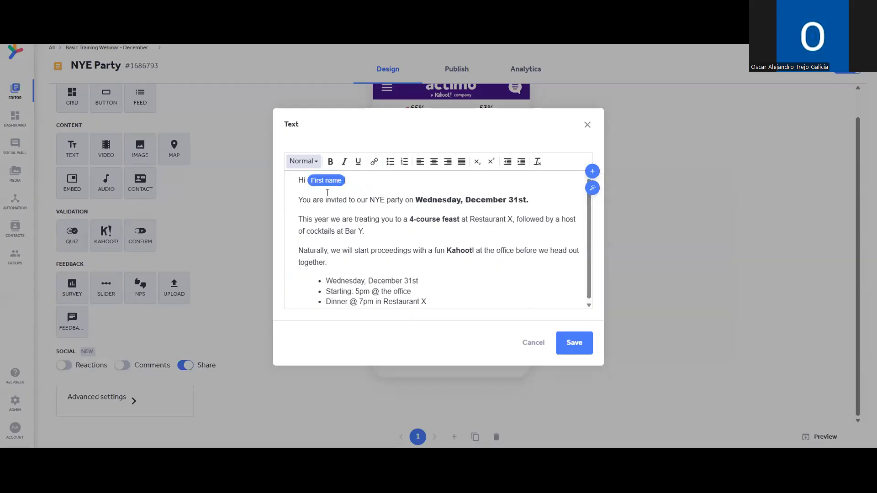
{"action": "left_click", "coordinate": [592, 171]}
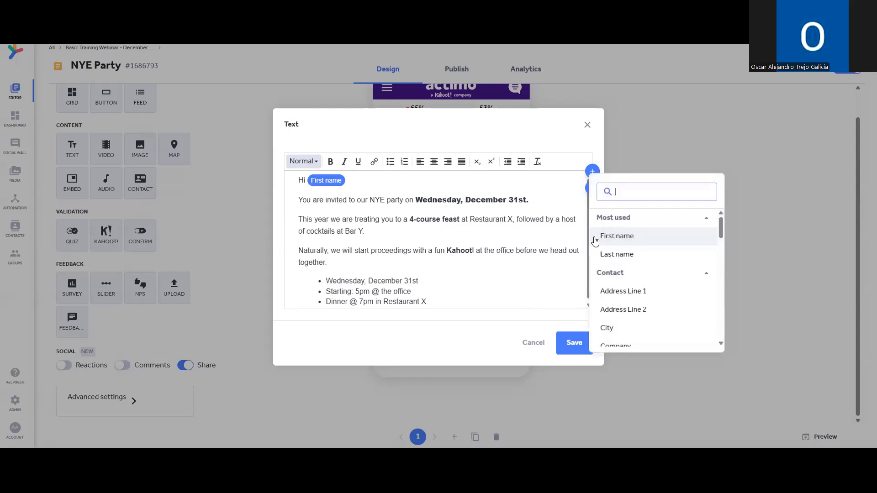
{"action": "left_click", "coordinate": [625, 254]}
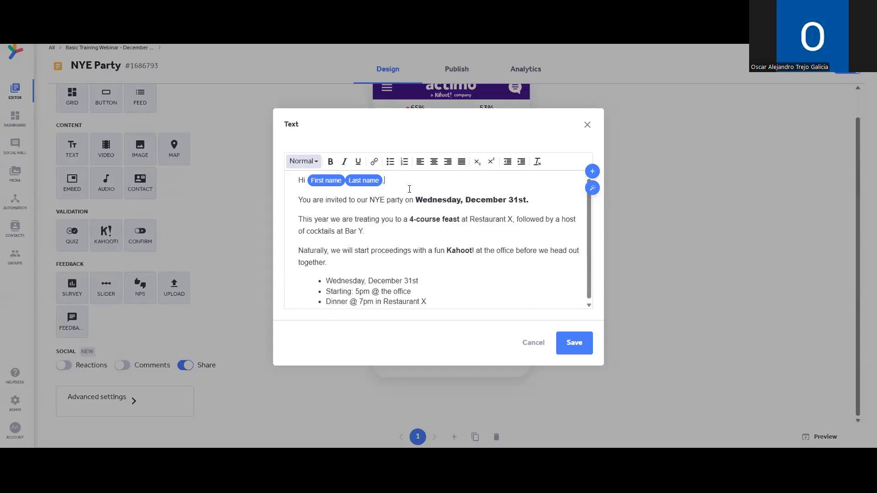
{"action": "scroll", "coordinate": [521, 198], "scroll_direction": "down", "scroll_amount": 1}
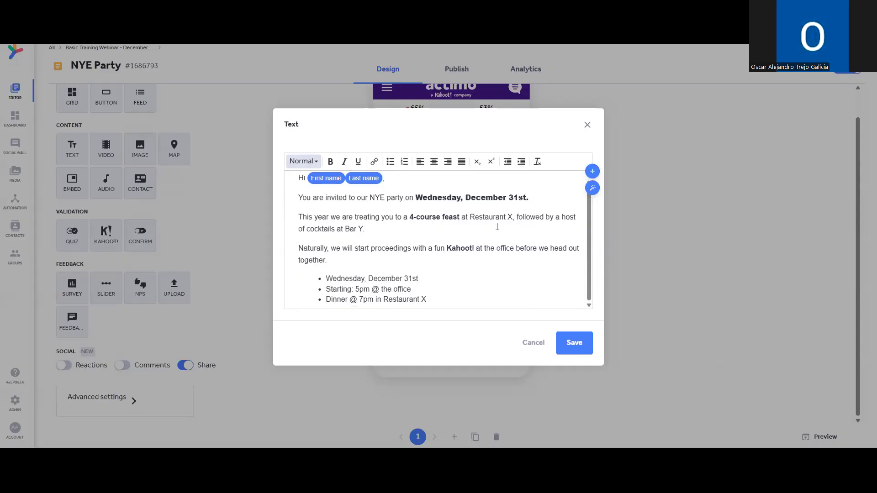
{"action": "left_click", "coordinate": [569, 345]}
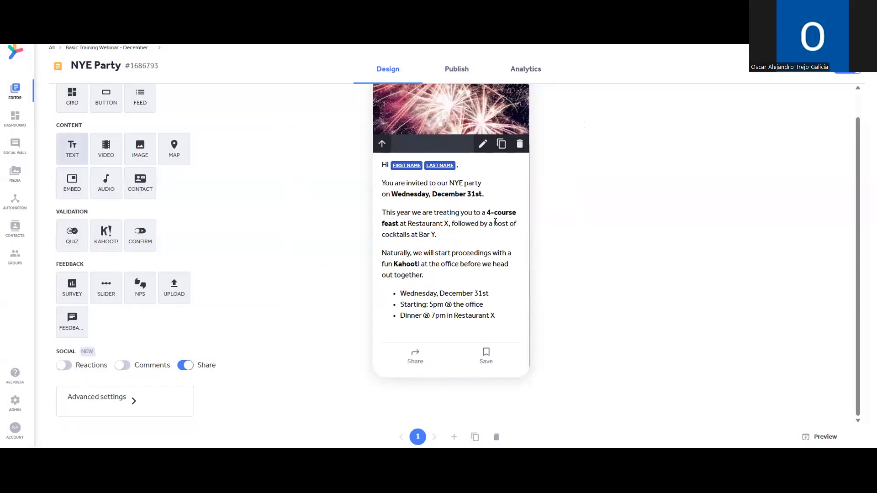
{"action": "scroll", "coordinate": [423, 213], "scroll_direction": "up", "scroll_amount": 1}
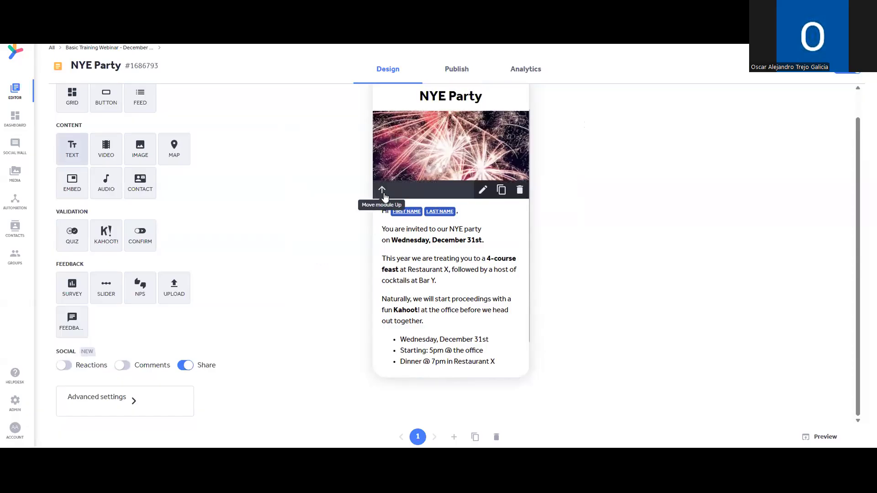
{"action": "left_click", "coordinate": [382, 193]}
{"action": "scroll", "coordinate": [432, 205], "scroll_direction": "up", "scroll_amount": 1}
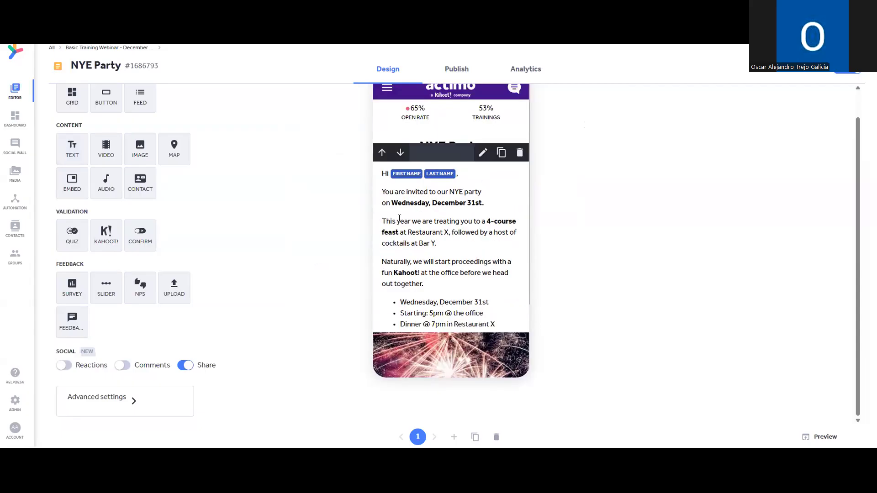
{"action": "left_click", "coordinate": [395, 153]}
{"action": "scroll", "coordinate": [500, 368], "scroll_direction": "up", "scroll_amount": 3}
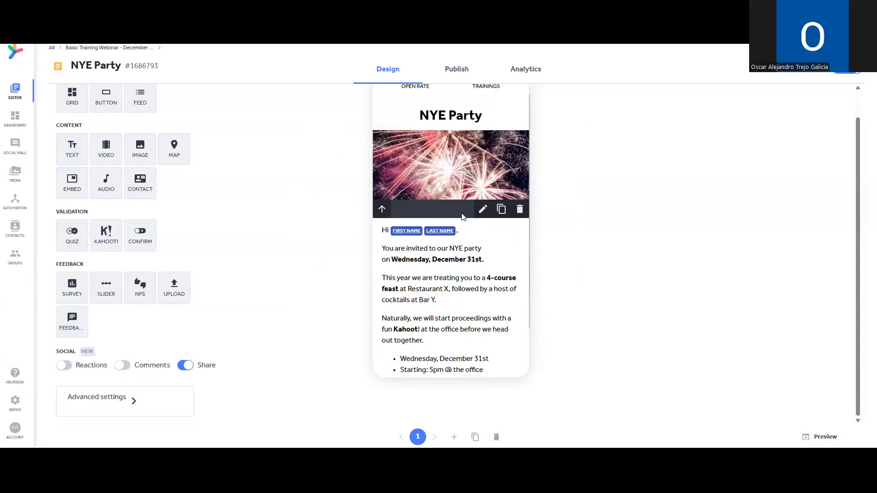
{"action": "scroll", "coordinate": [481, 294], "scroll_direction": "down", "scroll_amount": 2}
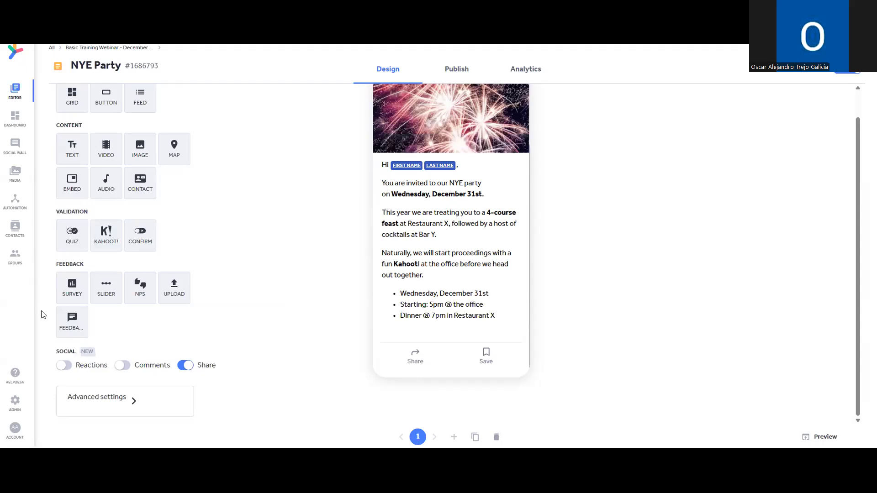
Add a survey block asking 'Can you attend the NYE Party?' with answers Yes and No.
{"action": "left_click", "coordinate": [66, 301]}
{"action": "left_click", "coordinate": [466, 188]}
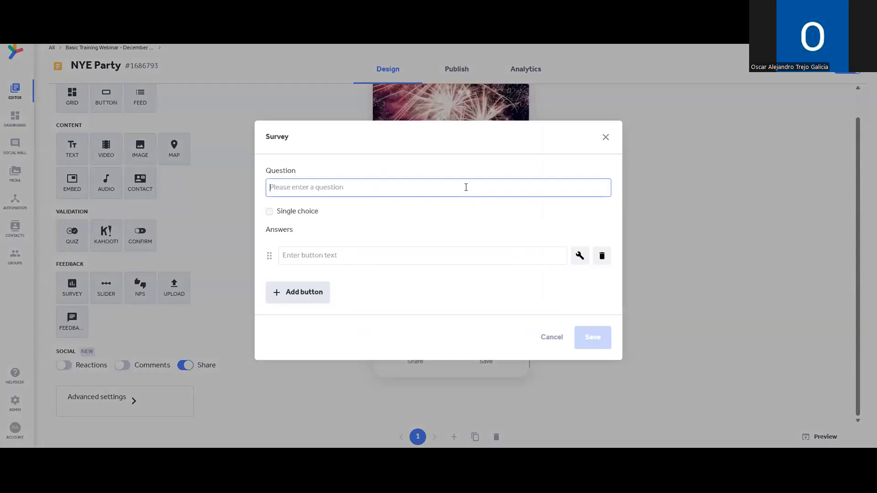
{"action": "type", "text": "Can you attend t"}
{"action": "key", "text": "BackSpace"}
{"action": "type", "text": "d the NYE Party?"}
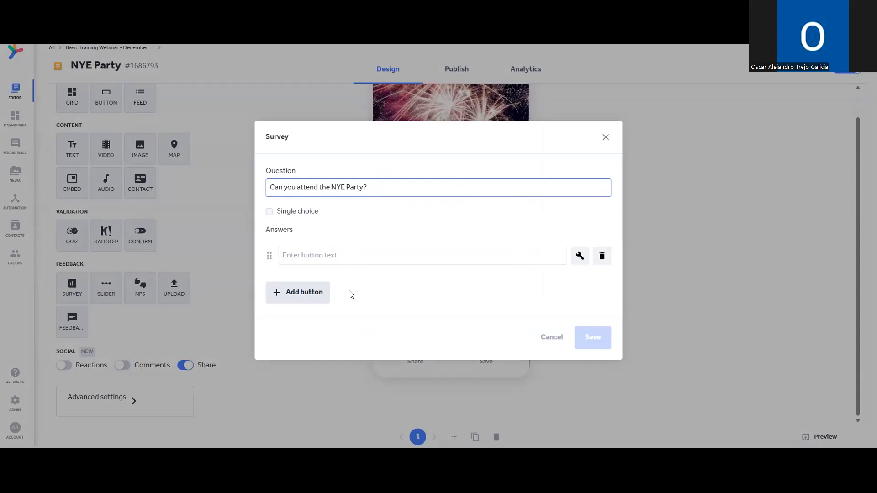
{"action": "left_click", "coordinate": [311, 294]}
{"action": "left_click", "coordinate": [380, 241]}
{"action": "type", "text": "Yes"}
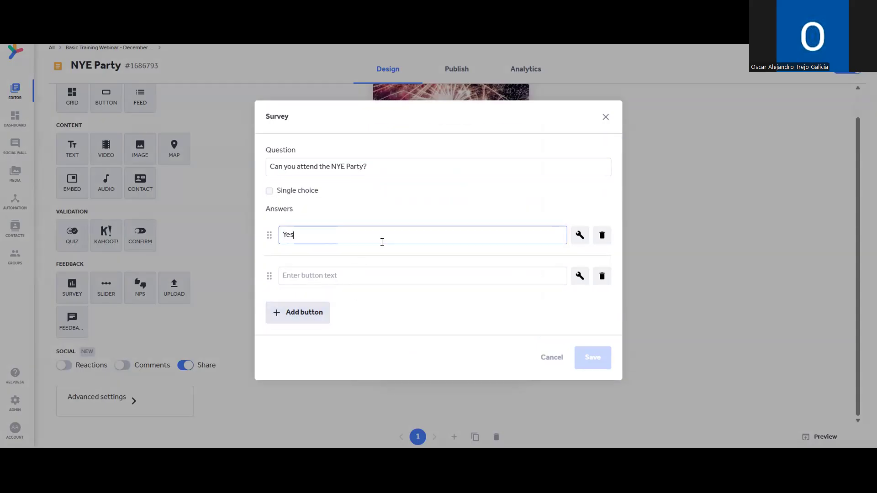
{"action": "left_click", "coordinate": [383, 274]}
{"action": "type", "text": "No"}
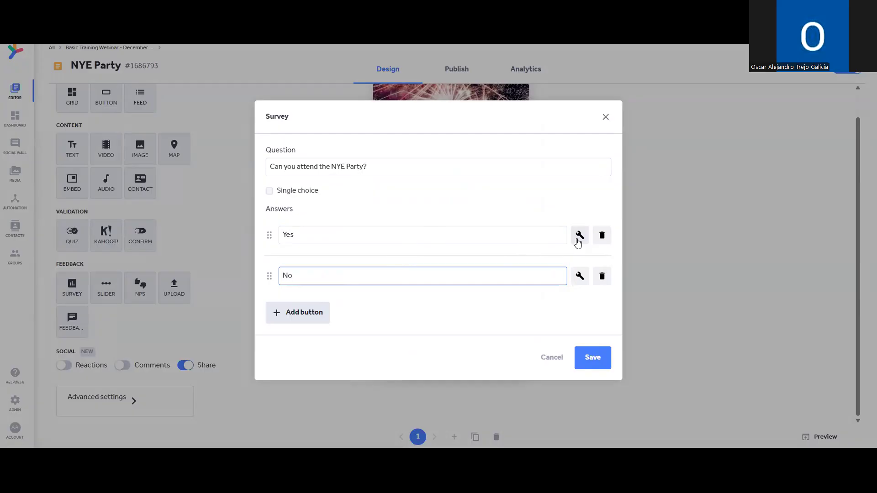
{"action": "left_click", "coordinate": [579, 236]}
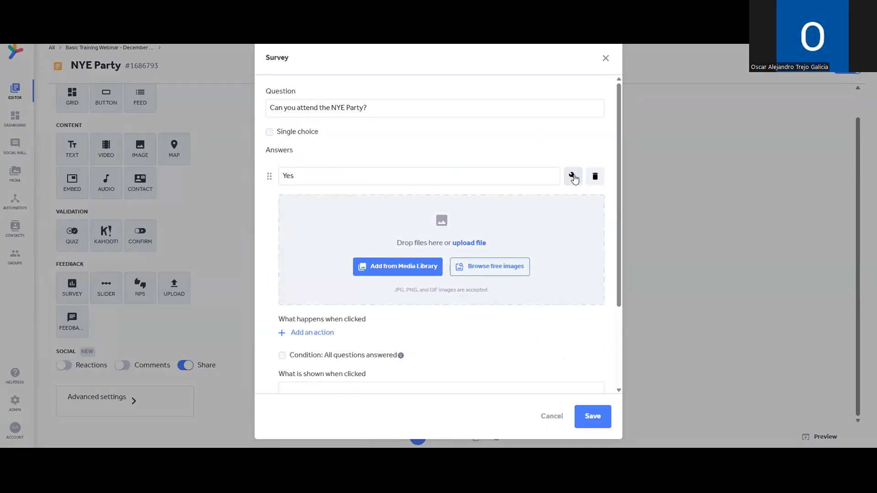
Give the Yes answer the 'white yes LED signages' free image found by searching 'Yes'.
{"action": "scroll", "coordinate": [575, 180], "scroll_direction": "down", "scroll_amount": 1}
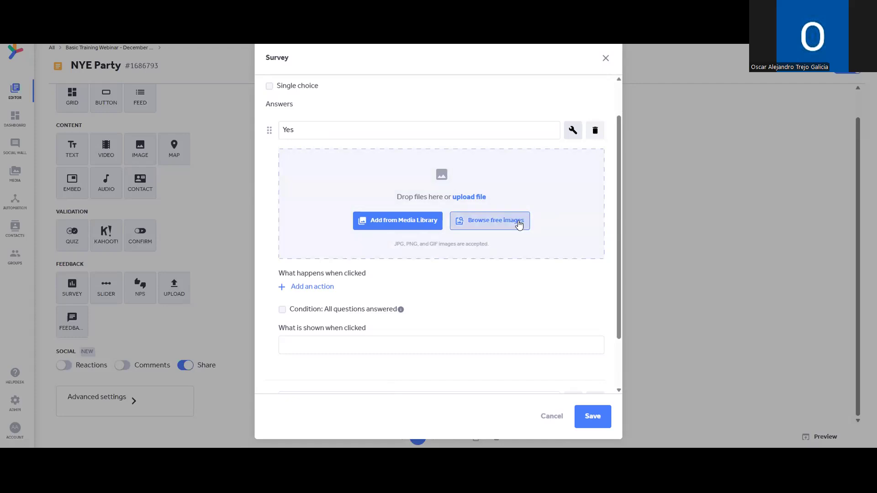
{"action": "left_click", "coordinate": [505, 227]}
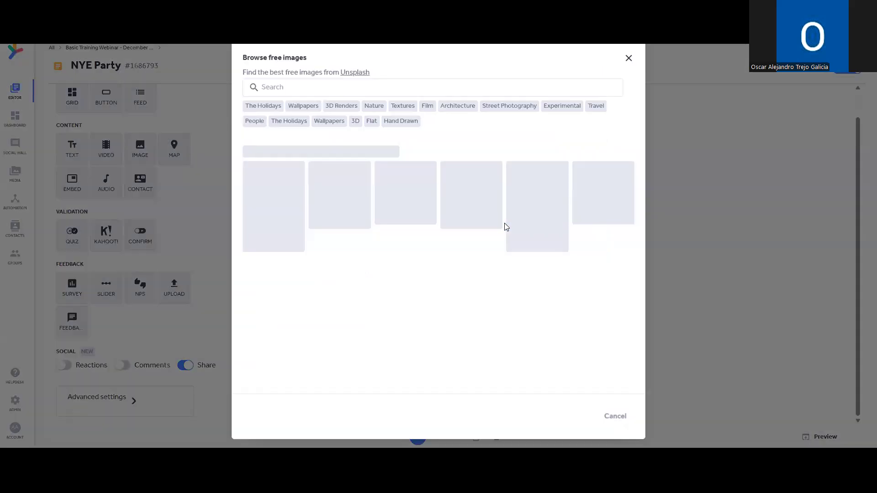
{"action": "left_click", "coordinate": [372, 82]}
{"action": "type", "text": "Yeah"}
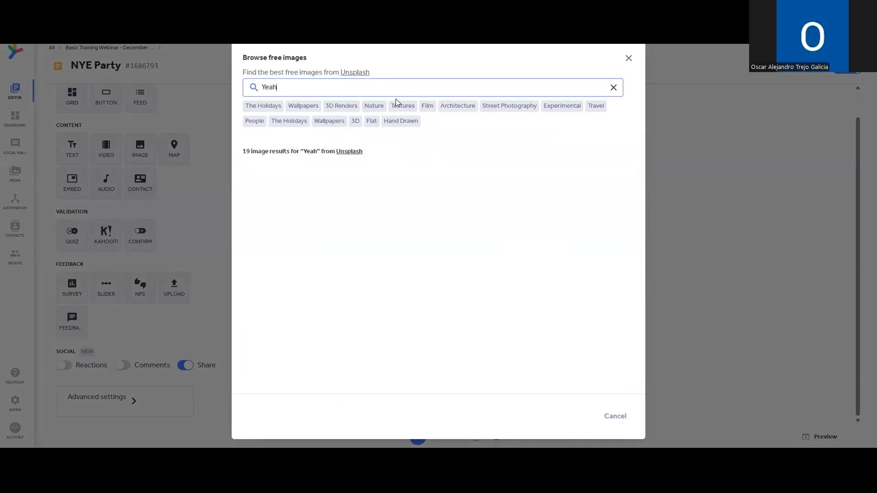
{"action": "key", "text": "BackSpace"}
{"action": "key", "text": "BackSpace"}
{"action": "type", "text": "s"}
{"action": "left_click", "coordinate": [277, 193]}
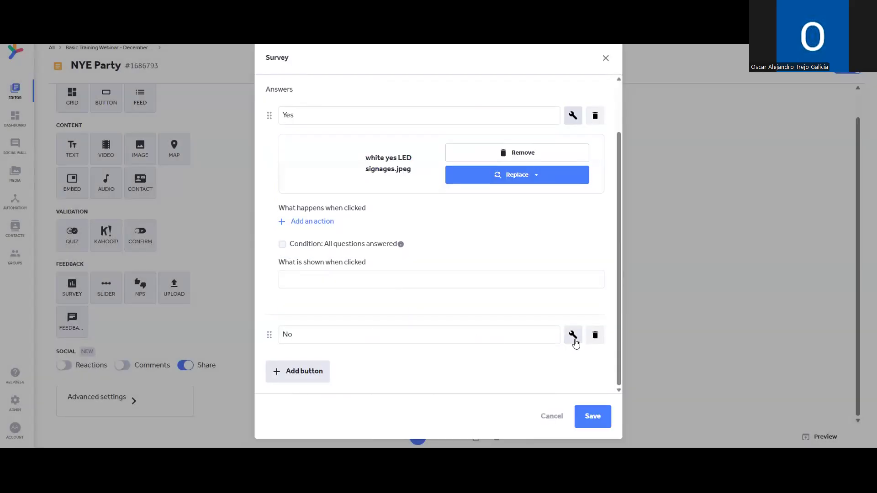
Give the No answer the 'blue wooden board' free image found by searching 'No'.
{"action": "left_click", "coordinate": [574, 336]}
{"action": "scroll", "coordinate": [511, 298], "scroll_direction": "down", "scroll_amount": 2}
{"action": "scroll", "coordinate": [511, 297], "scroll_direction": "down", "scroll_amount": 3}
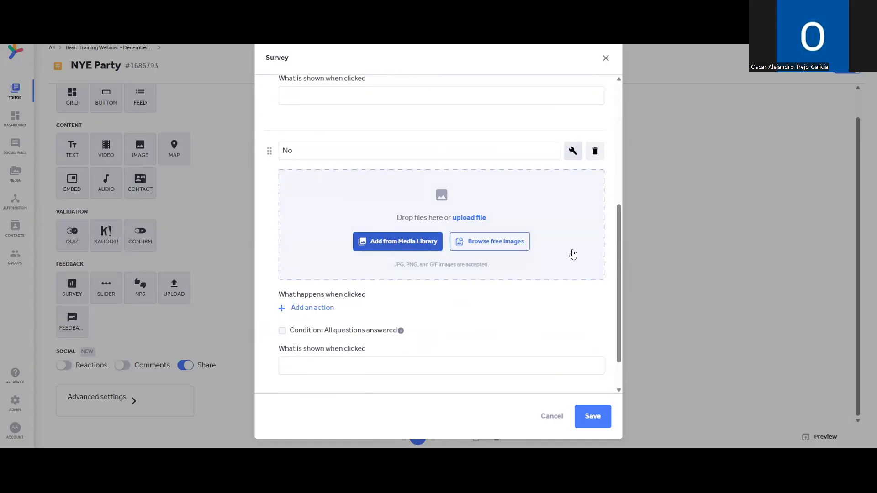
{"action": "left_click", "coordinate": [519, 249]}
{"action": "type", "text": "No"}
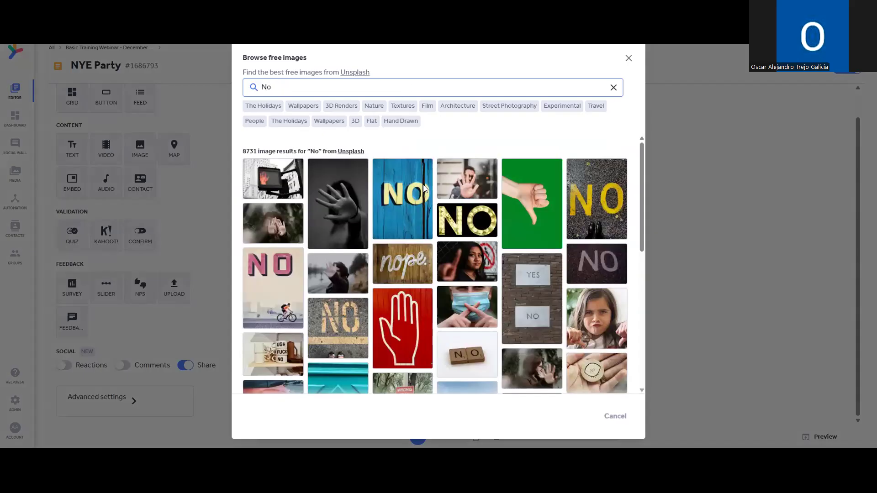
{"action": "left_click", "coordinate": [422, 207]}
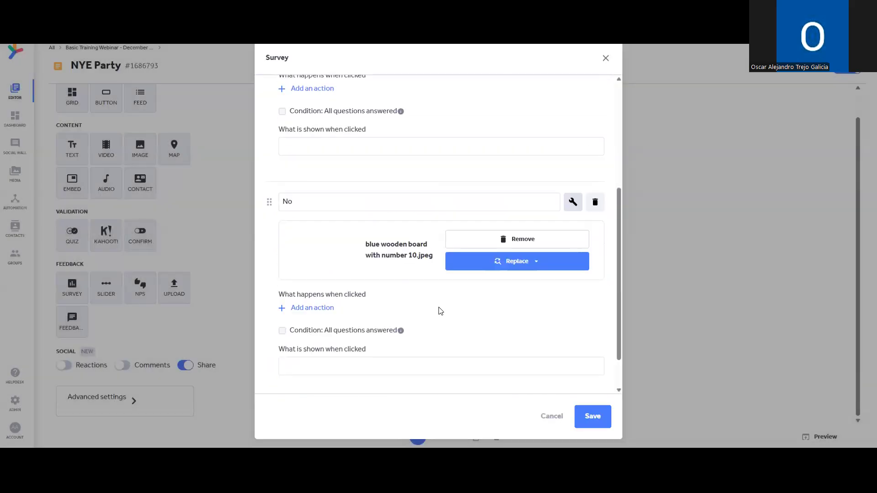
{"action": "scroll", "coordinate": [439, 309], "scroll_direction": "up", "scroll_amount": 2}
{"action": "scroll", "coordinate": [393, 268], "scroll_direction": "up", "scroll_amount": 2}
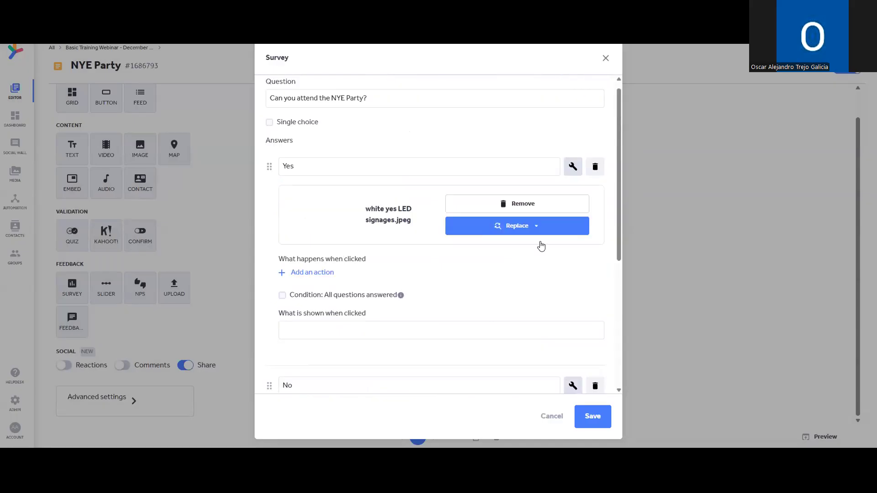
Save the survey with its answer pictures into the NYE Party message.
{"action": "left_click", "coordinate": [593, 416]}
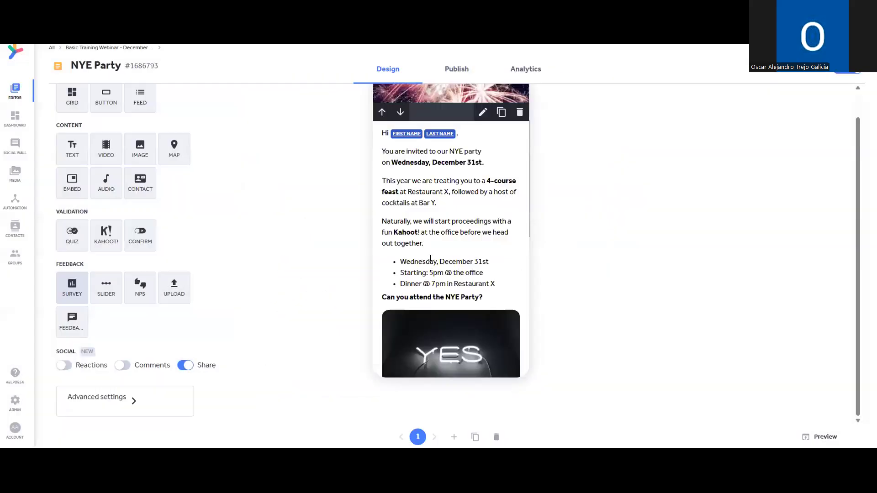
{"action": "scroll", "coordinate": [452, 269], "scroll_direction": "down", "scroll_amount": 5}
{"action": "scroll", "coordinate": [470, 314], "scroll_direction": "down", "scroll_amount": 2}
{"action": "scroll", "coordinate": [464, 229], "scroll_direction": "up", "scroll_amount": 3}
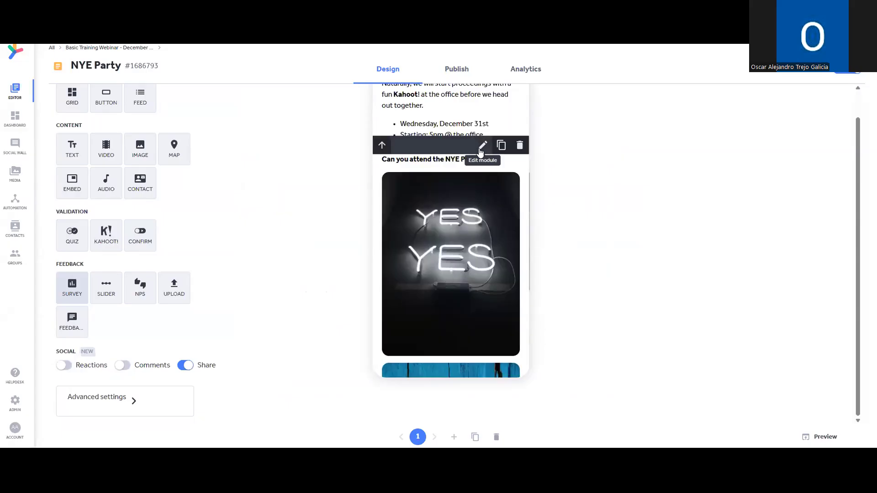
Set the Yes answer to add respondents to the NYE Party Signups group.
{"action": "left_click", "coordinate": [483, 145]}
{"action": "left_click", "coordinate": [578, 236]}
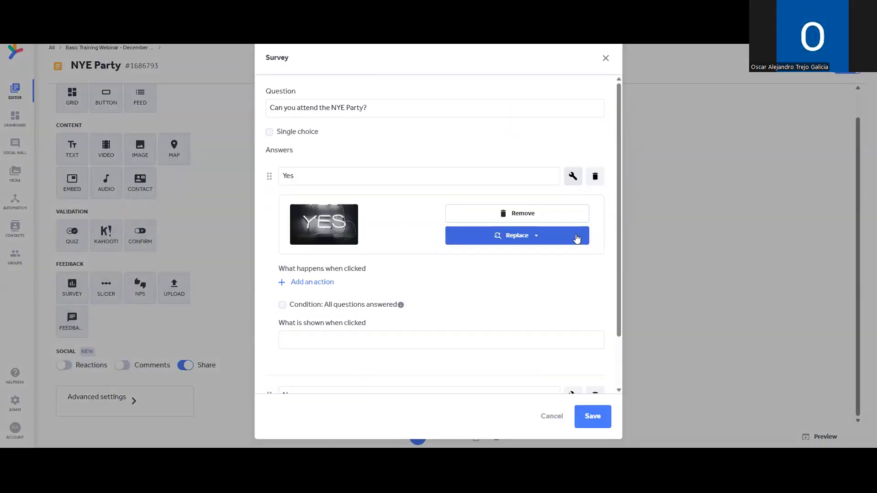
{"action": "scroll", "coordinate": [402, 224], "scroll_direction": "down", "scroll_amount": 2}
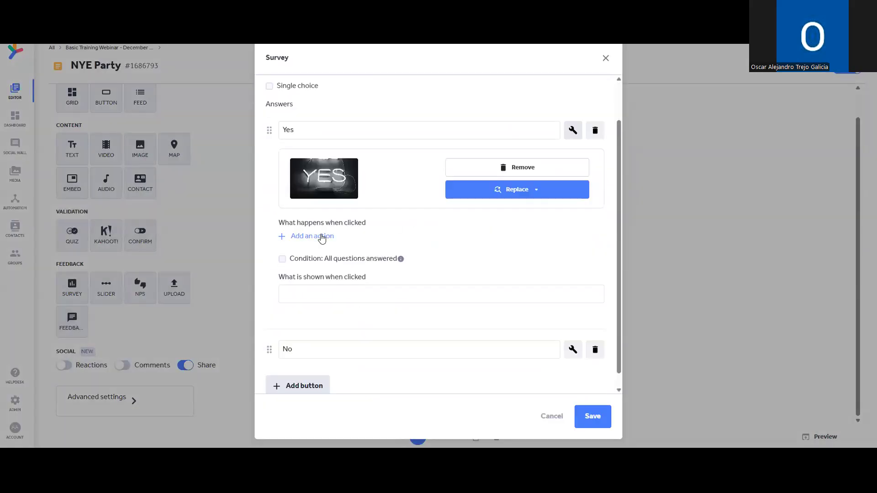
{"action": "left_click", "coordinate": [322, 238]}
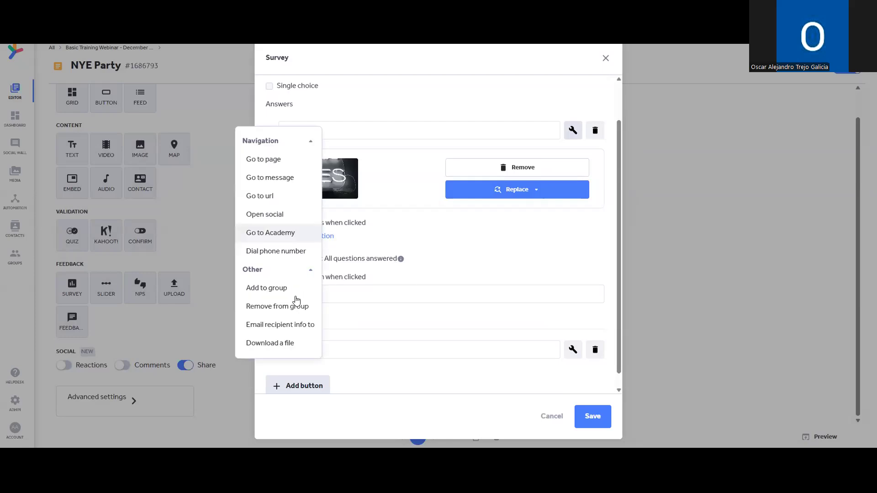
{"action": "left_click", "coordinate": [295, 297]}
{"action": "left_click", "coordinate": [413, 279]}
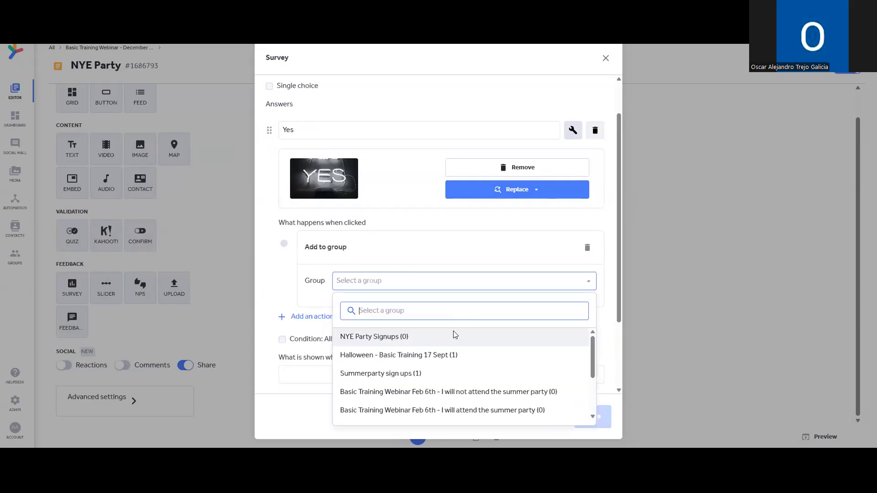
{"action": "left_click", "coordinate": [447, 341]}
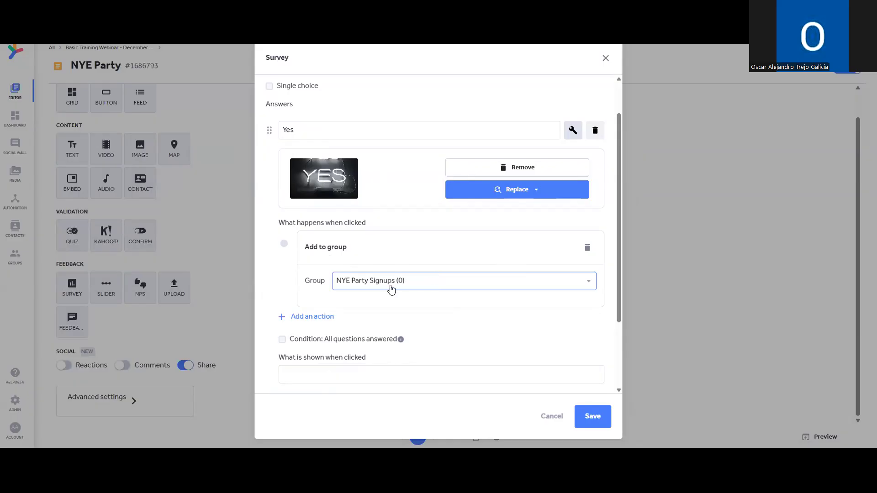
{"action": "scroll", "coordinate": [398, 276], "scroll_direction": "down", "scroll_amount": 1}
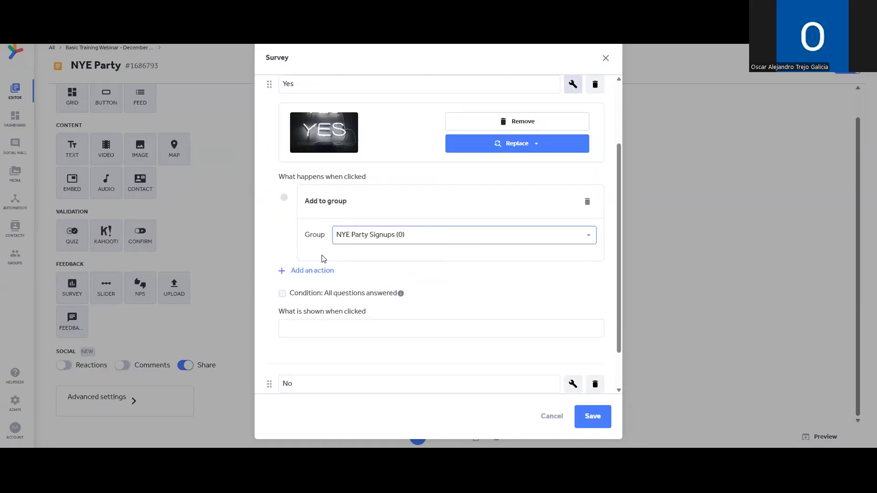
{"action": "scroll", "coordinate": [386, 286], "scroll_direction": "down", "scroll_amount": 1}
Set the No answer to remove respondents from NYE Party Signups, then save the survey.
{"action": "left_click", "coordinate": [573, 335]}
{"action": "scroll", "coordinate": [539, 292], "scroll_direction": "down", "scroll_amount": 4}
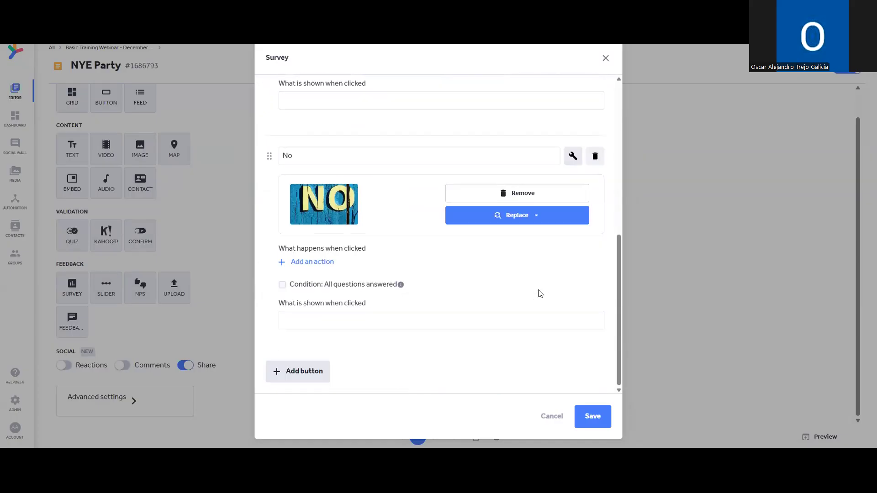
{"action": "left_click", "coordinate": [317, 263]}
{"action": "left_click", "coordinate": [366, 268]}
{"action": "left_click", "coordinate": [319, 263]}
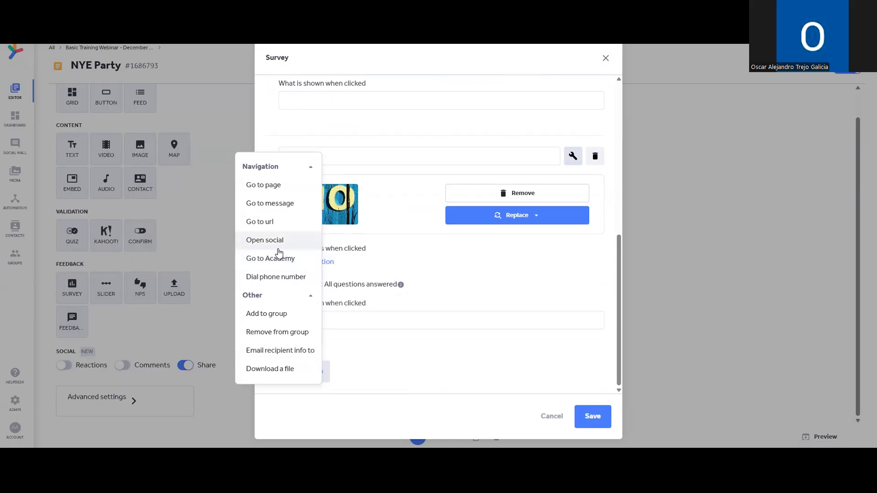
{"action": "left_click", "coordinate": [309, 324]}
{"action": "left_click", "coordinate": [405, 303]}
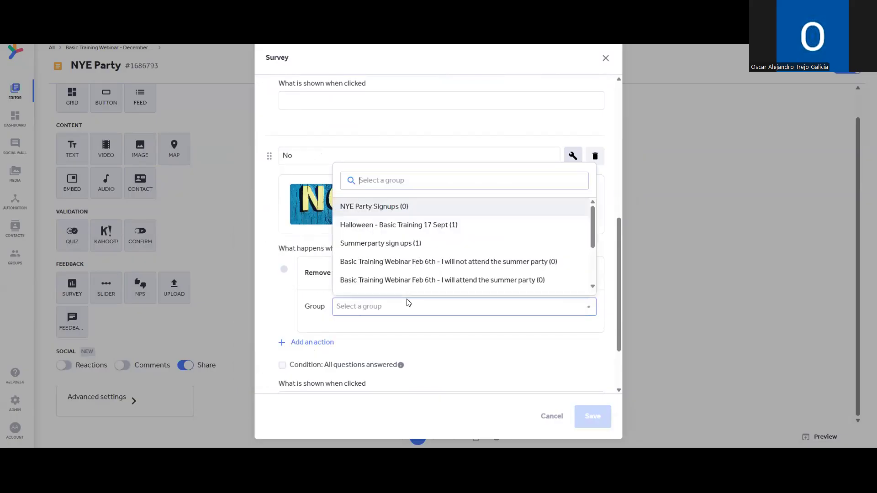
{"action": "left_click", "coordinate": [588, 308]}
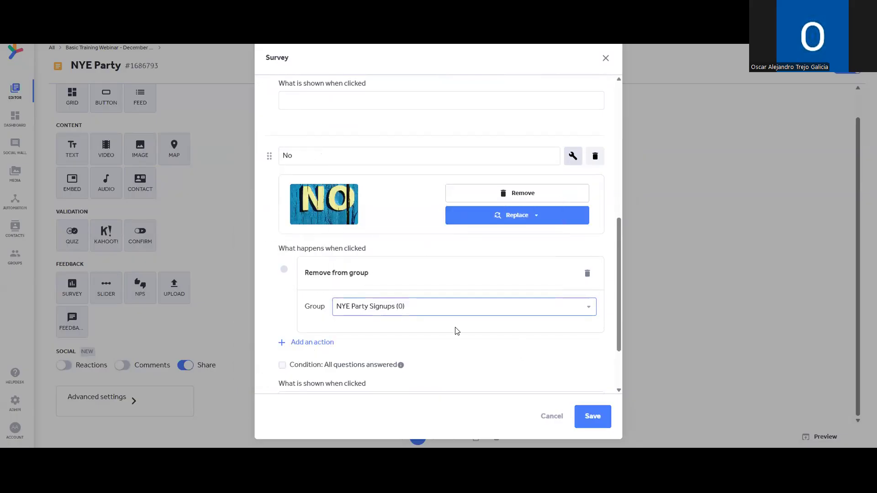
{"action": "scroll", "coordinate": [458, 318], "scroll_direction": "down", "scroll_amount": 1}
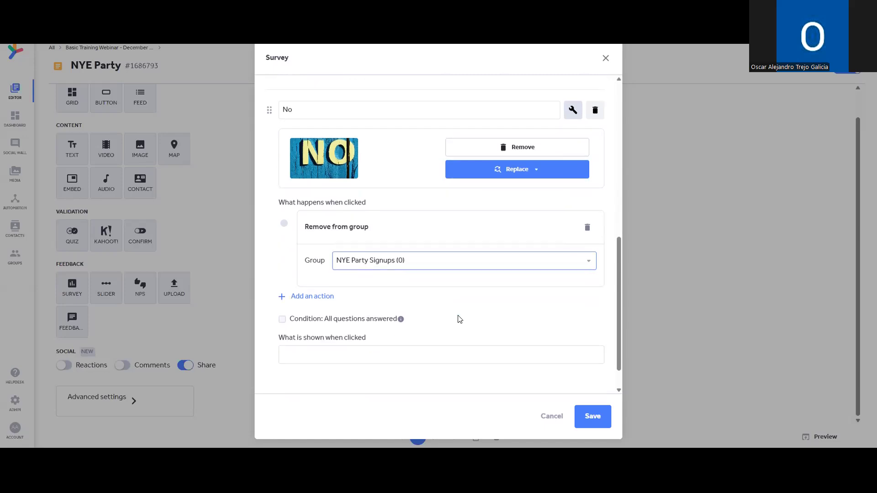
{"action": "left_click", "coordinate": [593, 416]}
{"action": "scroll", "coordinate": [502, 244], "scroll_direction": "down", "scroll_amount": 3}
{"action": "scroll", "coordinate": [501, 245], "scroll_direction": "up", "scroll_amount": 4}
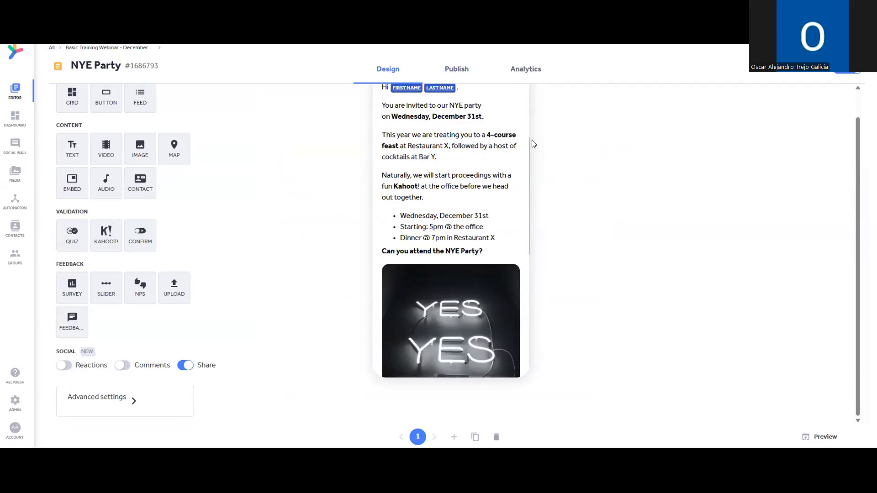
Add a confirm block titled 'Have you understood the above?' below the survey and save it.
{"action": "scroll", "coordinate": [500, 210], "scroll_direction": "down", "scroll_amount": 2}
{"action": "scroll", "coordinate": [420, 204], "scroll_direction": "down", "scroll_amount": 2}
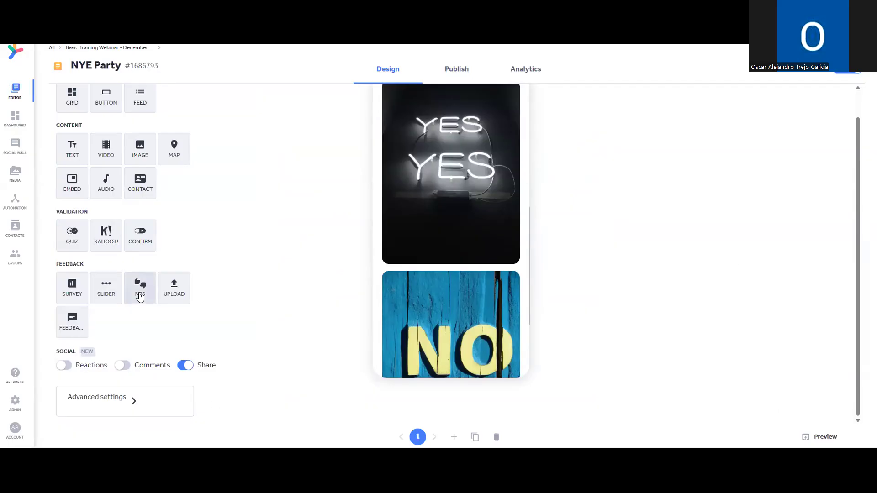
{"action": "left_click", "coordinate": [139, 234]}
{"action": "left_click", "coordinate": [415, 228]}
{"action": "type", "text": "Have you un"}
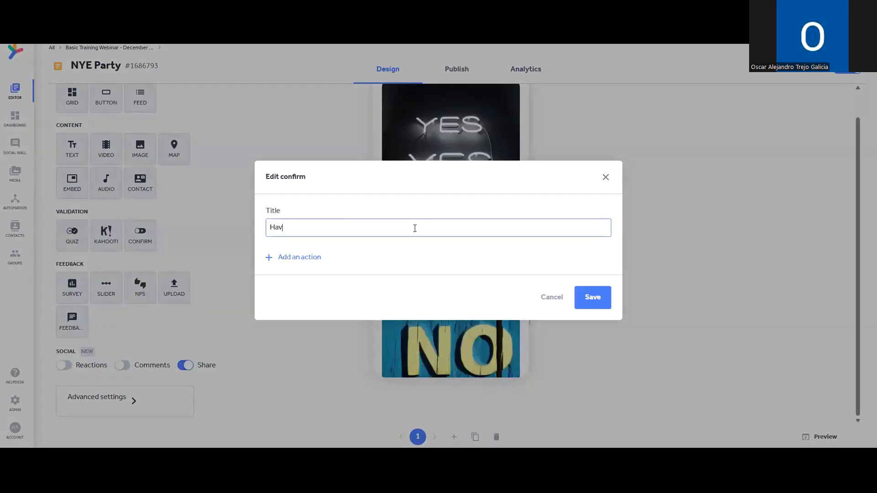
{"action": "type", "text": "od the above?"}
{"action": "left_click", "coordinate": [587, 296]}
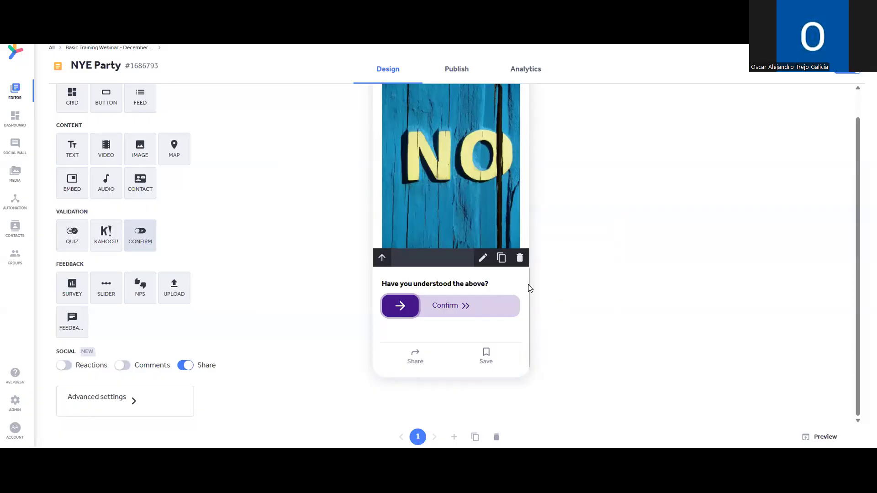
{"action": "scroll", "coordinate": [478, 287], "scroll_direction": "down", "scroll_amount": 6}
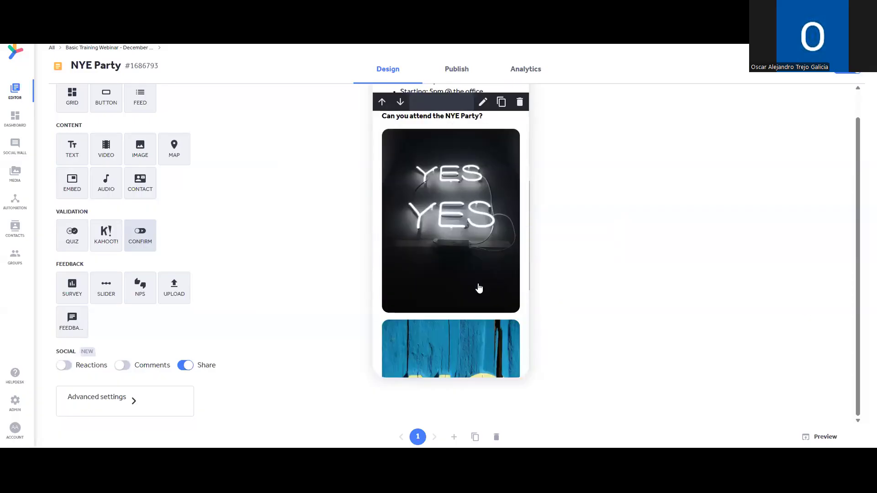
{"action": "scroll", "coordinate": [480, 288], "scroll_direction": "down", "scroll_amount": 2}
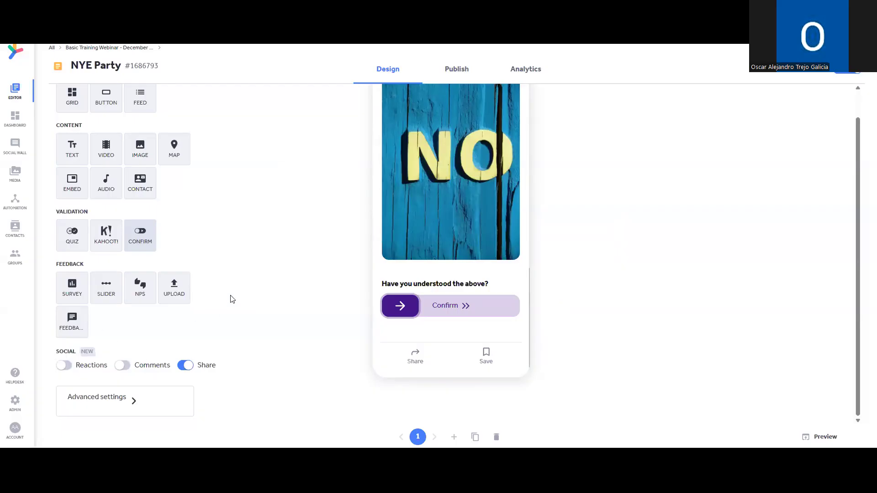
Switch on both Comments and Reactions under Social for the NYE Party message.
{"action": "left_click", "coordinate": [127, 365]}
{"action": "scroll", "coordinate": [477, 297], "scroll_direction": "down", "scroll_amount": 10}
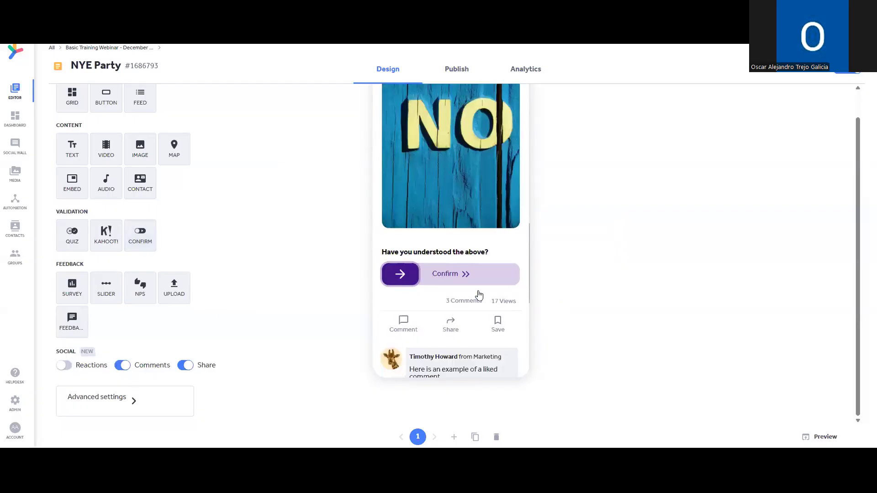
{"action": "scroll", "coordinate": [401, 320], "scroll_direction": "up", "scroll_amount": 1}
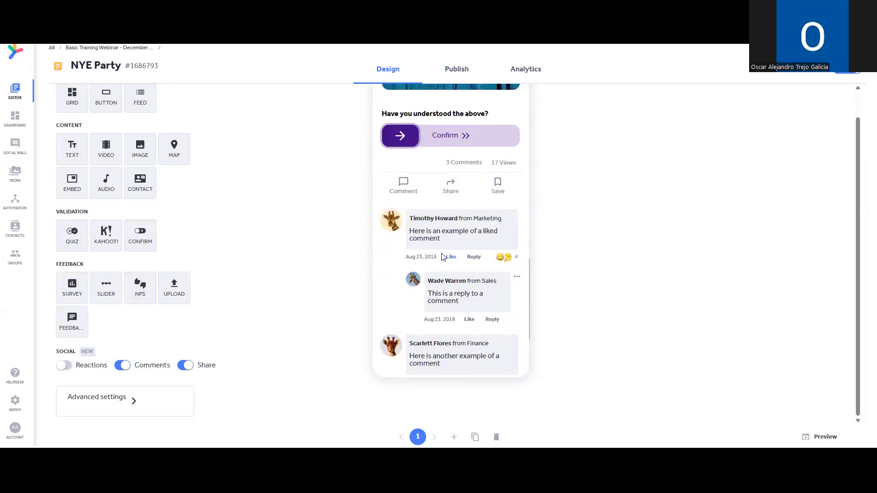
{"action": "left_click", "coordinate": [64, 366]}
{"action": "scroll", "coordinate": [508, 273], "scroll_direction": "down", "scroll_amount": 3}
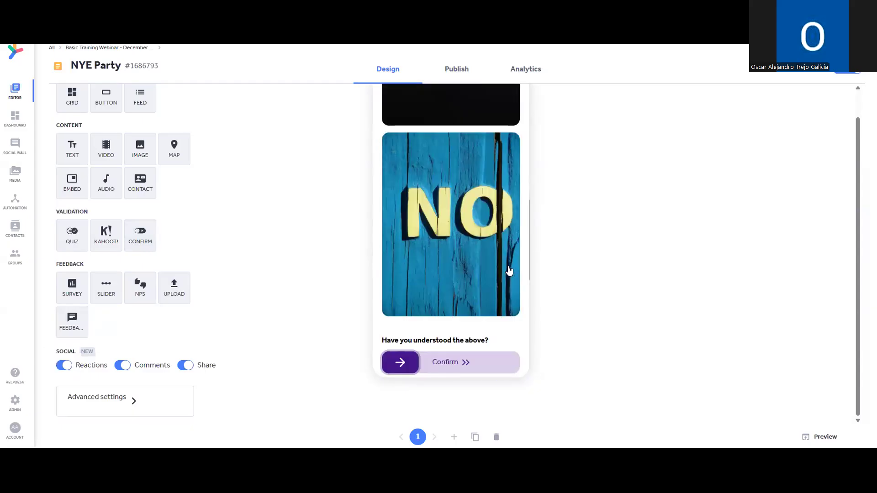
{"action": "scroll", "coordinate": [509, 271], "scroll_direction": "down", "scroll_amount": 5}
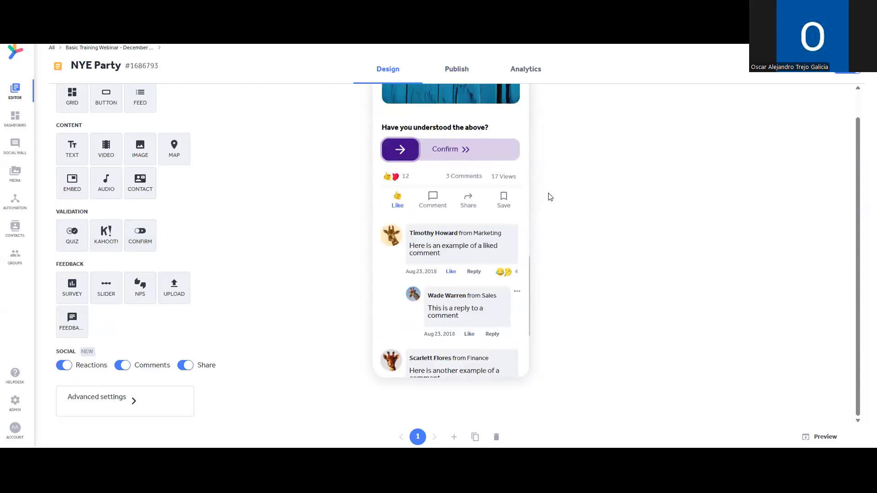
{"action": "scroll", "coordinate": [459, 276], "scroll_direction": "up", "scroll_amount": 3}
{"action": "scroll", "coordinate": [458, 275], "scroll_direction": "up", "scroll_amount": 6}
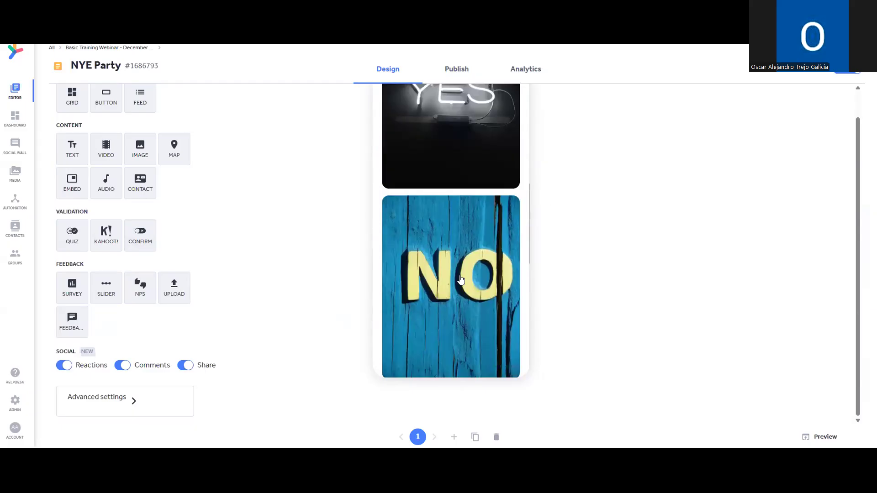
{"action": "scroll", "coordinate": [461, 279], "scroll_direction": "up", "scroll_amount": 4}
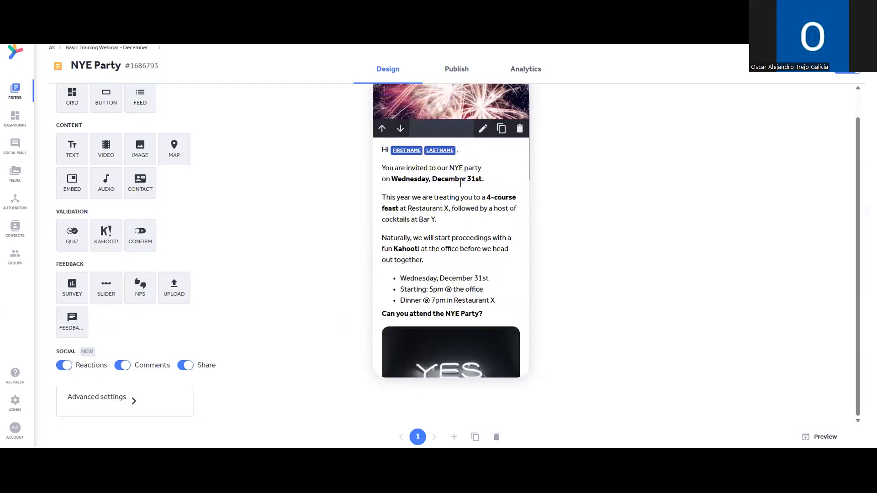
{"action": "scroll", "coordinate": [470, 265], "scroll_direction": "down", "scroll_amount": 1}
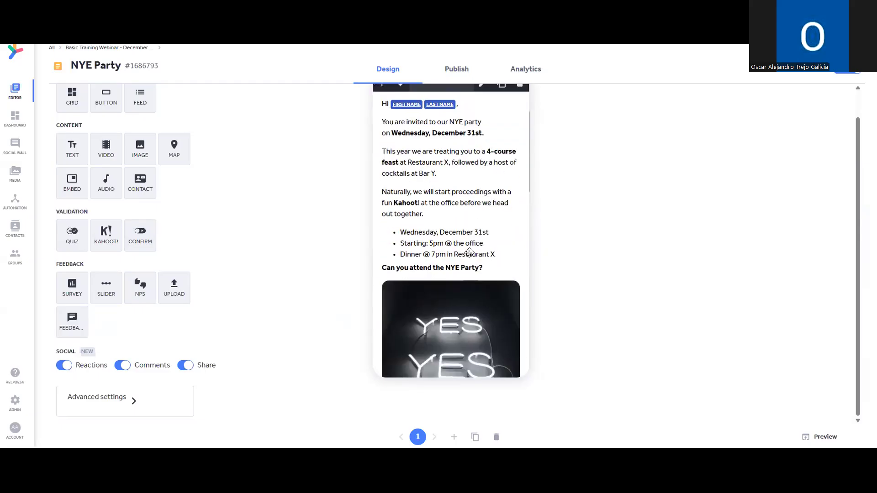
In Publish settings, add the All Contacts - Ask the expert! group as recipients.
{"action": "left_click", "coordinate": [459, 70]}
{"action": "left_click", "coordinate": [305, 186]}
{"action": "scroll", "coordinate": [320, 156], "scroll_direction": "down", "scroll_amount": 1}
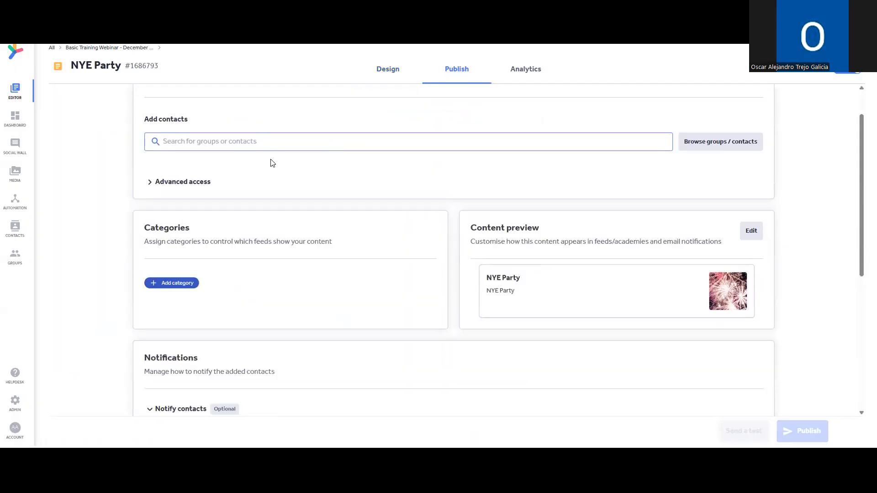
{"action": "scroll", "coordinate": [223, 164], "scroll_direction": "up", "scroll_amount": 1}
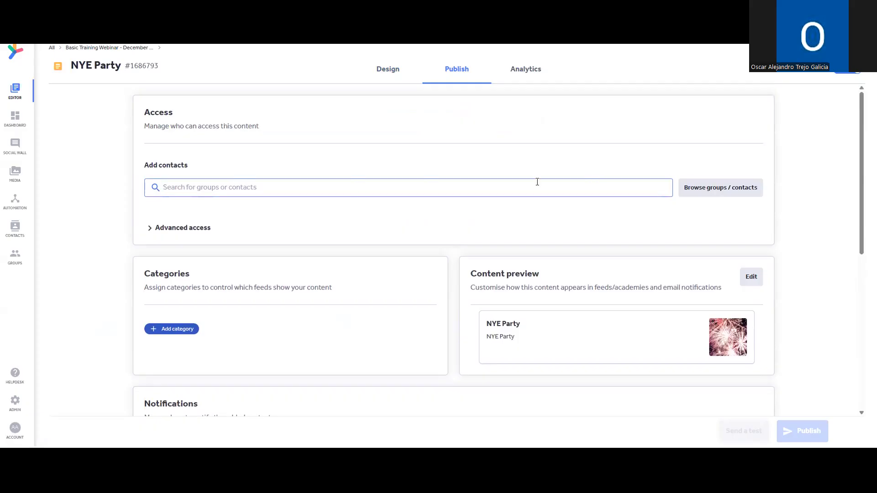
{"action": "type", "text": "all"}
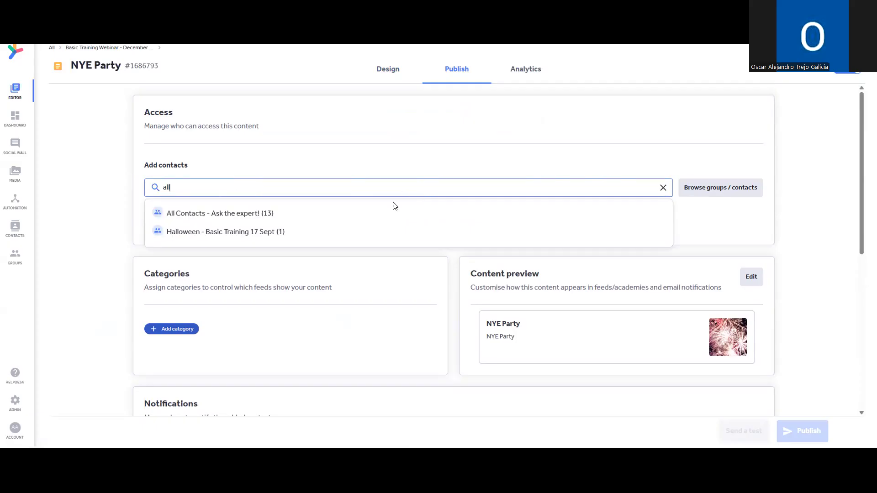
{"action": "left_click", "coordinate": [388, 214]}
Find one individual contact by name search and add them as a recipient.
{"action": "scroll", "coordinate": [284, 216], "scroll_direction": "down", "scroll_amount": 1}
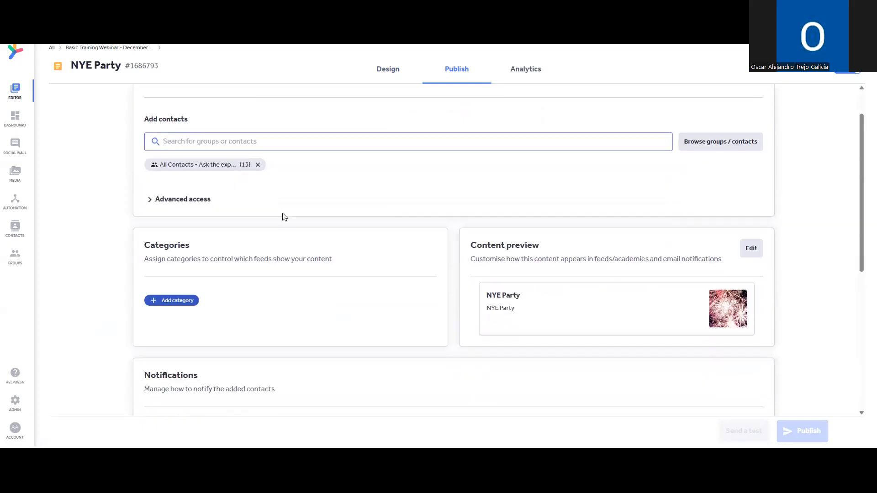
{"action": "type", "text": "hedi"}
{"action": "key", "text": "BackSpace"}
{"action": "key", "text": "BackSpace"}
{"action": "type", "text": "e"}
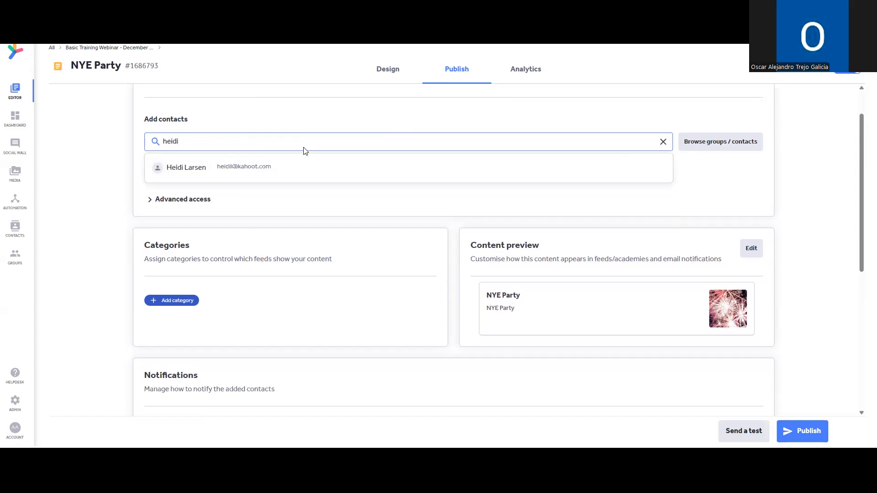
{"action": "left_click", "coordinate": [296, 172]}
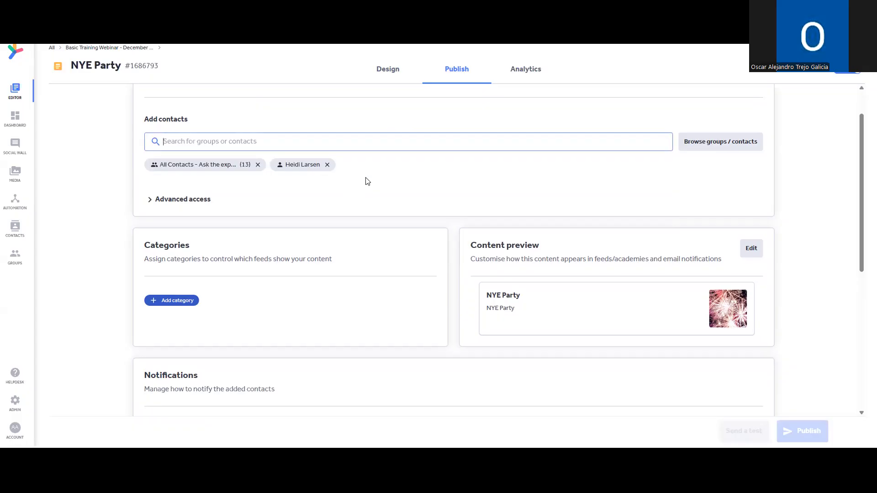
{"action": "scroll", "coordinate": [448, 175], "scroll_direction": "down", "scroll_amount": 1}
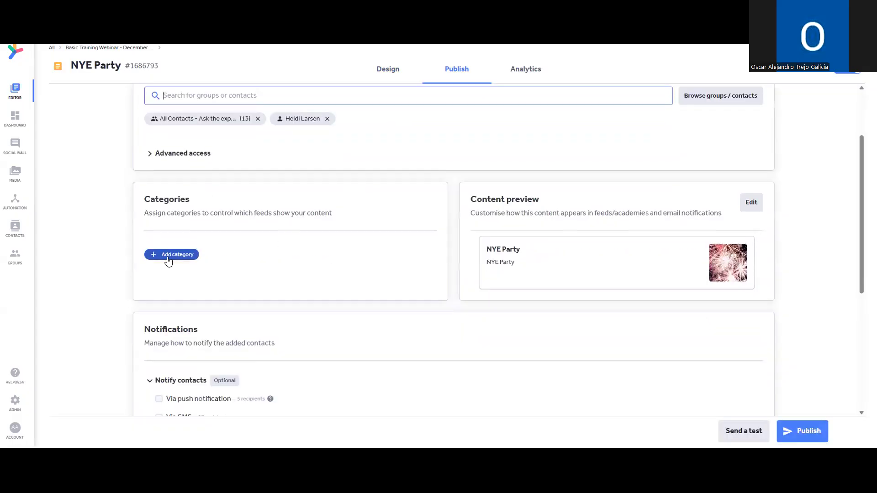
Assign the Ask The Expert! category and review the Content preview settings without changes.
{"action": "left_click", "coordinate": [169, 257]}
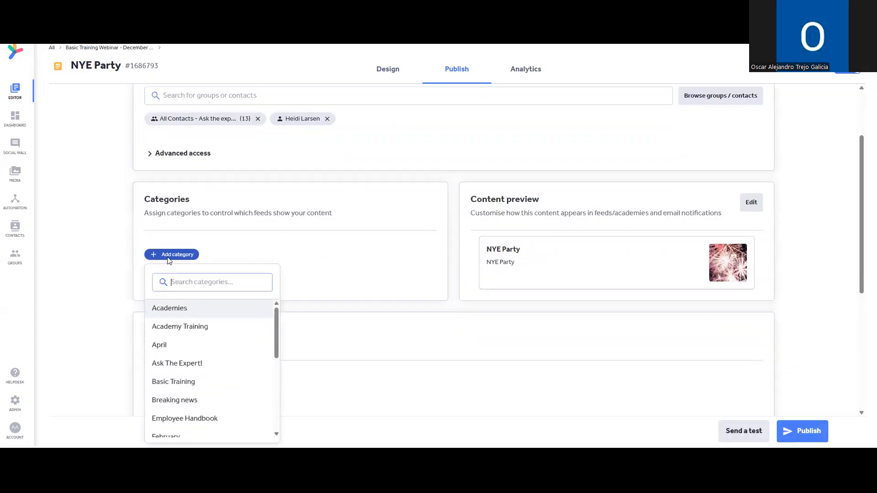
{"action": "left_click", "coordinate": [254, 363]}
{"action": "left_click", "coordinate": [325, 253]}
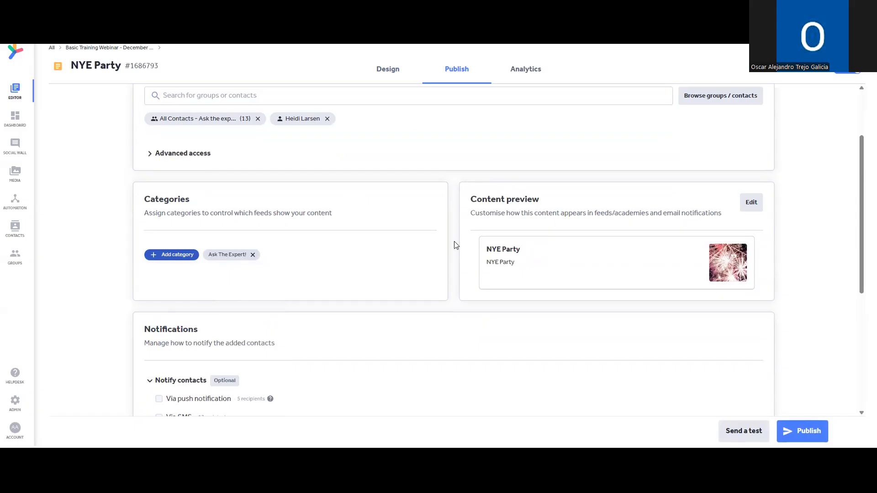
{"action": "scroll", "coordinate": [456, 247], "scroll_direction": "down", "scroll_amount": 1}
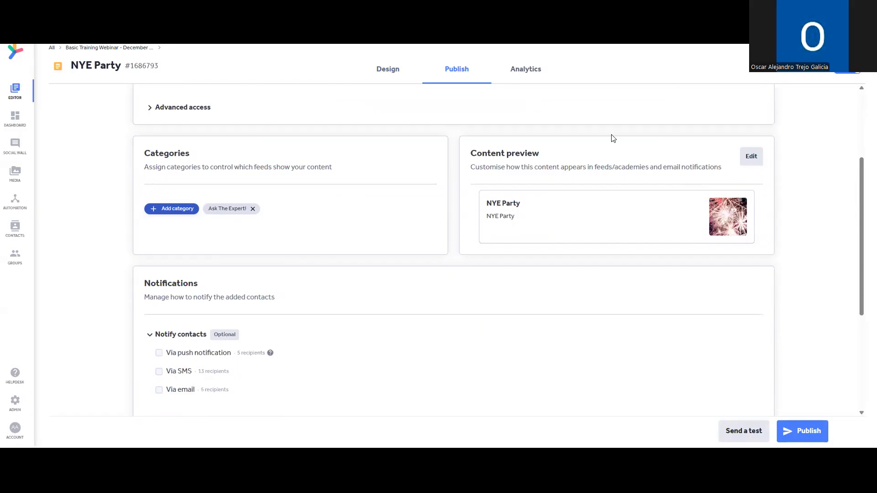
{"action": "left_click", "coordinate": [751, 156]}
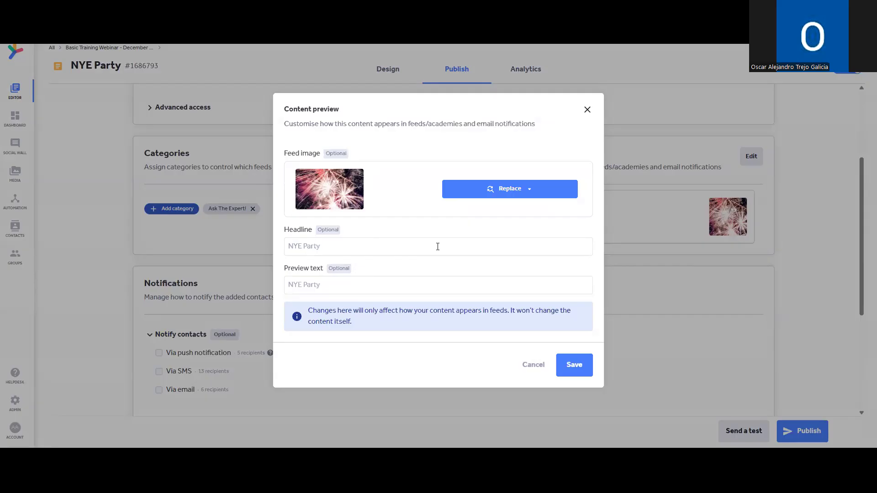
{"action": "left_click", "coordinate": [587, 111]}
{"action": "scroll", "coordinate": [672, 223], "scroll_direction": "down", "scroll_amount": 2}
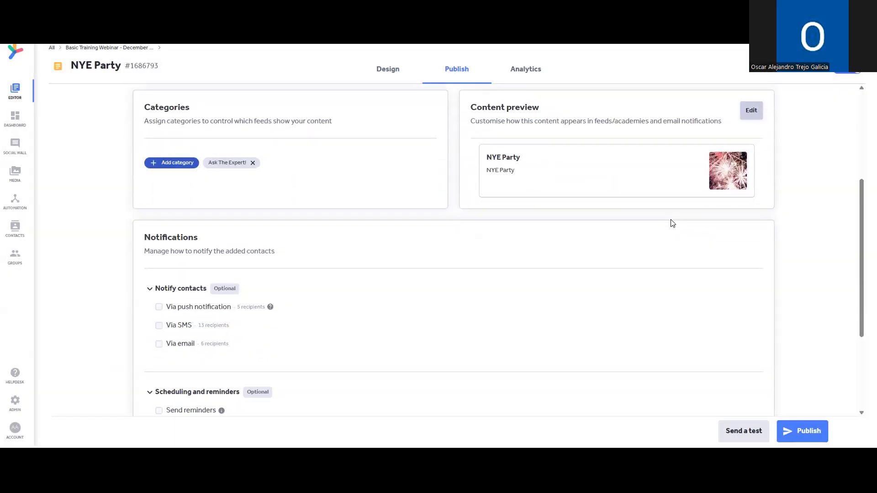
Tick Via push notification, keeping the 'New message' title and default text.
{"action": "scroll", "coordinate": [283, 265], "scroll_direction": "down", "scroll_amount": 2}
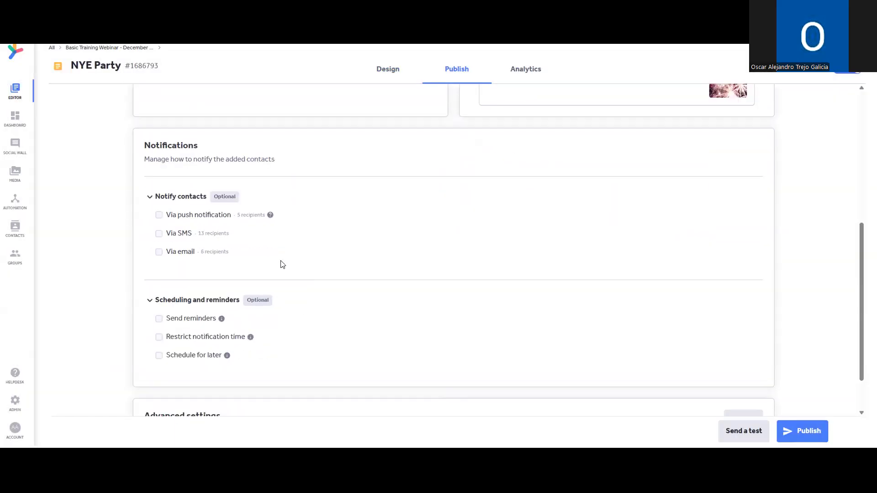
{"action": "left_click", "coordinate": [160, 219]}
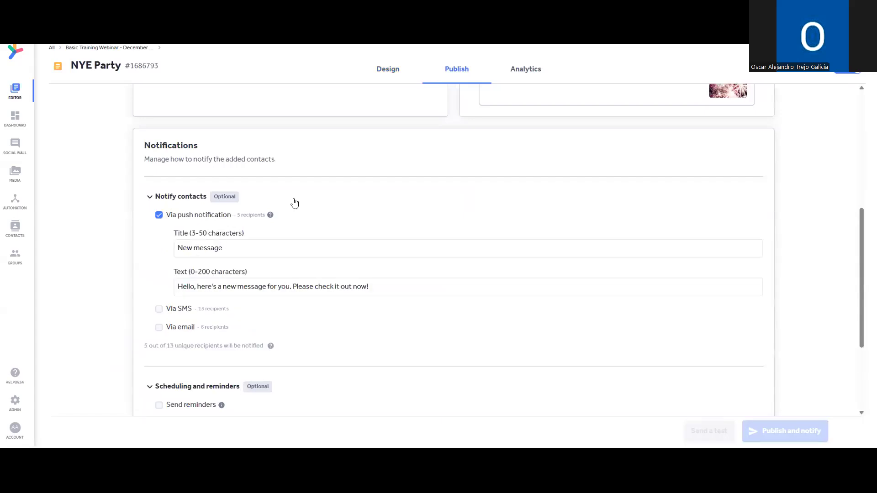
{"action": "scroll", "coordinate": [664, 310], "scroll_direction": "down", "scroll_amount": 1}
{"action": "scroll", "coordinate": [594, 307], "scroll_direction": "down", "scroll_amount": 3}
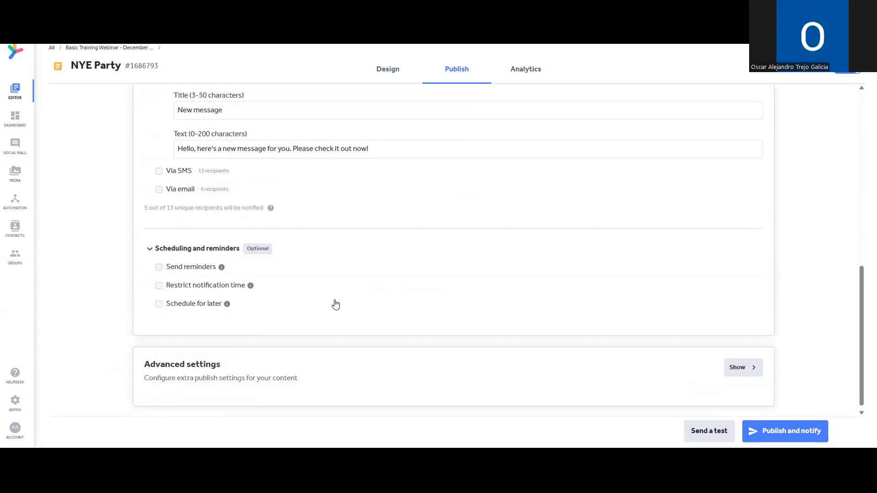
{"action": "scroll", "coordinate": [335, 303], "scroll_direction": "up", "scroll_amount": 10}
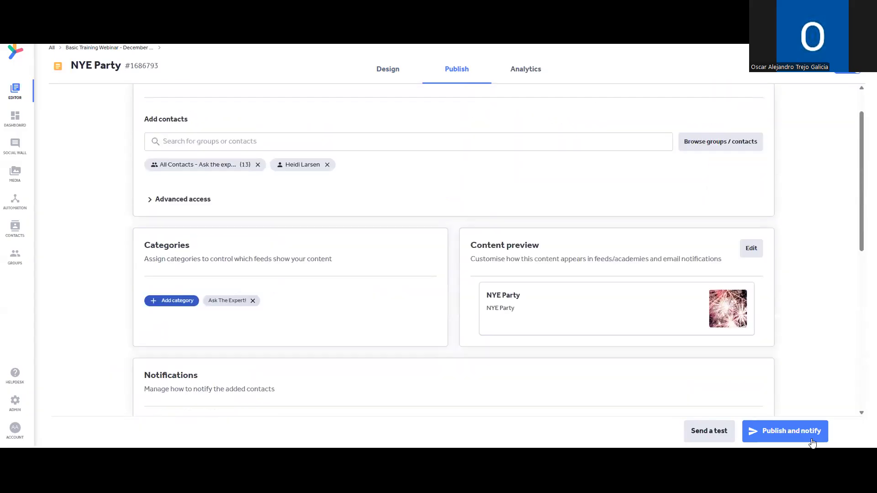
Publish and notify, confirming publication of the NYE Party message to 13 contacts.
{"action": "left_click", "coordinate": [808, 431]}
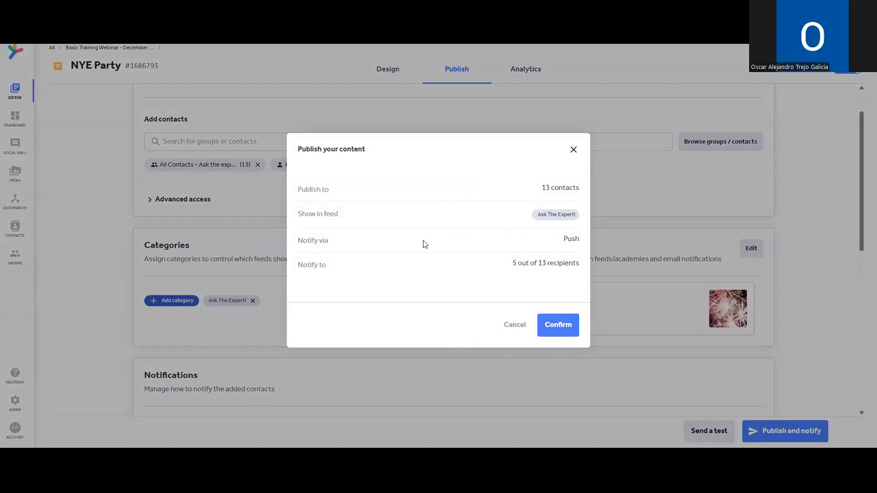
{"action": "left_click", "coordinate": [562, 327]}
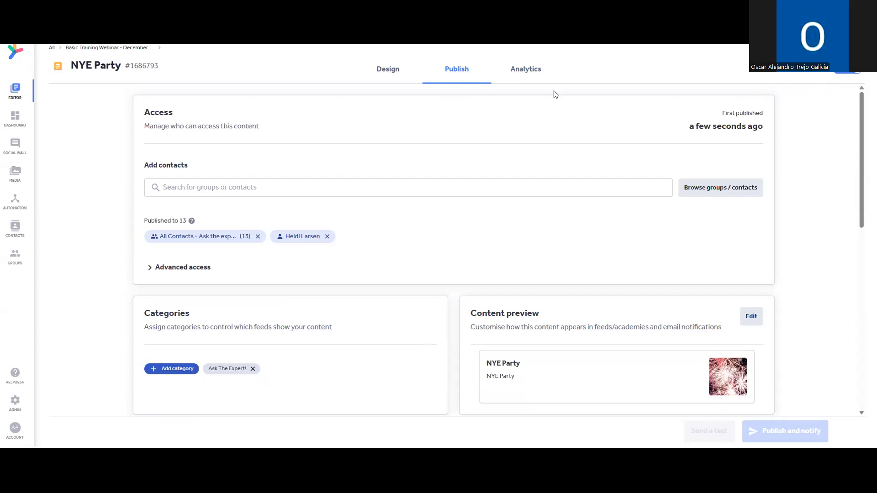
Show the message's Analytics with the Module Analytics section expanded.
{"action": "left_click", "coordinate": [530, 78]}
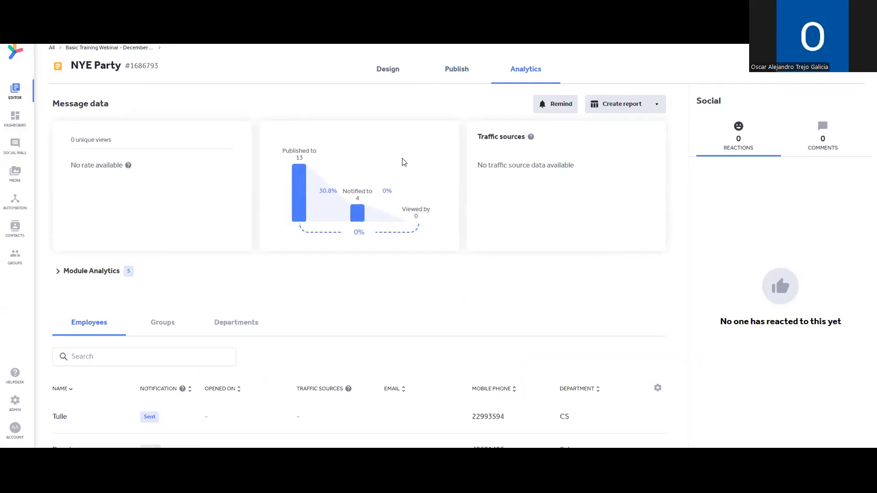
{"action": "scroll", "coordinate": [484, 183], "scroll_direction": "down", "scroll_amount": 1}
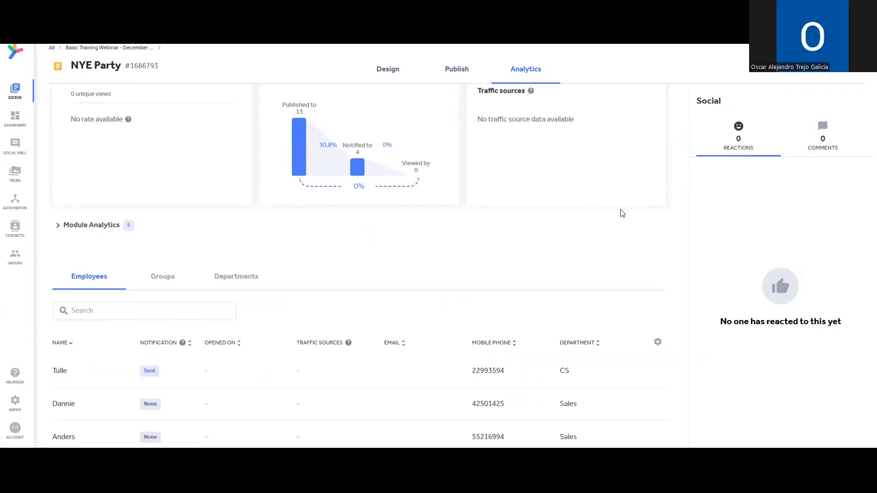
{"action": "left_click", "coordinate": [92, 225]}
Scroll through the module cards down to the Employees notification-status table.
{"action": "scroll", "coordinate": [335, 188], "scroll_direction": "down", "scroll_amount": 2}
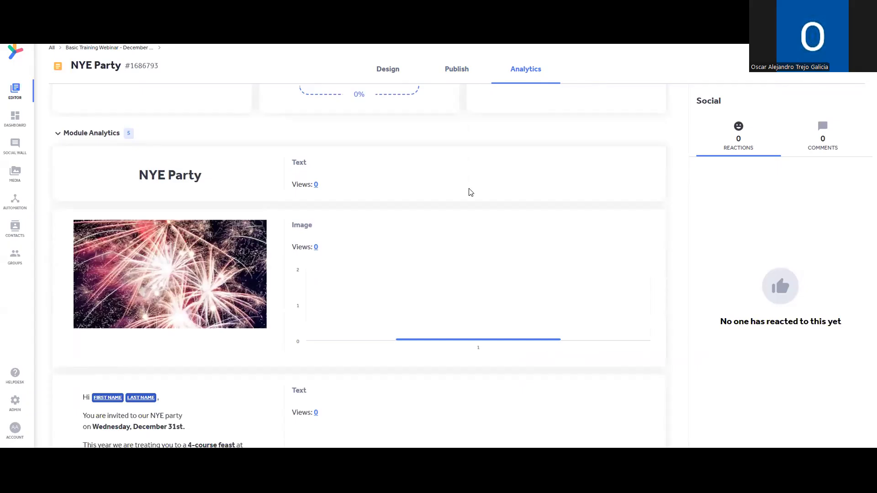
{"action": "scroll", "coordinate": [471, 191], "scroll_direction": "down", "scroll_amount": 2}
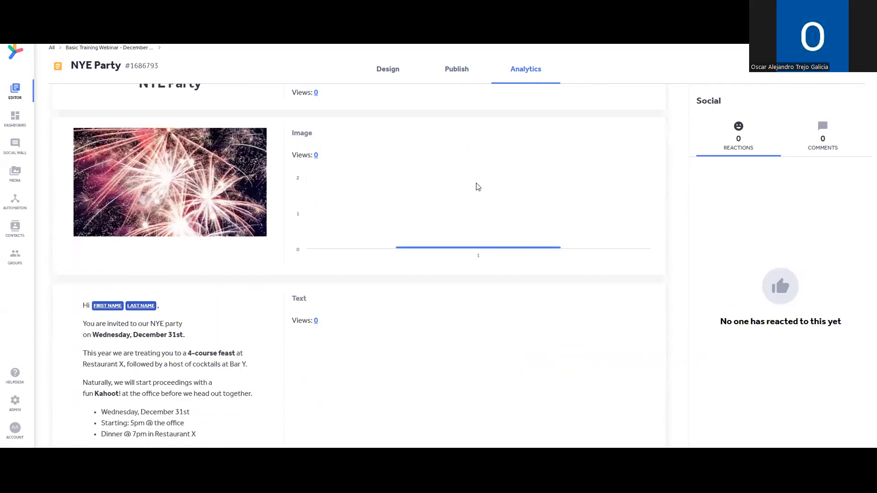
{"action": "scroll", "coordinate": [477, 187], "scroll_direction": "down", "scroll_amount": 3}
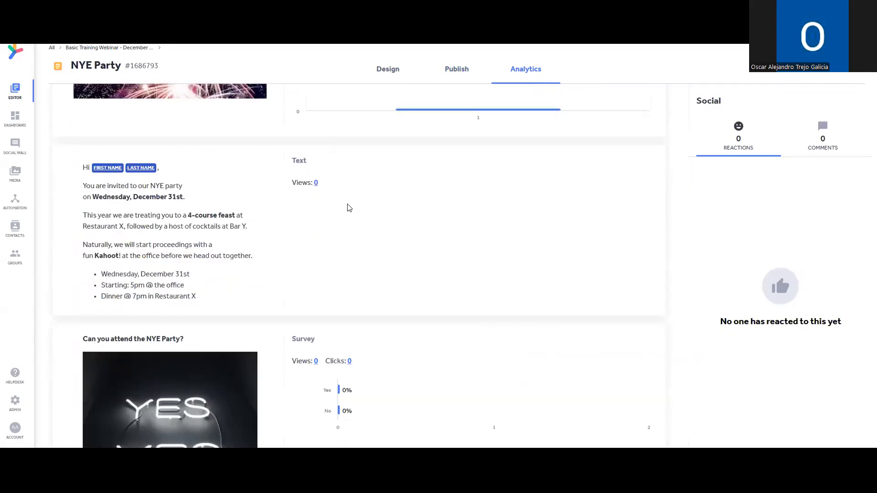
{"action": "scroll", "coordinate": [354, 217], "scroll_direction": "up", "scroll_amount": 4}
{"action": "scroll", "coordinate": [393, 301], "scroll_direction": "down", "scroll_amount": 1}
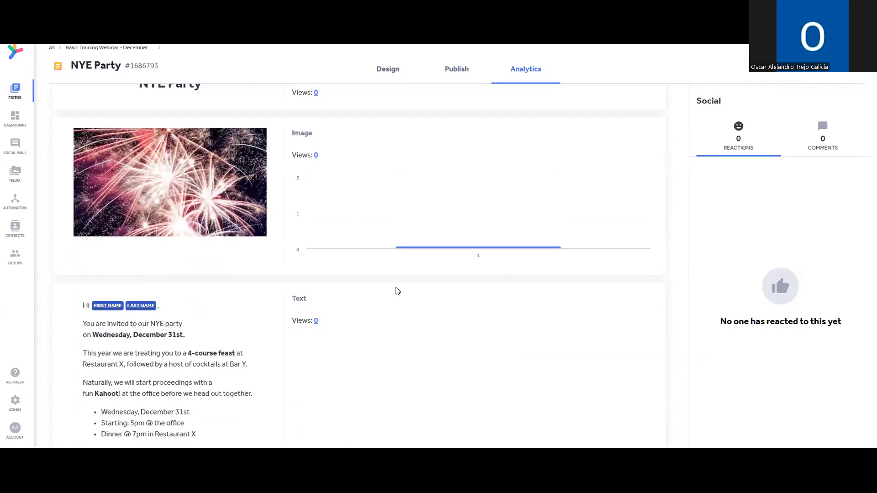
{"action": "scroll", "coordinate": [452, 256], "scroll_direction": "down", "scroll_amount": 7}
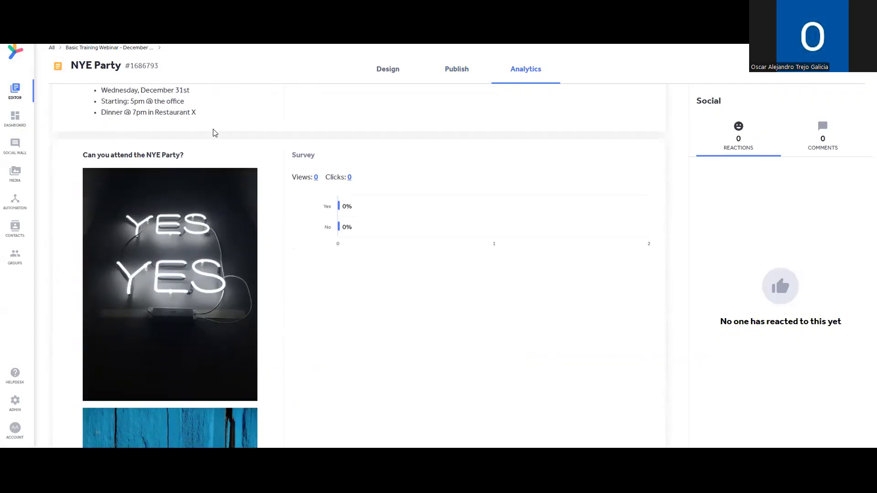
{"action": "scroll", "coordinate": [300, 231], "scroll_direction": "down", "scroll_amount": 2}
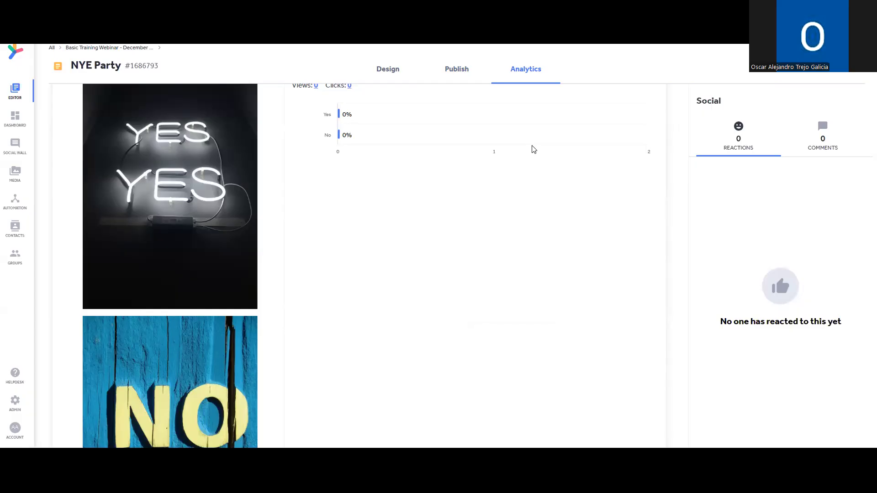
{"action": "scroll", "coordinate": [535, 171], "scroll_direction": "down", "scroll_amount": 3}
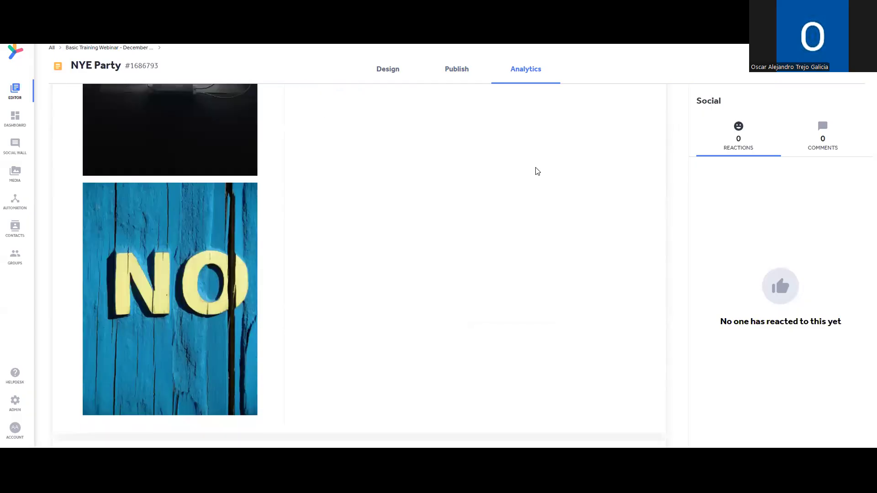
{"action": "scroll", "coordinate": [538, 168], "scroll_direction": "down", "scroll_amount": 3}
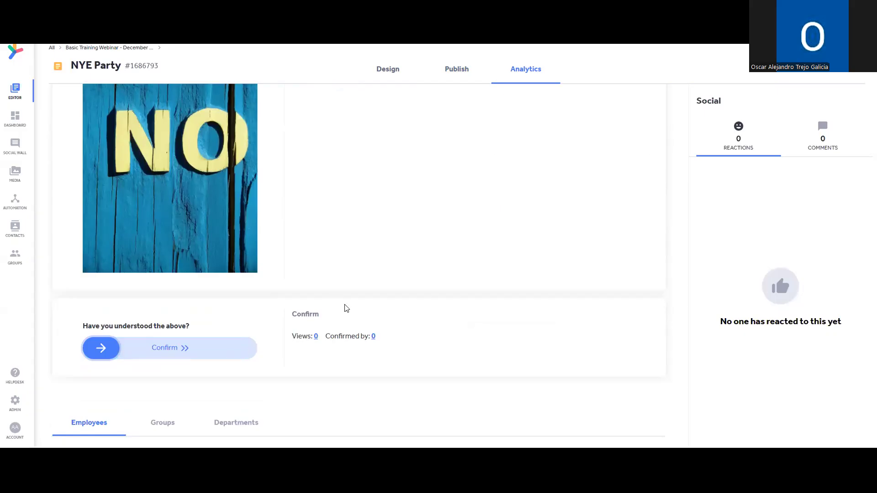
{"action": "scroll", "coordinate": [345, 308], "scroll_direction": "down", "scroll_amount": 2}
{"action": "scroll", "coordinate": [511, 319], "scroll_direction": "down", "scroll_amount": 2}
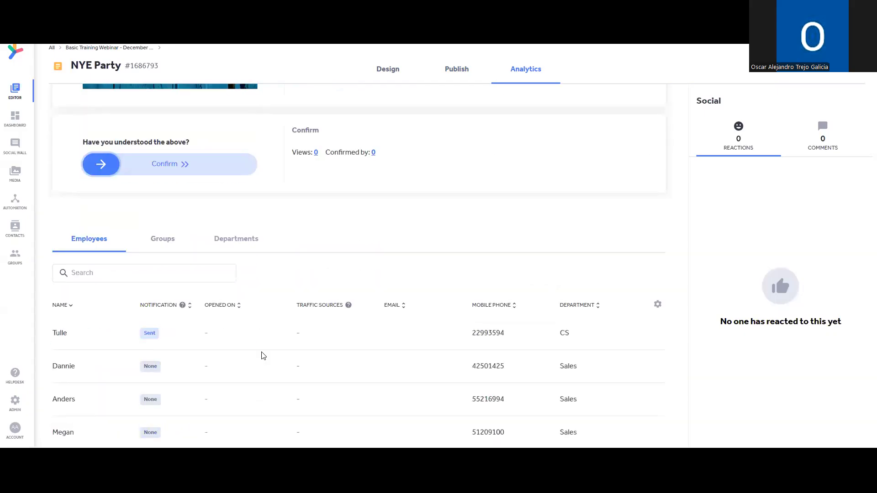
{"action": "scroll", "coordinate": [187, 289], "scroll_direction": "up", "scroll_amount": 1}
{"action": "scroll", "coordinate": [178, 287], "scroll_direction": "down", "scroll_amount": 2}
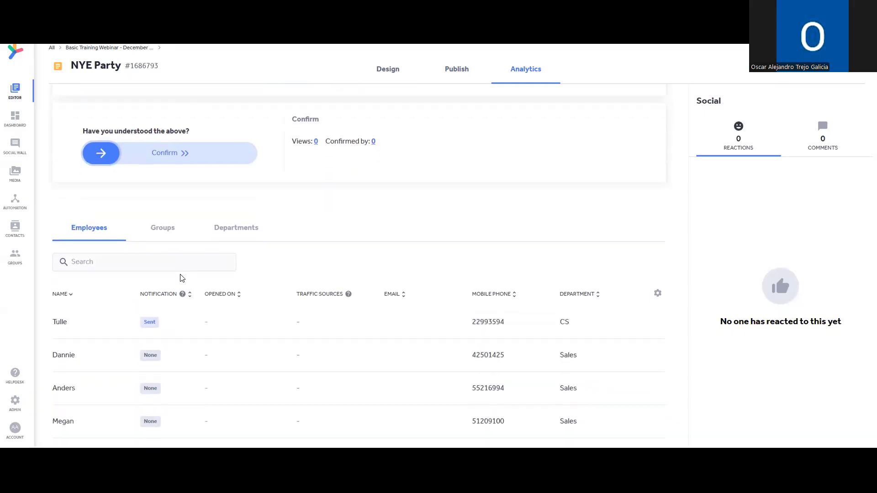
{"action": "scroll", "coordinate": [346, 287], "scroll_direction": "down", "scroll_amount": 1}
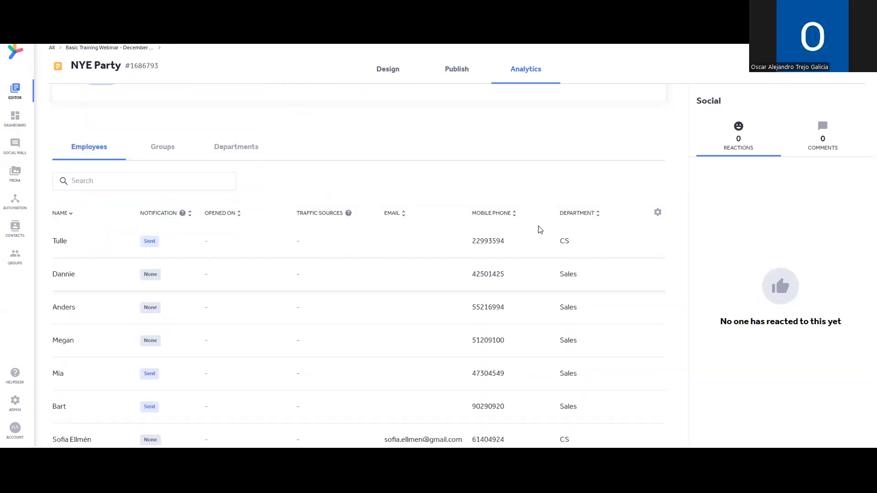
{"action": "left_click", "coordinate": [658, 213]}
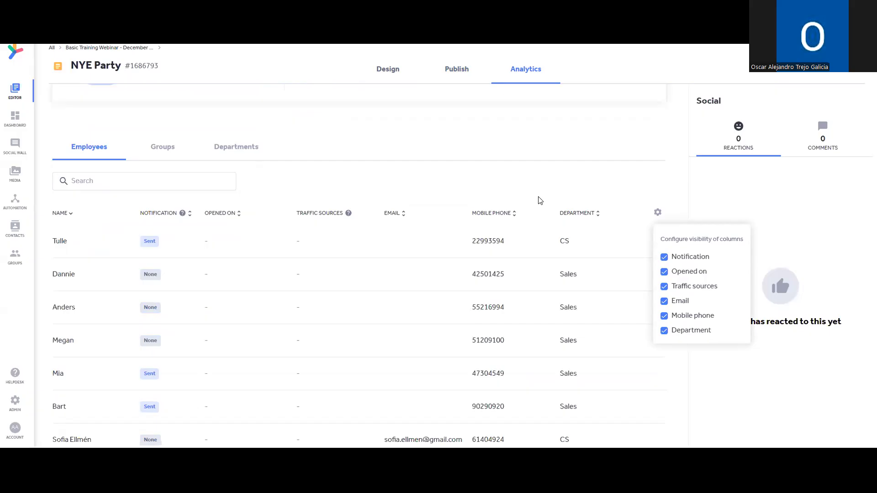
{"action": "left_click", "coordinate": [169, 160]}
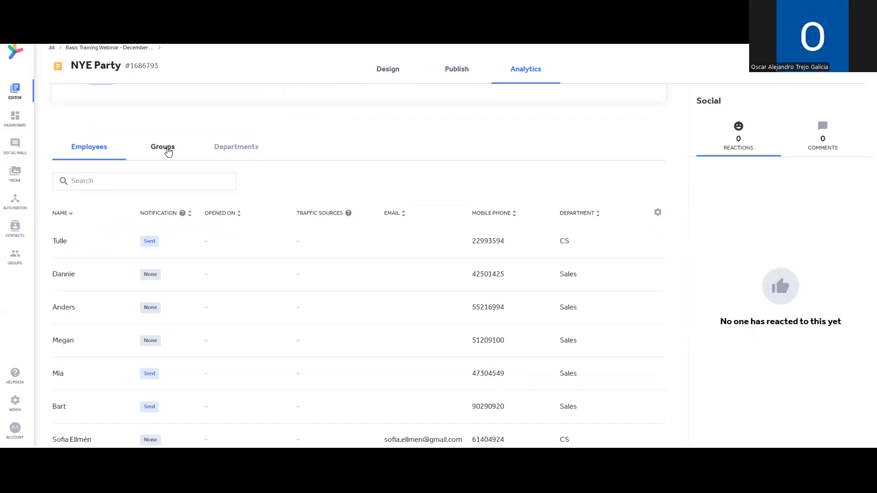
{"action": "left_click", "coordinate": [168, 152]}
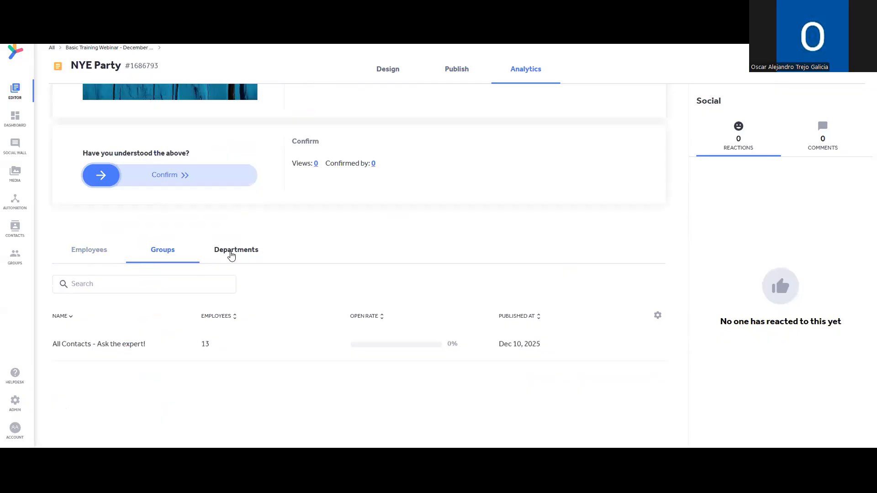
{"action": "scroll", "coordinate": [311, 223], "scroll_direction": "up", "scroll_amount": 2}
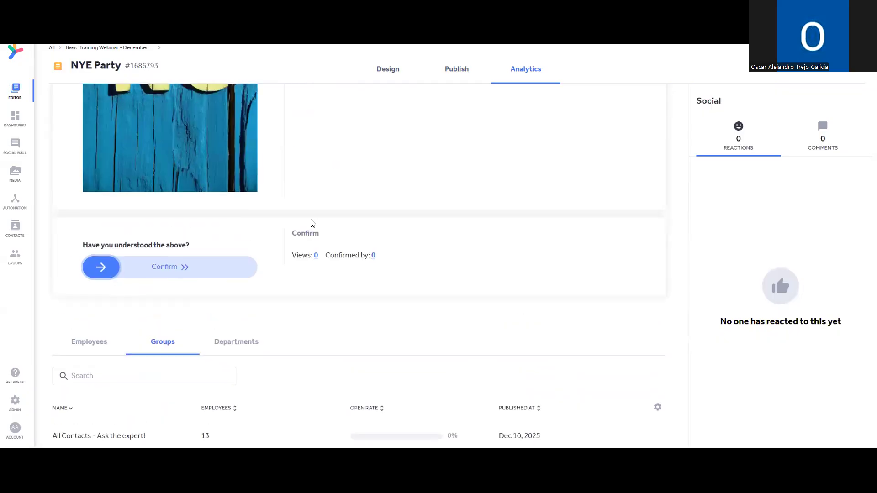
{"action": "scroll", "coordinate": [313, 224], "scroll_direction": "up", "scroll_amount": 1}
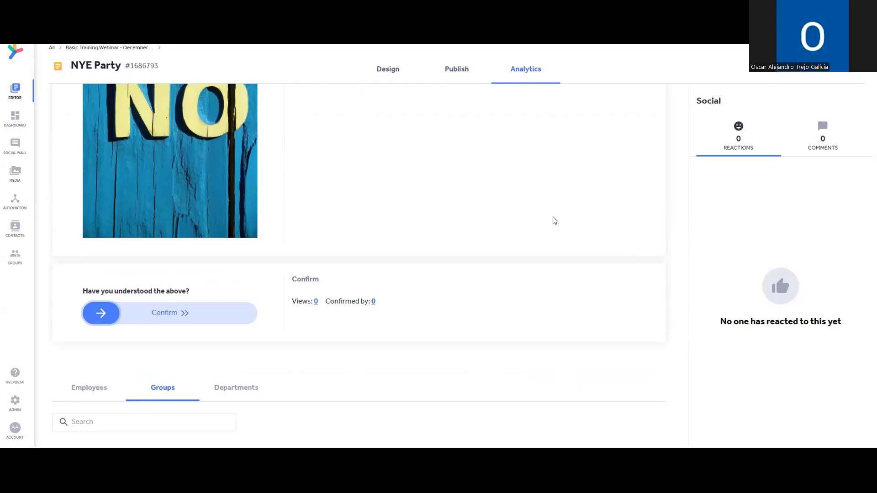
{"action": "scroll", "coordinate": [550, 224], "scroll_direction": "up", "scroll_amount": 5}
{"action": "scroll", "coordinate": [547, 232], "scroll_direction": "up", "scroll_amount": 4}
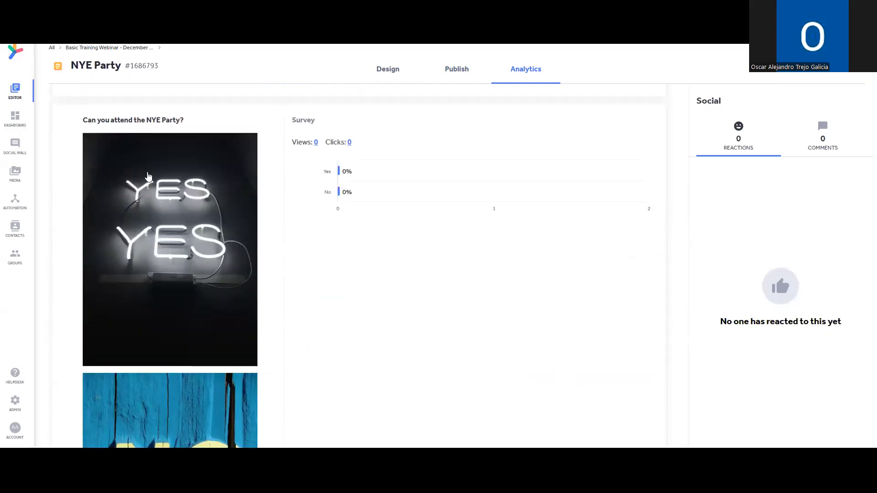
{"action": "scroll", "coordinate": [150, 151], "scroll_direction": "up", "scroll_amount": 6}
{"action": "scroll", "coordinate": [169, 118], "scroll_direction": "up", "scroll_amount": 7}
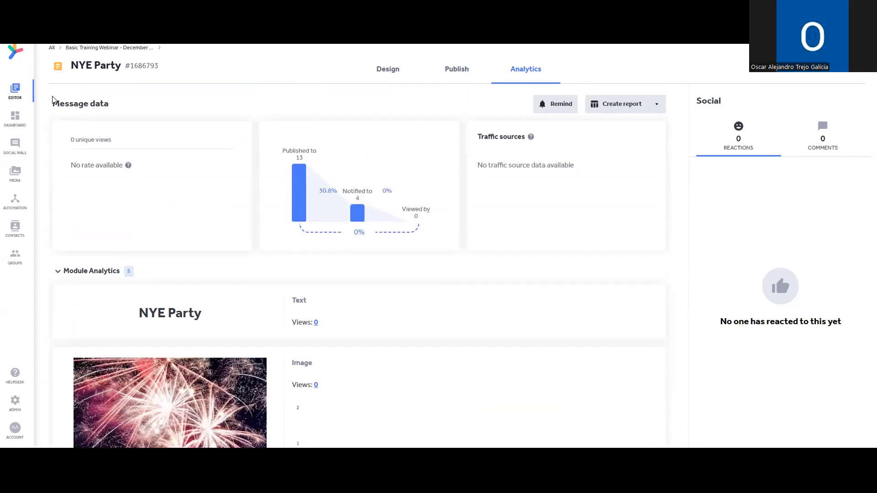
Create a new message inside the Basic Training Webinar - December 10th folder.
{"action": "left_click", "coordinate": [15, 90]}
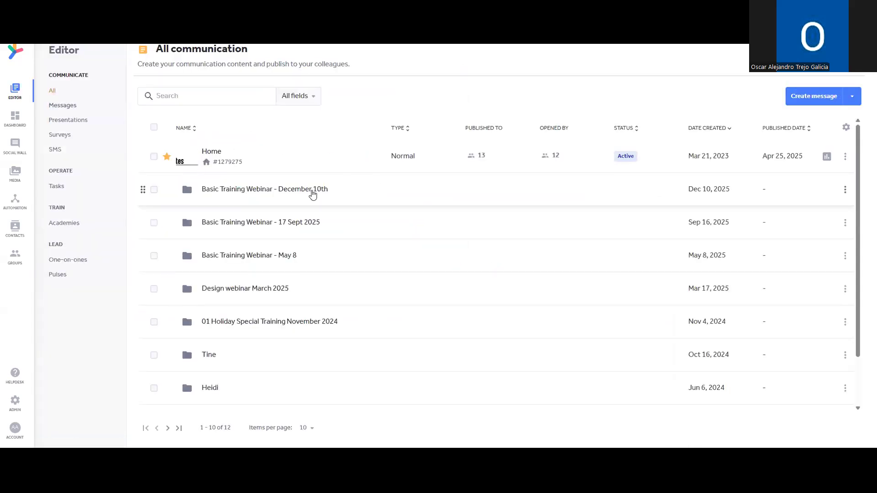
{"action": "left_click", "coordinate": [307, 193]}
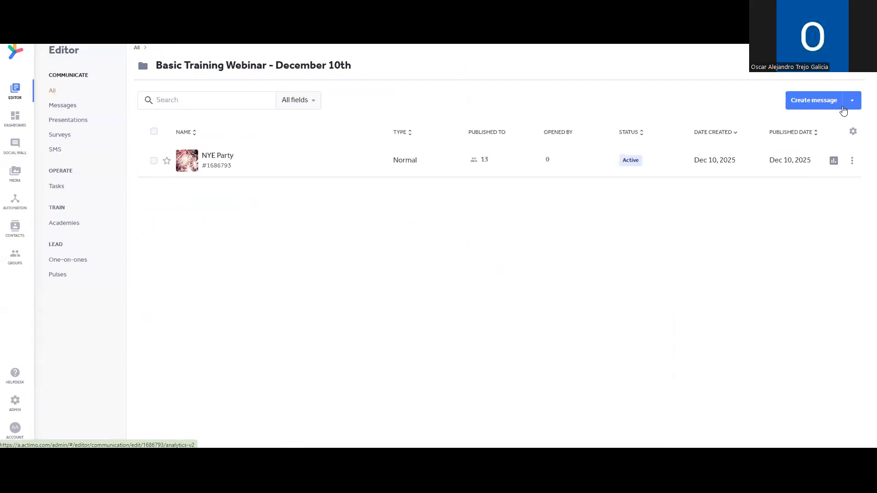
{"action": "left_click", "coordinate": [798, 105]}
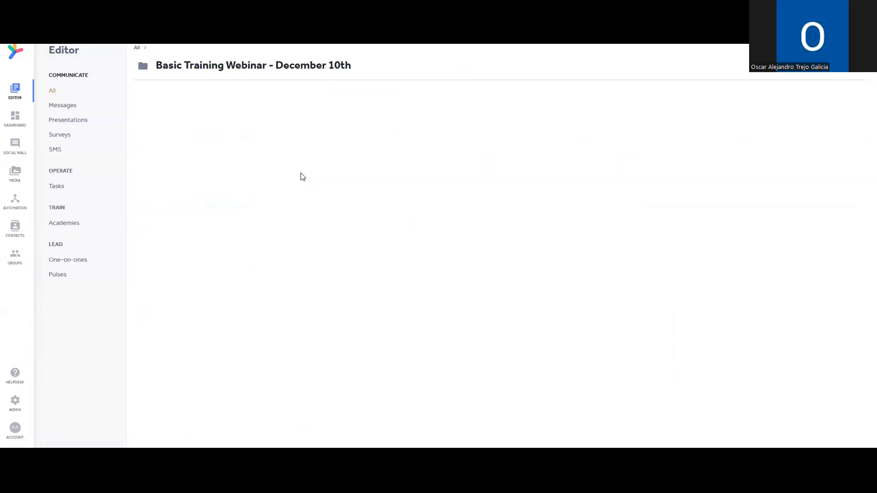
Title the new message 'Breaking News - Christmas is here!'.
{"action": "left_click", "coordinate": [96, 62]}
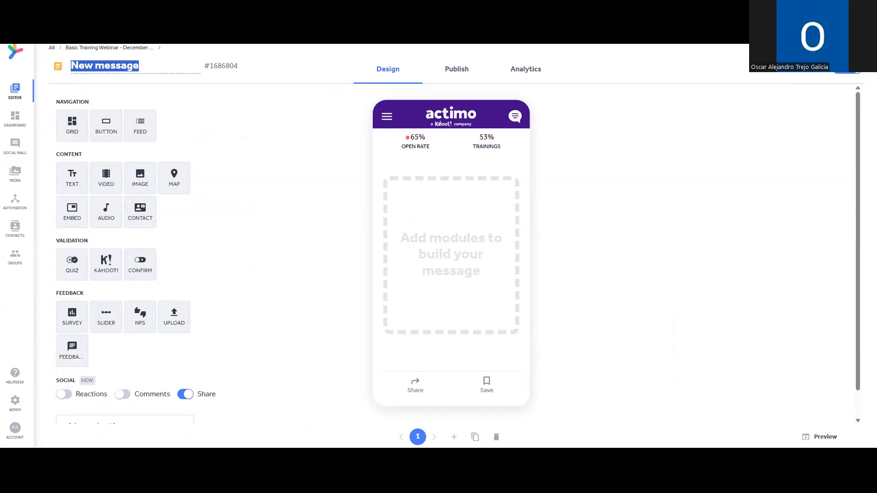
{"action": "type", "text": "Breaaking"}
{"action": "key", "text": "BackSpace"}
{"action": "key", "text": "BackSpace"}
{"action": "key", "text": "BackSpace"}
{"action": "key", "text": "BackSpace"}
{"action": "type", "text": "king Ne"}
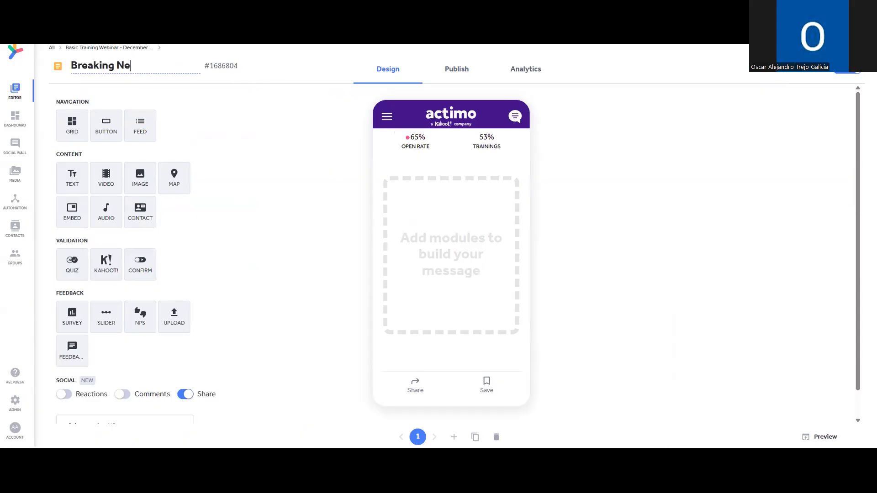
{"action": "type", "text": "ws - Christmas is here!"}
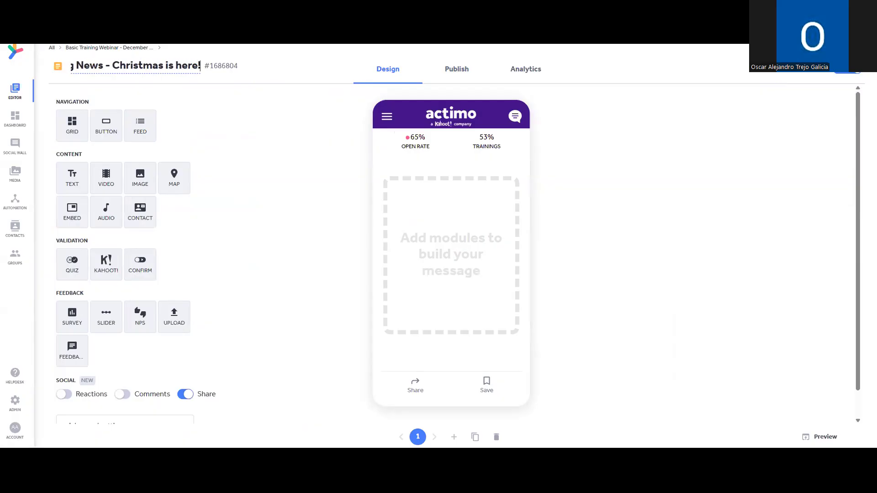
Add an image block with the butter cookies photo from a 'christmas' free-image search.
{"action": "left_click", "coordinate": [746, 258]}
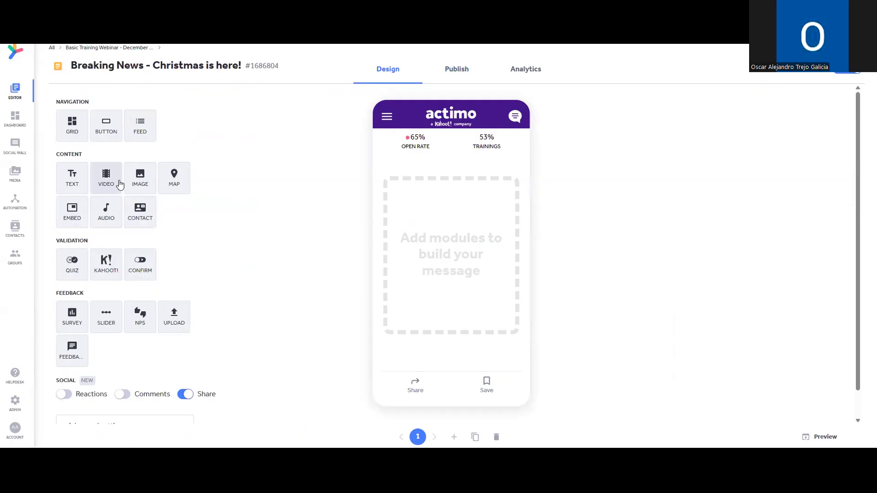
{"action": "left_click", "coordinate": [140, 182]}
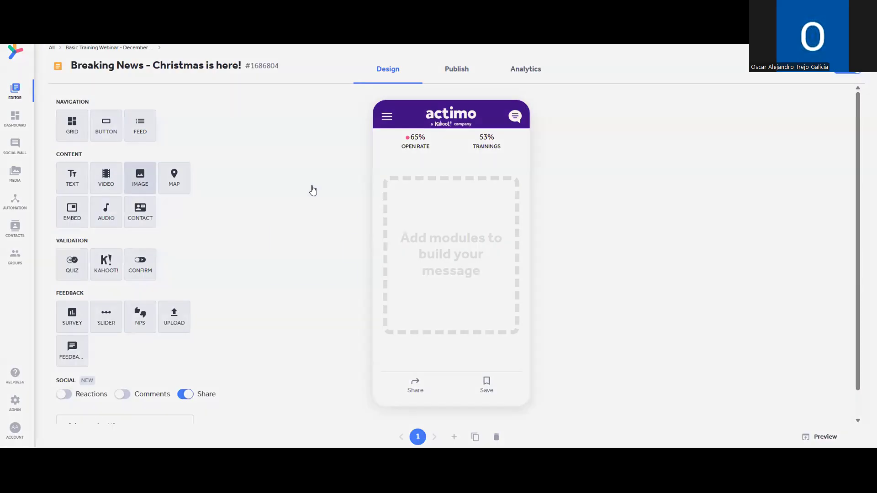
{"action": "left_click", "coordinate": [471, 248]}
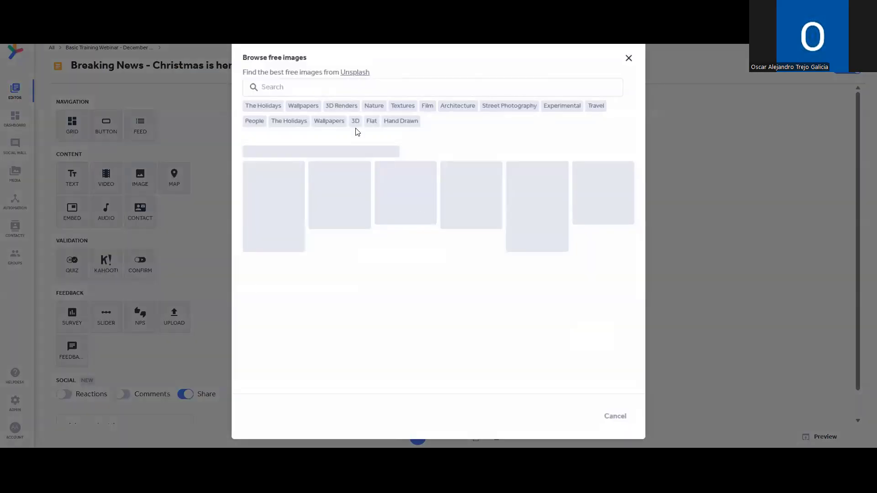
{"action": "left_click", "coordinate": [364, 88]}
{"action": "type", "text": "c"}
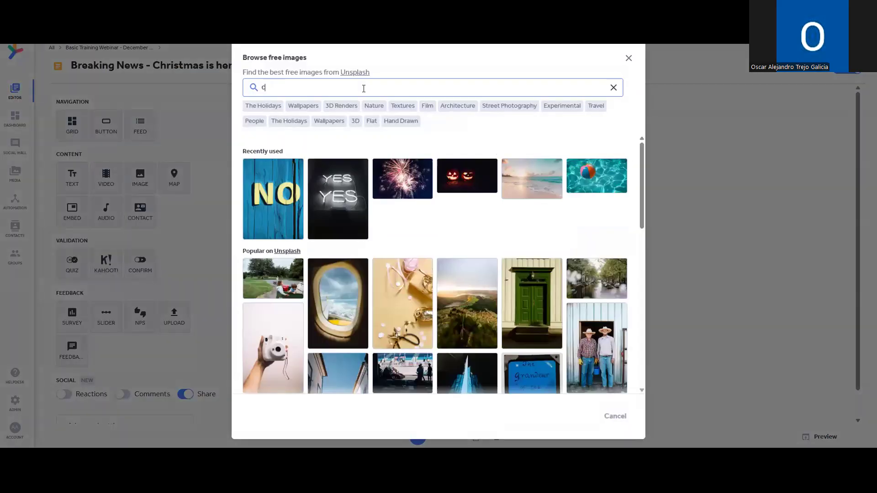
{"action": "type", "text": "hristmas"}
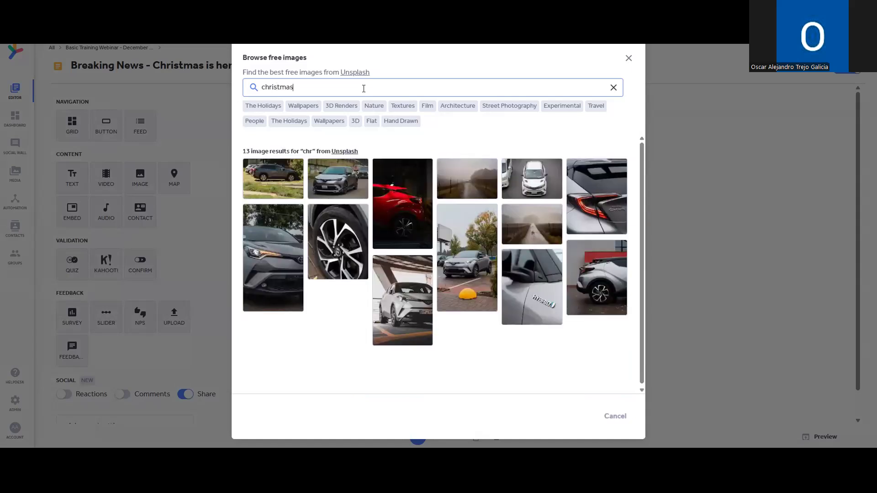
{"action": "scroll", "coordinate": [402, 187], "scroll_direction": "down", "scroll_amount": 1}
{"action": "scroll", "coordinate": [456, 185], "scroll_direction": "up", "scroll_amount": 1}
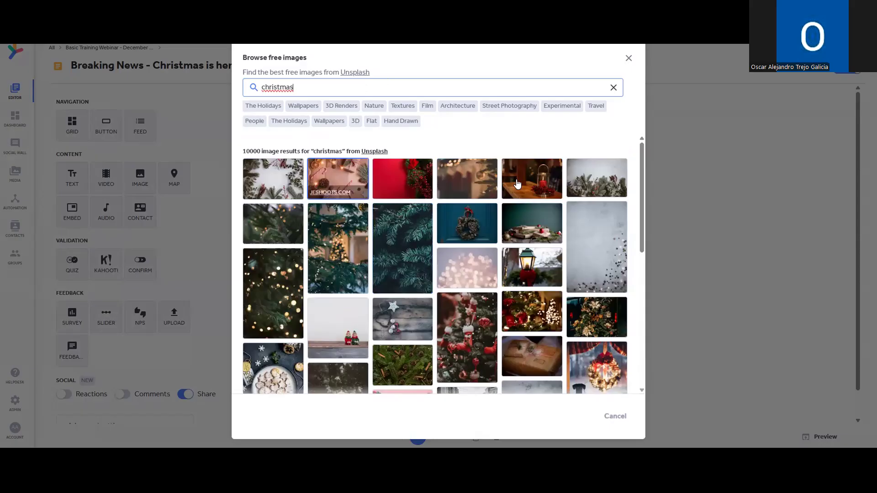
{"action": "left_click", "coordinate": [266, 371]}
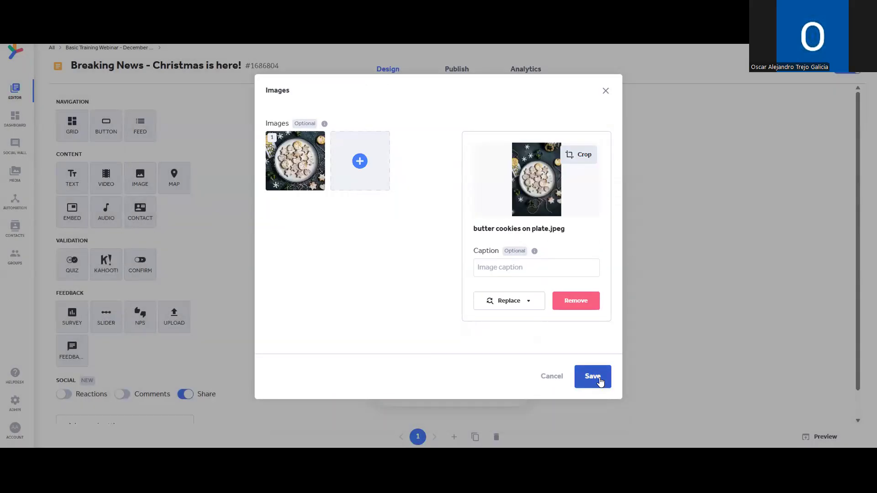
{"action": "left_click", "coordinate": [593, 377]}
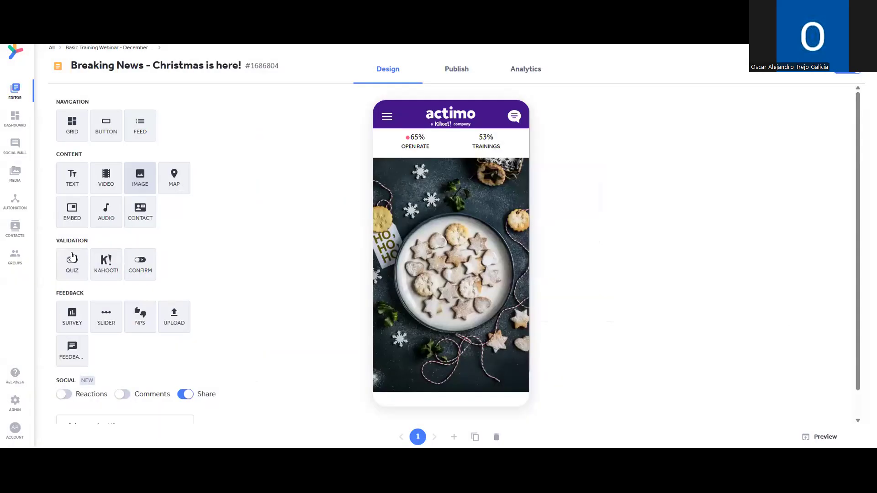
Add a text-choice quiz asking 'What date is St Stephens day'.
{"action": "scroll", "coordinate": [454, 259], "scroll_direction": "down", "scroll_amount": 1}
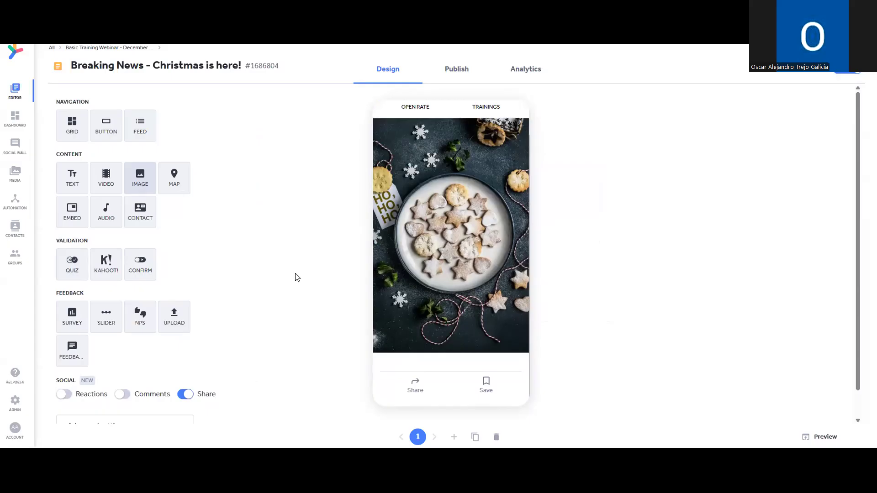
{"action": "left_click", "coordinate": [80, 274]}
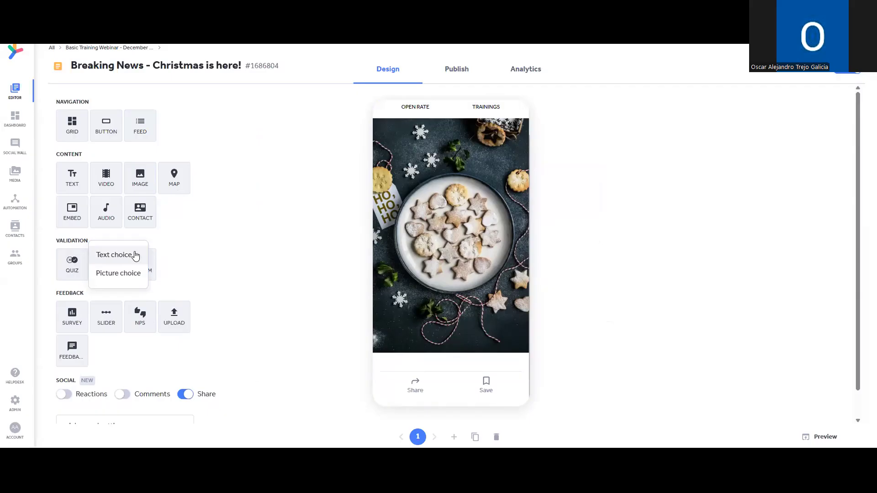
{"action": "left_click", "coordinate": [114, 255]}
{"action": "type", "text": "Wh"}
{"action": "key", "text": "BackSpace"}
{"action": "key", "text": "BackSpace"}
{"action": "type", "text": "What date is St Stephens day?"}
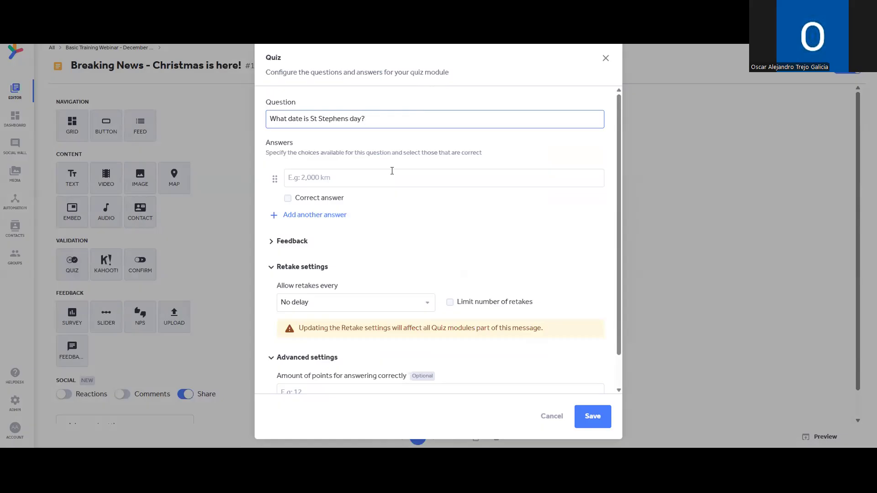
Enter answers 25th, 26th and 27th, marking 26th as the correct one.
{"action": "left_click", "coordinate": [308, 216]}
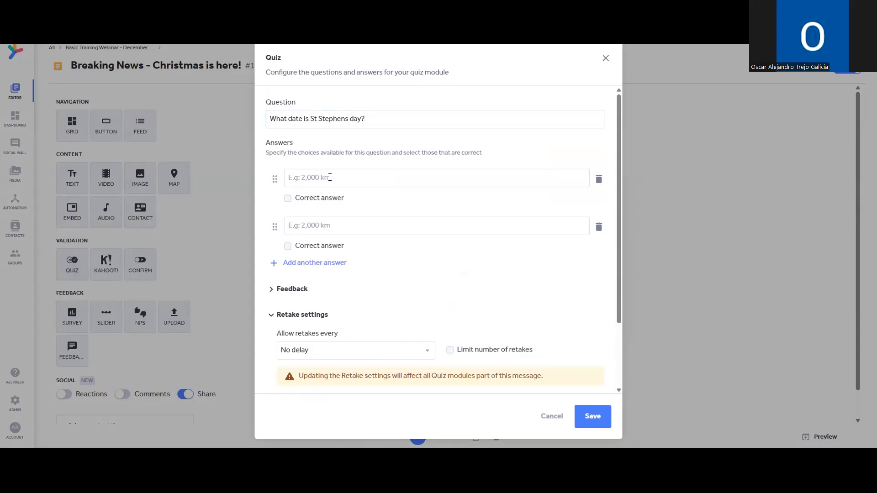
{"action": "left_click", "coordinate": [300, 176]}
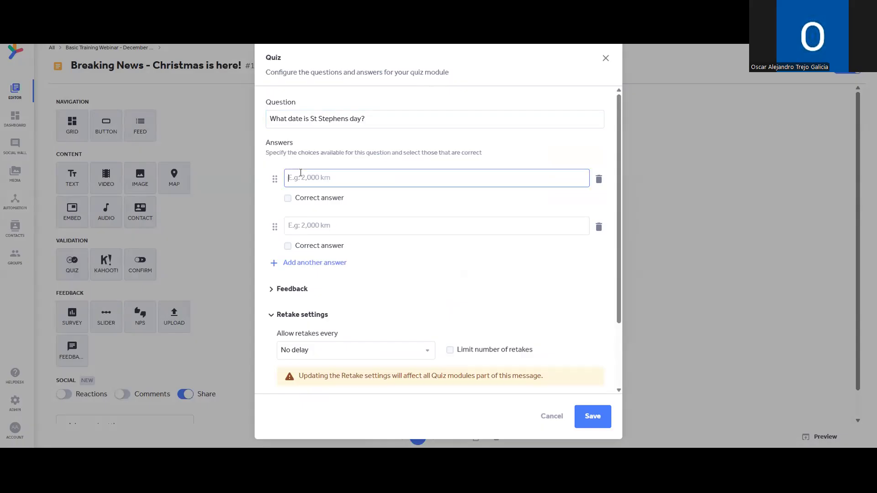
{"action": "type", "text": "25th"}
{"action": "left_click", "coordinate": [333, 227]}
{"action": "type", "text": "2"}
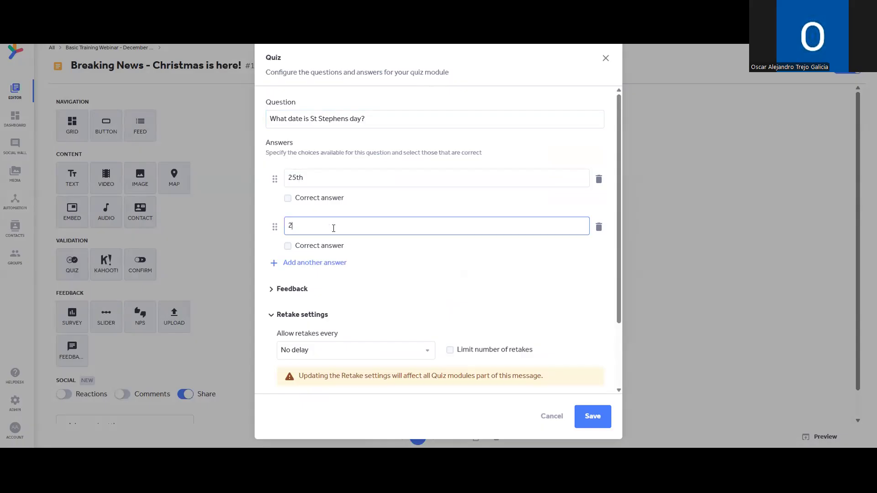
{"action": "type", "text": "6th"}
{"action": "left_click", "coordinate": [315, 263]}
{"action": "left_click", "coordinate": [381, 275]}
{"action": "type", "text": "27th"}
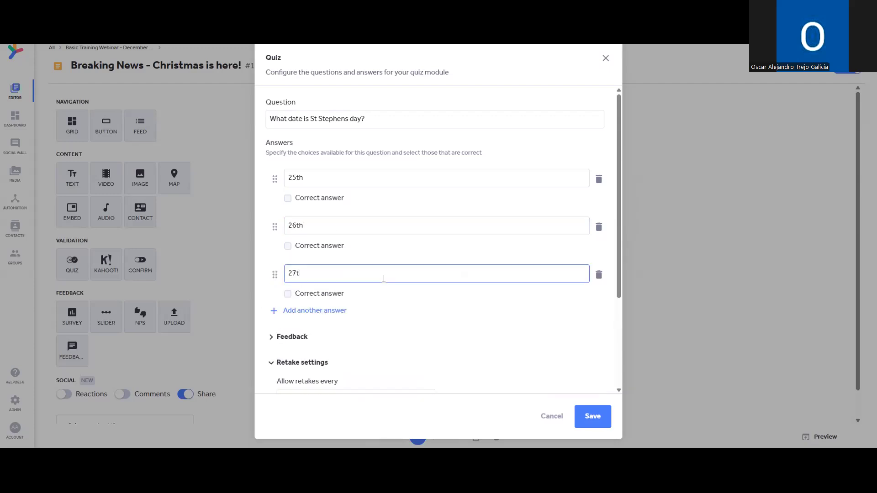
{"action": "left_click", "coordinate": [288, 247]}
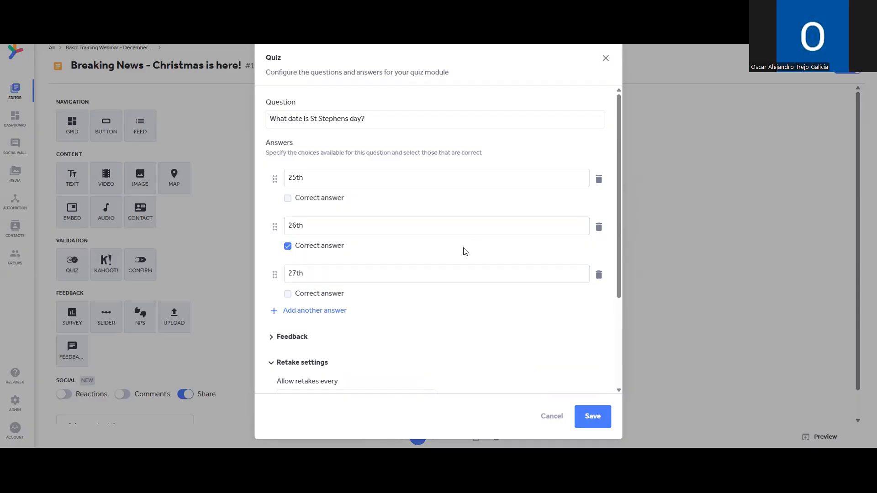
{"action": "scroll", "coordinate": [508, 223], "scroll_direction": "down", "scroll_amount": 2}
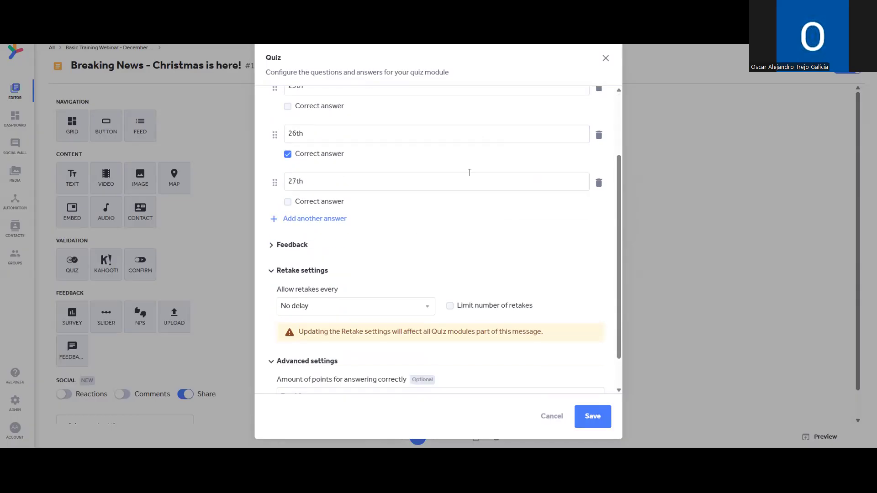
Write 'Happy Christmas!' as quiz feedback and hide the feedback for wrong answers.
{"action": "left_click", "coordinate": [291, 246]}
{"action": "scroll", "coordinate": [393, 231], "scroll_direction": "down", "scroll_amount": 1}
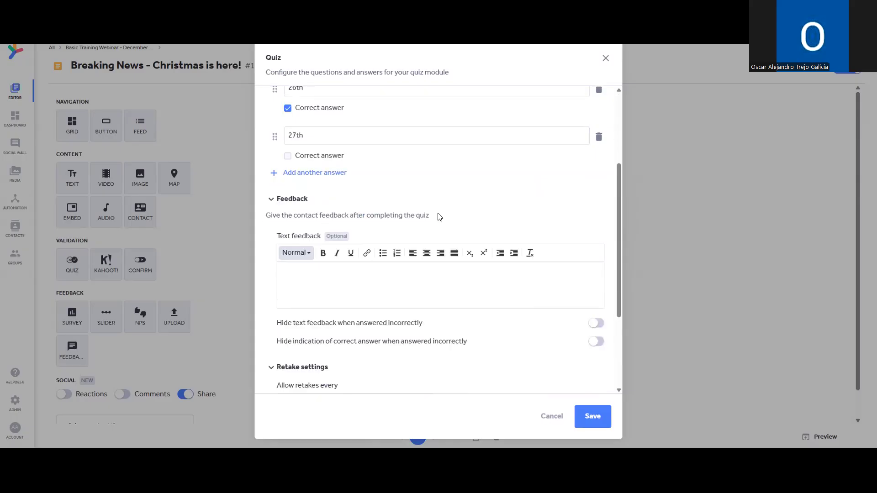
{"action": "left_click", "coordinate": [451, 281]}
{"action": "type", "text": "Happy Cjr"}
{"action": "key", "text": "BackSpace"}
{"action": "type", "text": "stmas!"}
{"action": "left_click", "coordinate": [597, 325]}
Save the quiz so it appears below the cookies photo in the message.
{"action": "scroll", "coordinate": [411, 333], "scroll_direction": "down", "scroll_amount": 1}
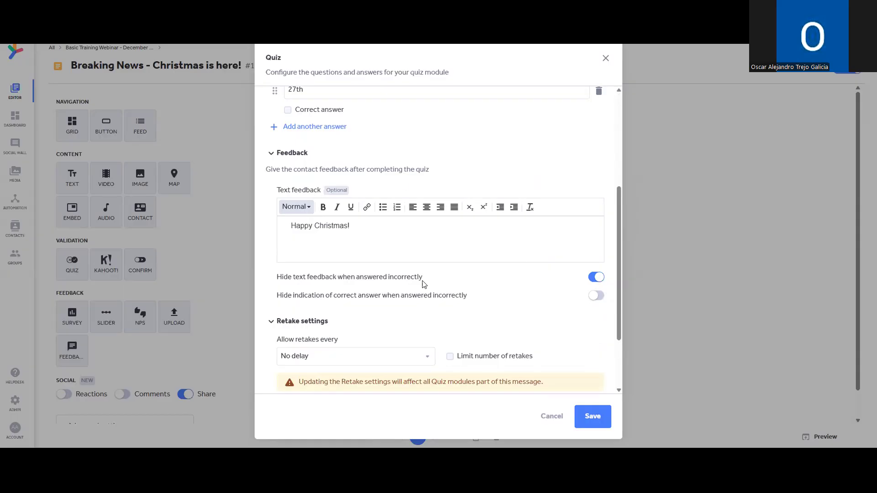
{"action": "scroll", "coordinate": [468, 295], "scroll_direction": "down", "scroll_amount": 1}
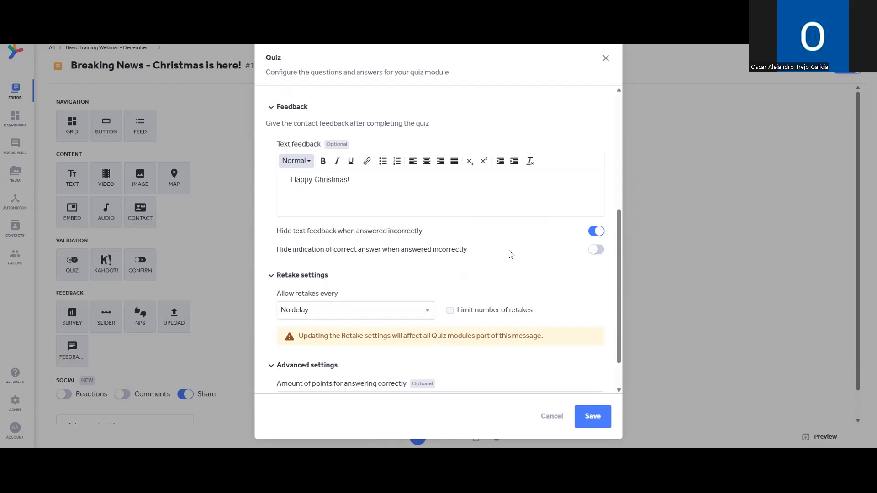
{"action": "scroll", "coordinate": [511, 254], "scroll_direction": "down", "scroll_amount": 1}
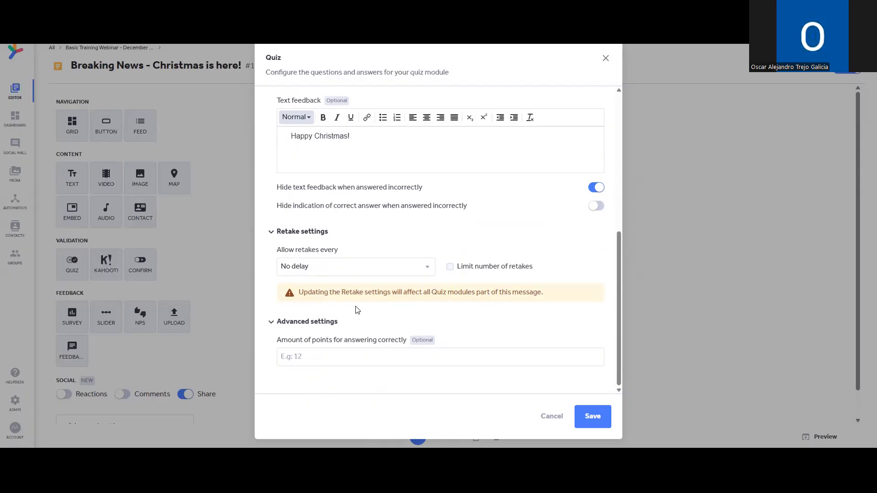
{"action": "scroll", "coordinate": [533, 342], "scroll_direction": "up", "scroll_amount": 10}
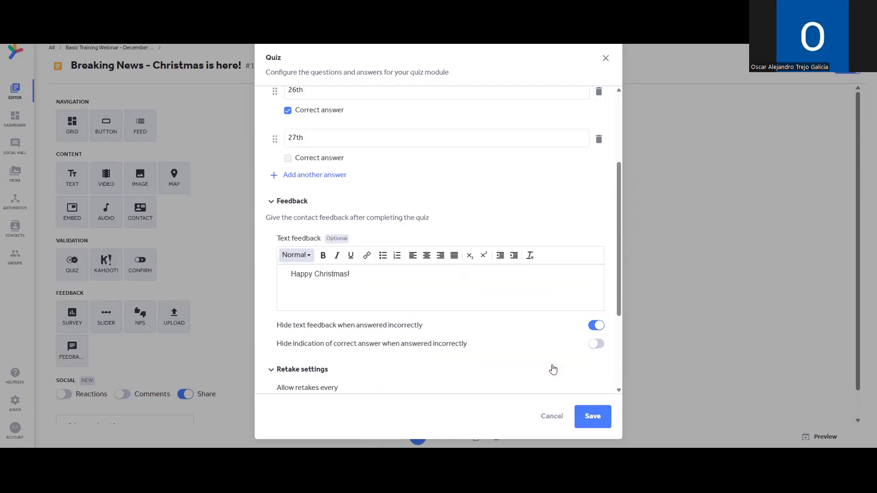
{"action": "left_click", "coordinate": [594, 416]}
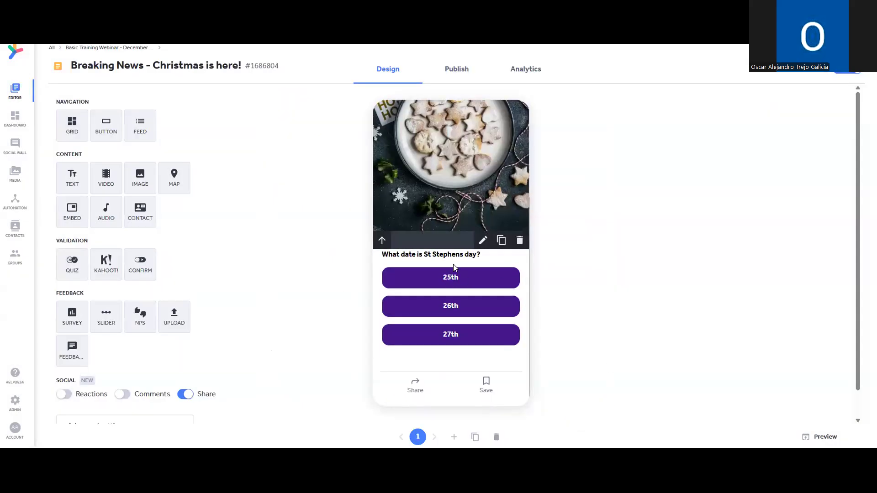
{"action": "scroll", "coordinate": [428, 256], "scroll_direction": "down", "scroll_amount": 2}
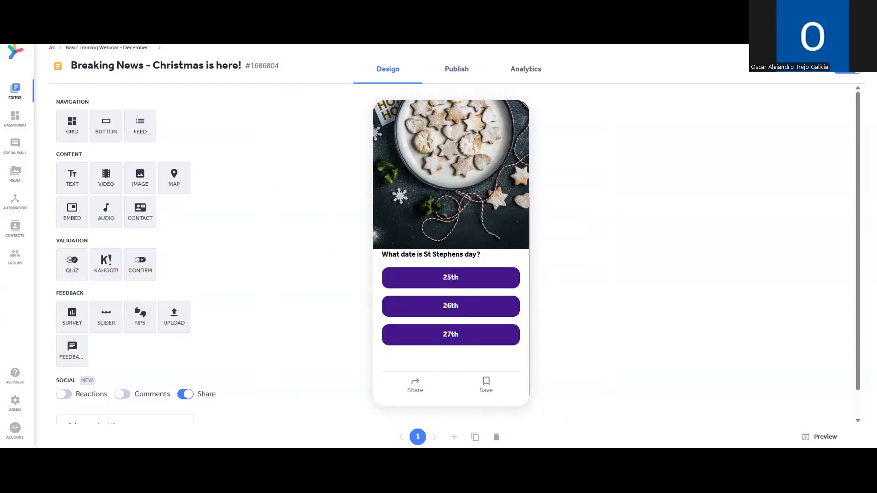
Add a slider asking 'How have you rated this content?' with maximum 5 and smiley faces.
{"action": "left_click", "coordinate": [105, 318]}
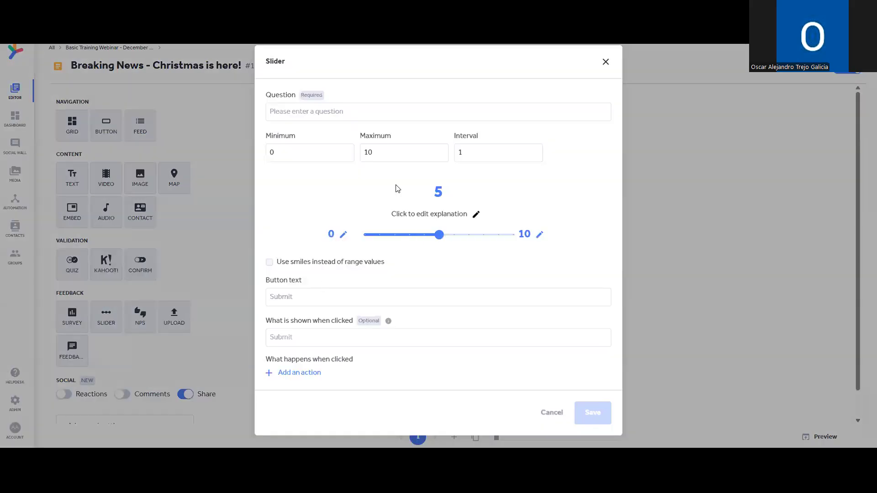
{"action": "left_click", "coordinate": [400, 104]}
{"action": "type", "text": "How"}
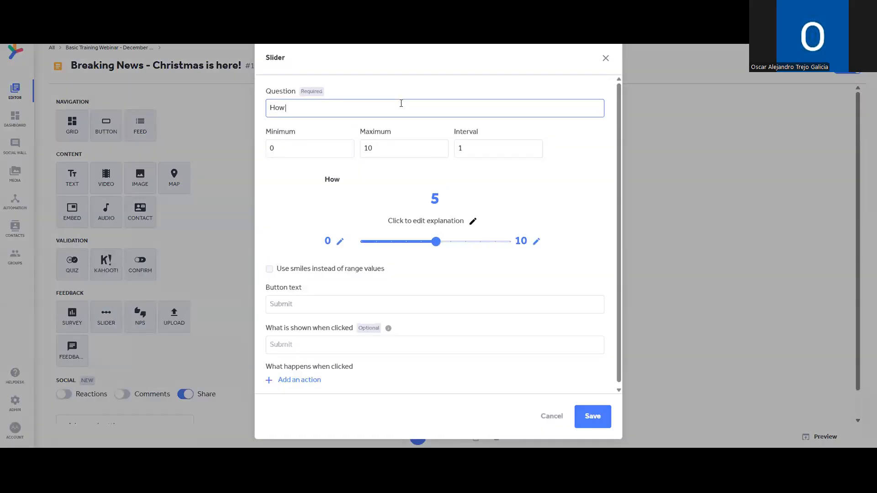
{"action": "type", "text": " have ypu found"}
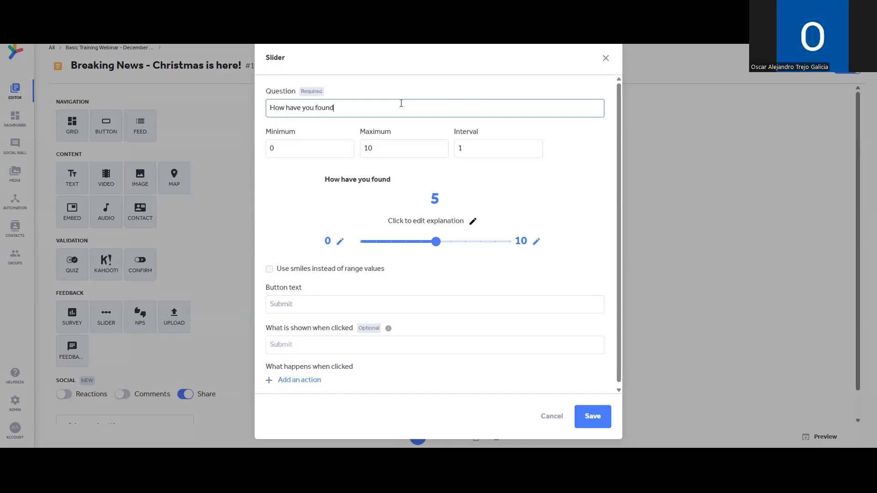
{"action": "type", "text": " this "}
{"action": "type", "text": "is conten"}
{"action": "double_click", "coordinate": [327, 111]}
{"action": "type", "text": "rated"}
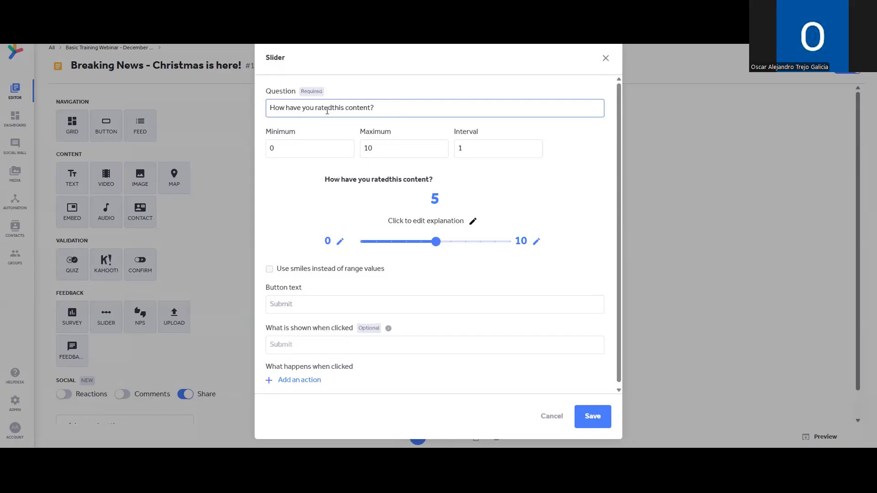
{"action": "double_click", "coordinate": [365, 149]}
{"action": "type", "text": "5"}
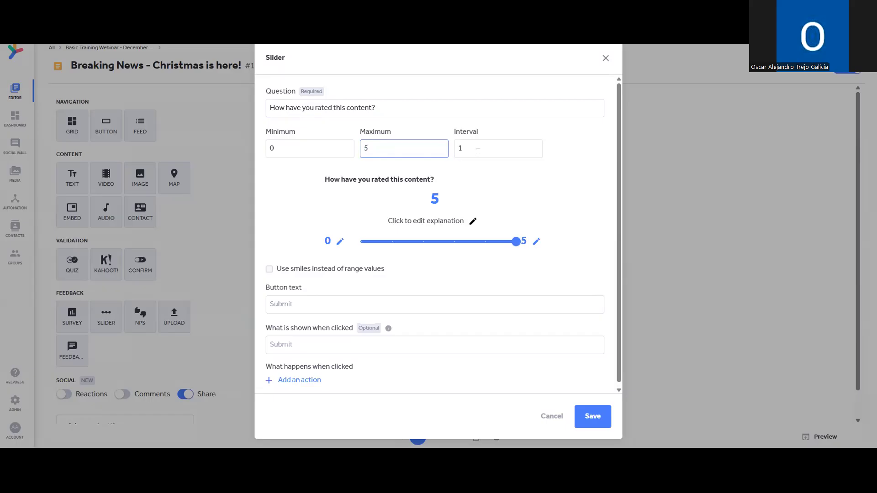
{"action": "left_click", "coordinate": [269, 269]}
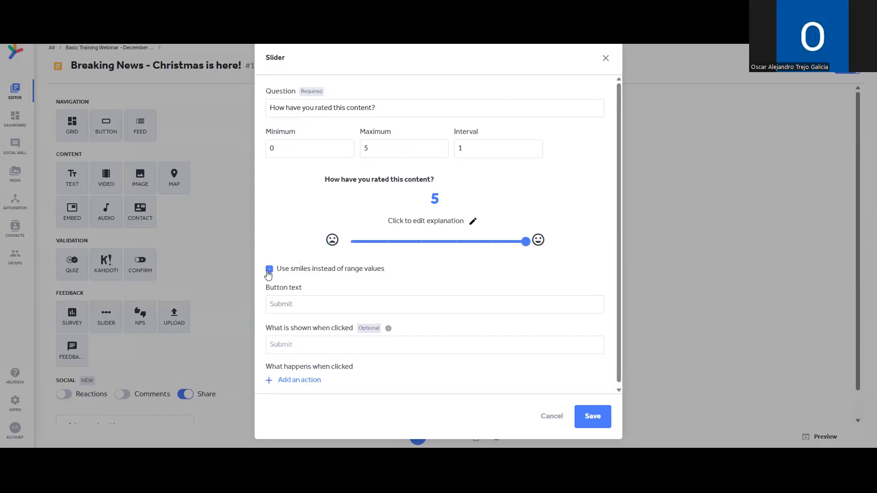
{"action": "left_click_drag", "start_coordinate": [525, 245], "coordinate": [554, 248]}
Set the slider's after-answer message to 'Thank you!' and save it into the message.
{"action": "scroll", "coordinate": [526, 260], "scroll_direction": "down", "scroll_amount": 1}
{"action": "left_click", "coordinate": [486, 302]}
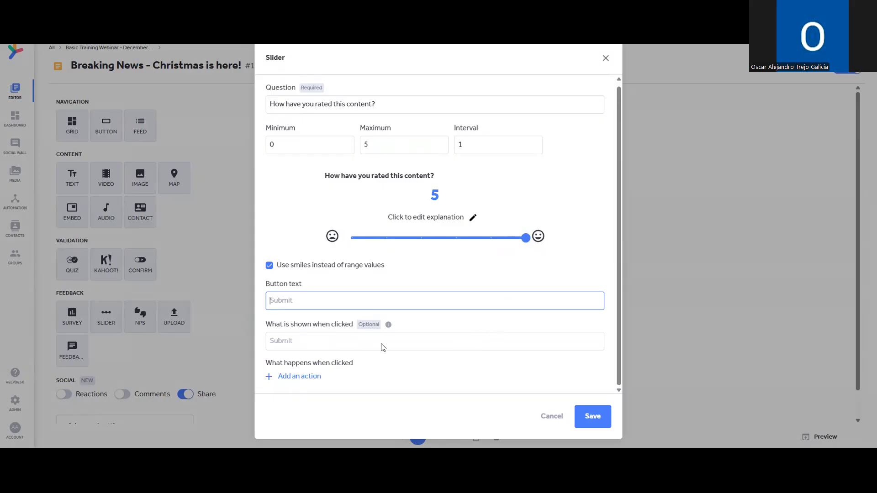
{"action": "left_click", "coordinate": [412, 339]}
{"action": "type", "text": "Thank you!"}
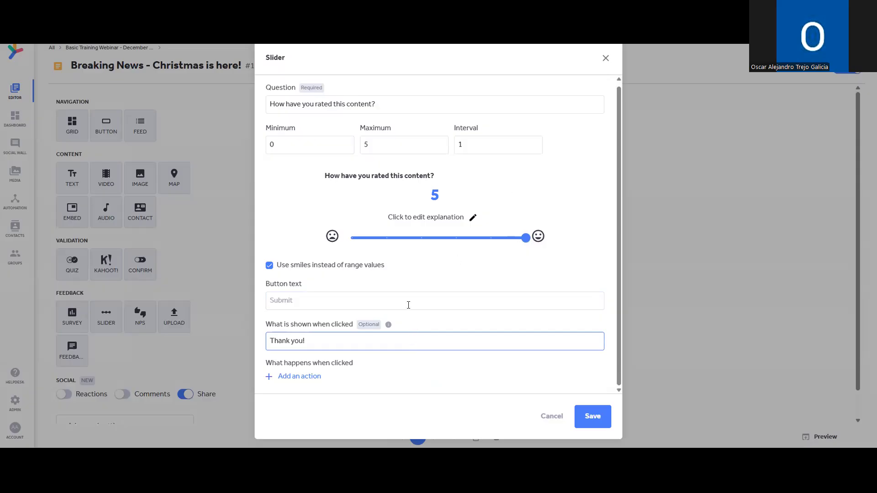
{"action": "left_click", "coordinate": [306, 378]}
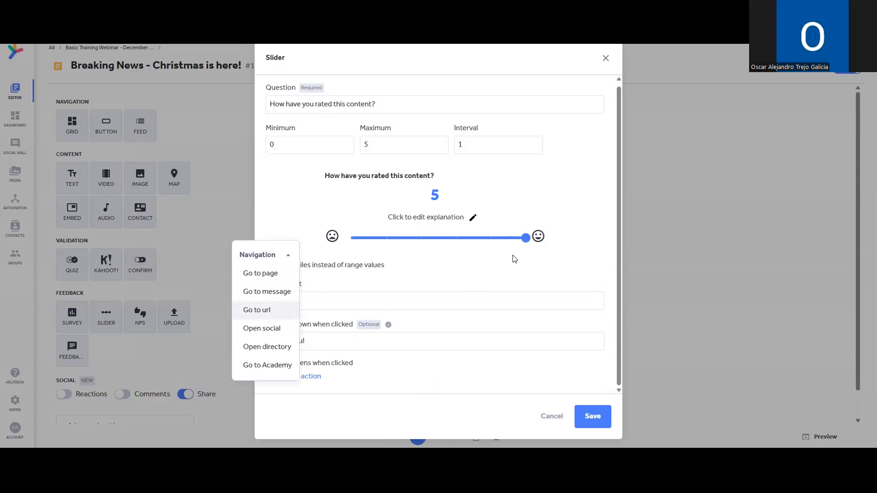
{"action": "left_click", "coordinate": [587, 423]}
{"action": "left_click", "coordinate": [599, 423]}
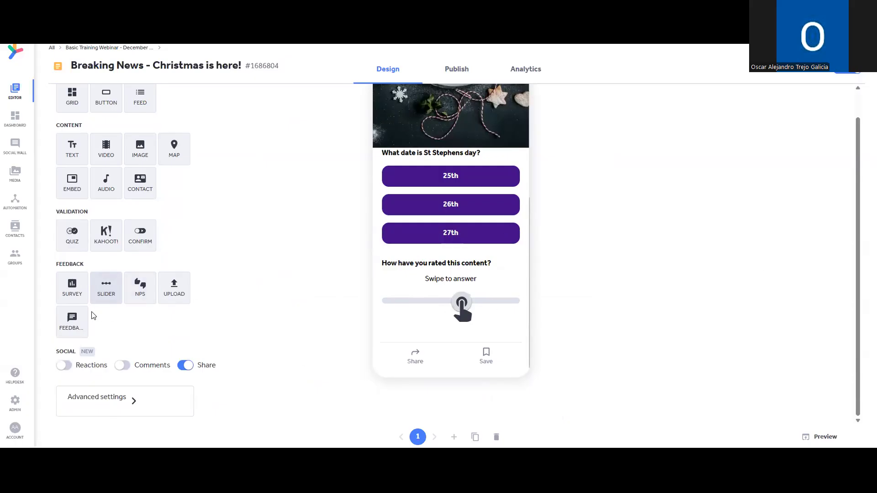
Add a feedback box prompting 'Let us know any Christmas ideas you have.' with the default submit label.
{"action": "left_click", "coordinate": [80, 316]}
{"action": "left_click", "coordinate": [398, 198]}
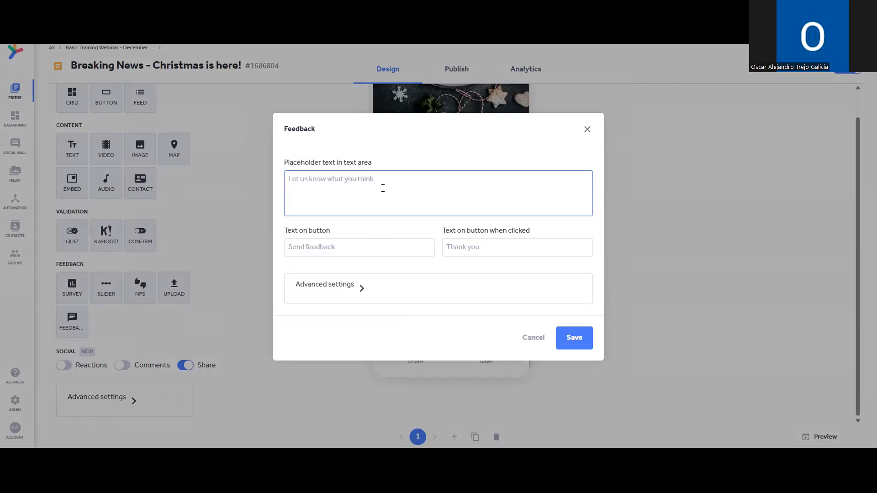
{"action": "type", "text": "L"}
{"action": "key", "text": "BackSpace"}
{"action": "type", "text": "Let us know any christmas ideas you have."}
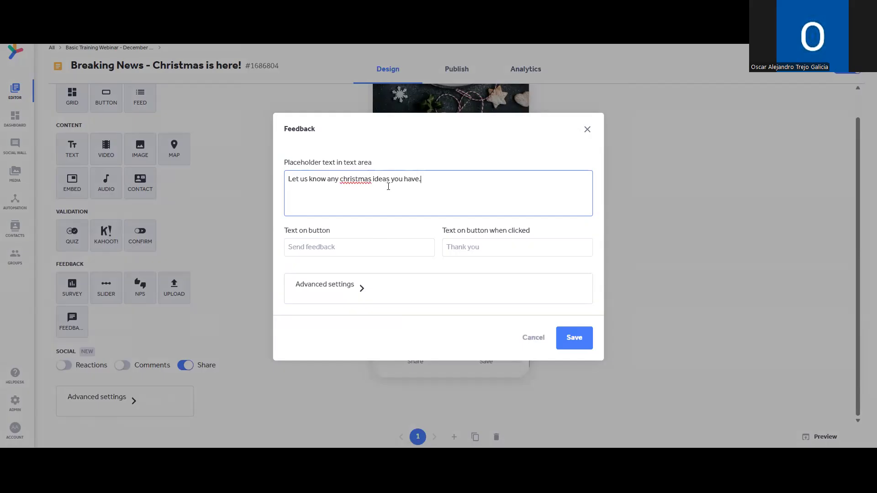
{"action": "type", "text": "C"}
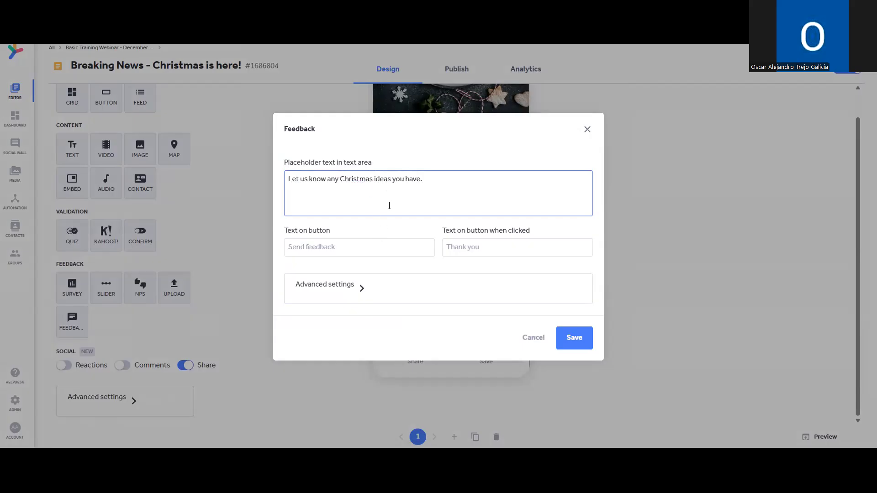
{"action": "left_click_drag", "start_coordinate": [448, 178], "coordinate": [281, 185]}
{"action": "left_click", "coordinate": [303, 180]}
{"action": "left_click", "coordinate": [379, 249]}
{"action": "type", "text": "Send"}
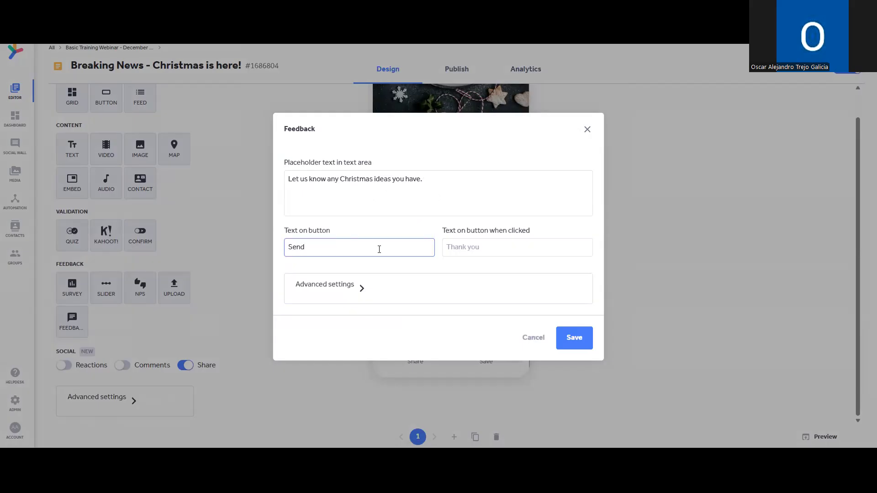
{"action": "key", "text": "BackSpace"}
{"action": "key", "text": "BackSpace"}
{"action": "key", "text": "BackSpace"}
Add an advanced action e-mailing recipient info to a set address, then save the feedback box.
{"action": "left_click", "coordinate": [358, 299]}
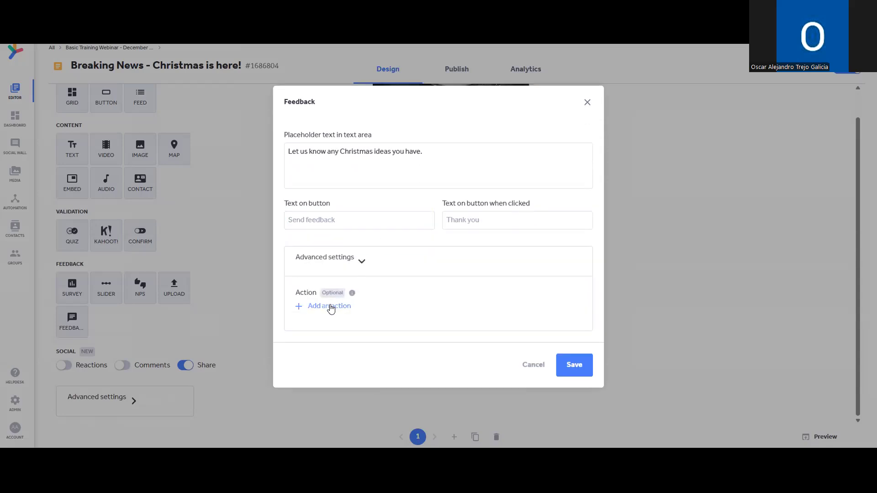
{"action": "left_click", "coordinate": [331, 309]}
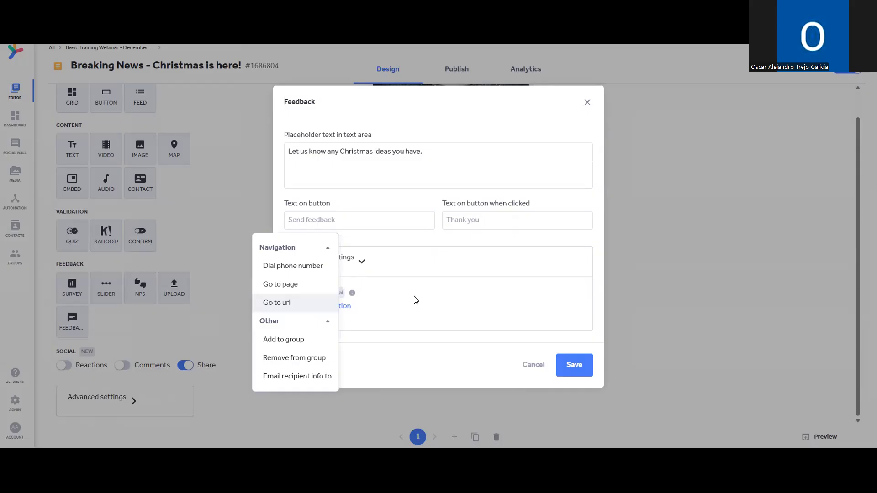
{"action": "left_click", "coordinate": [316, 376]}
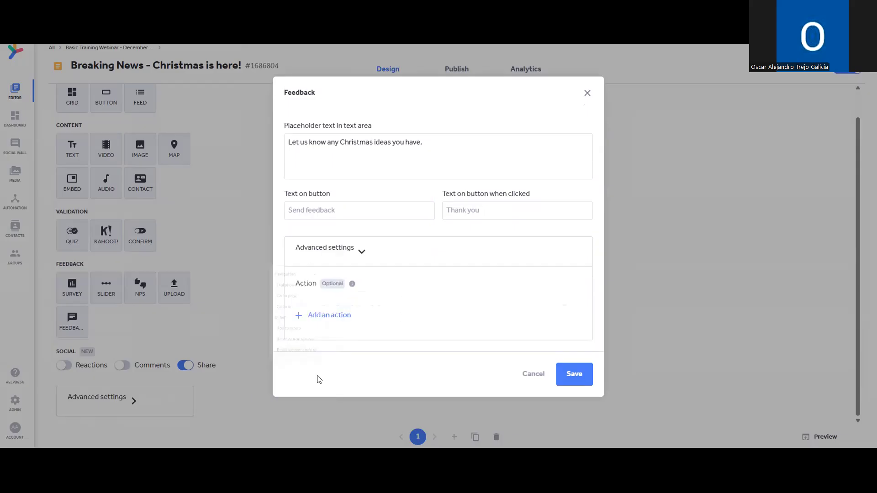
{"action": "left_click", "coordinate": [433, 313]}
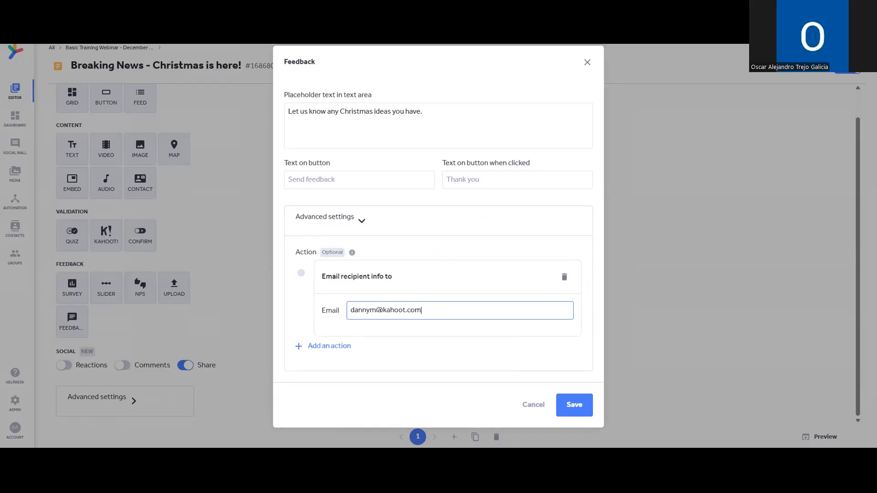
{"action": "key", "text": "Tab"}
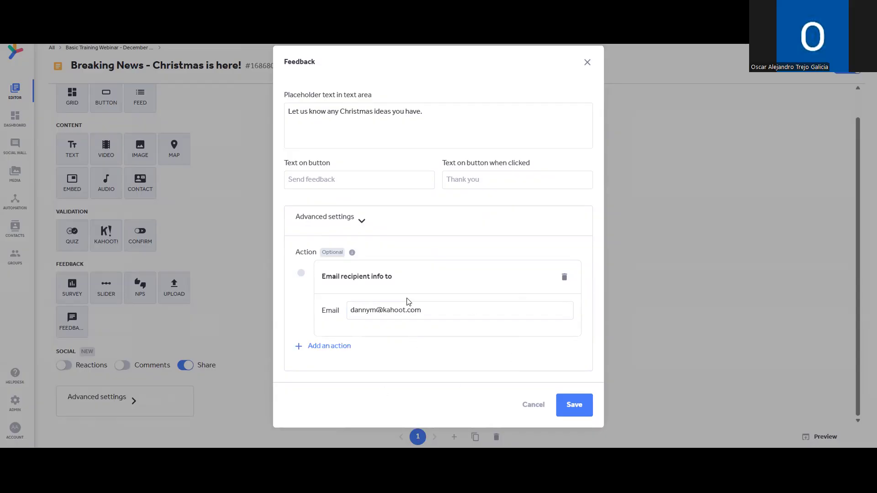
{"action": "left_click", "coordinate": [588, 409]}
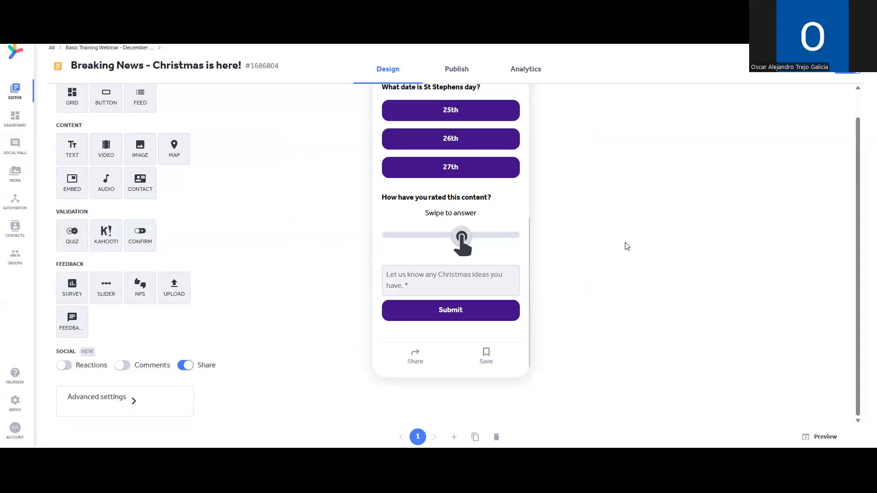
In the publishing settings, search for the contact and add them as the recipient.
{"action": "left_click", "coordinate": [450, 71]}
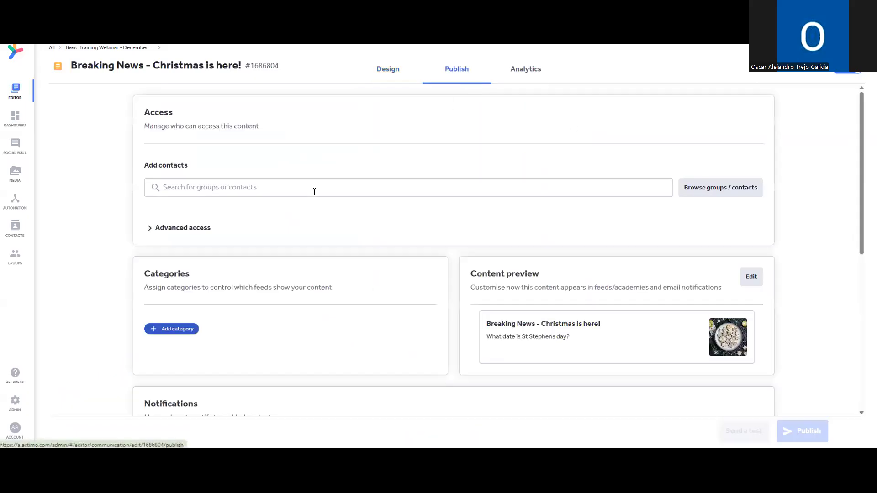
{"action": "type", "text": "Hedid"}
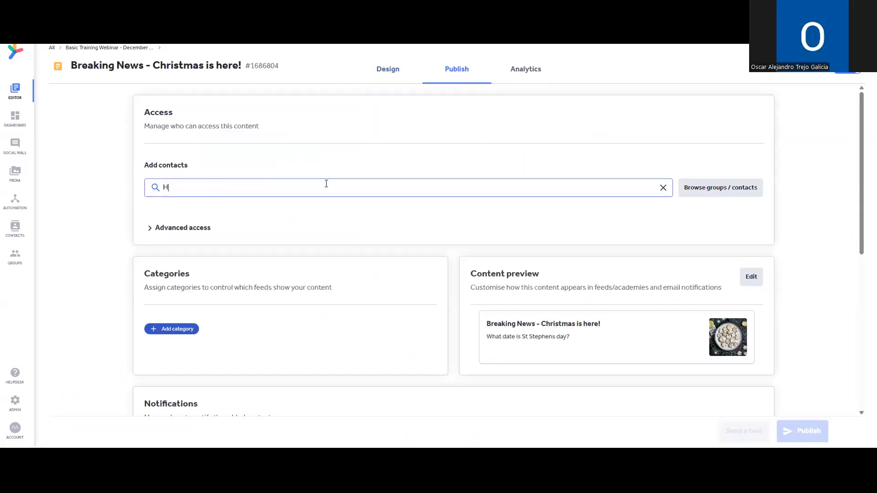
{"action": "key", "text": "BackSpace"}
{"action": "type", "text": "Jesper"}
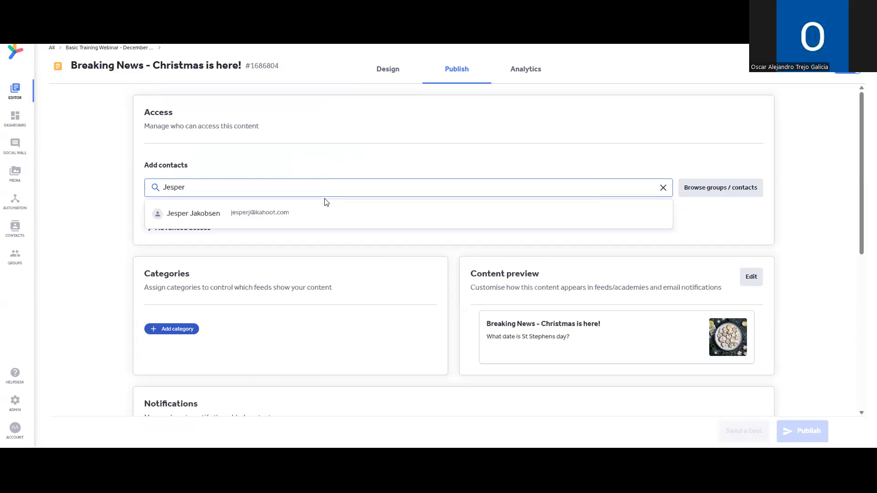
{"action": "left_click", "coordinate": [323, 213]}
Assign the message to the Ask The Expert! category.
{"action": "scroll", "coordinate": [322, 234], "scroll_direction": "down", "scroll_amount": 1}
{"action": "scroll", "coordinate": [322, 234], "scroll_direction": "down", "scroll_amount": 1}
{"action": "left_click", "coordinate": [180, 254]}
{"action": "type", "text": "ask"}
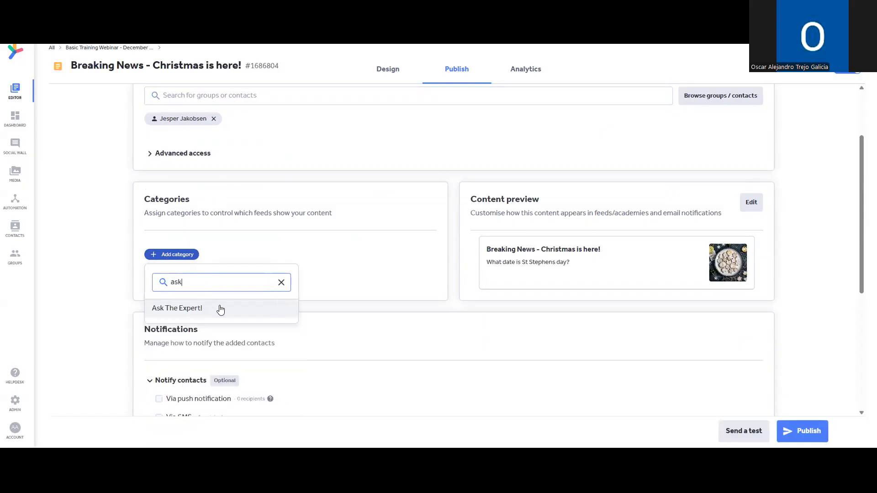
{"action": "left_click", "coordinate": [221, 309]}
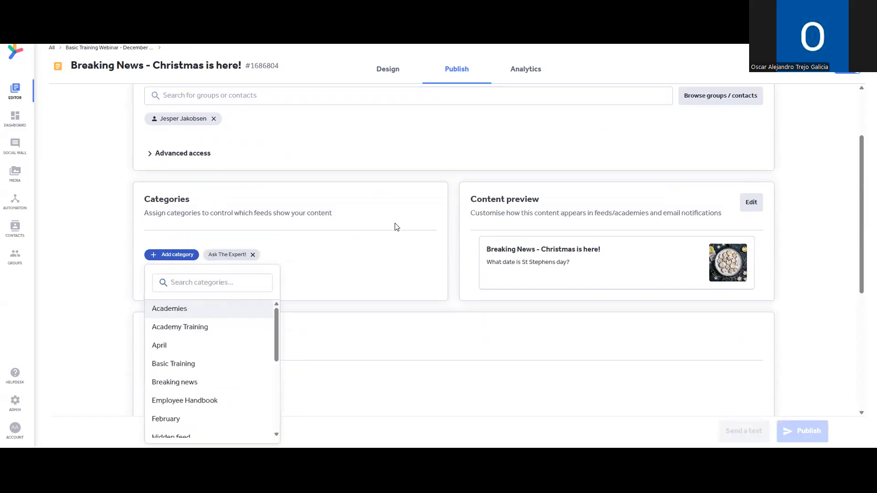
{"action": "left_click", "coordinate": [386, 246]}
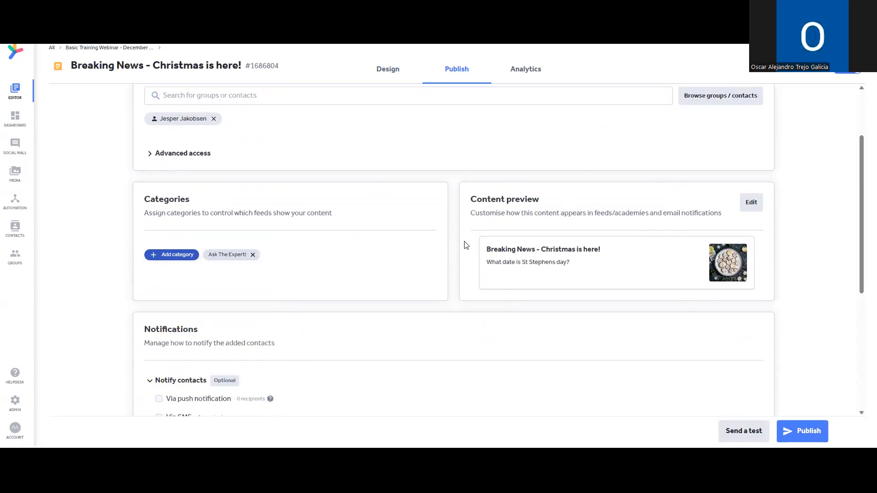
Publish the message and confirm sending it to the one contact.
{"action": "scroll", "coordinate": [594, 223], "scroll_direction": "down", "scroll_amount": 1}
{"action": "scroll", "coordinate": [365, 265], "scroll_direction": "down", "scroll_amount": 3}
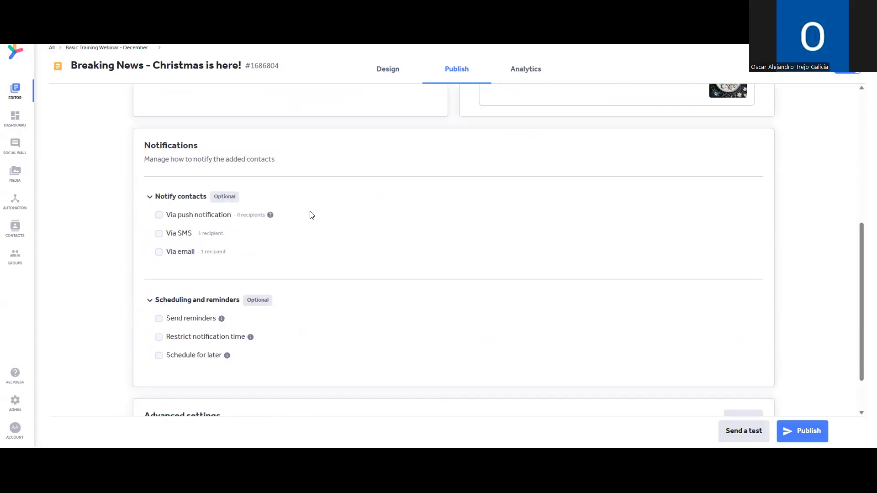
{"action": "scroll", "coordinate": [344, 196], "scroll_direction": "down", "scroll_amount": 2}
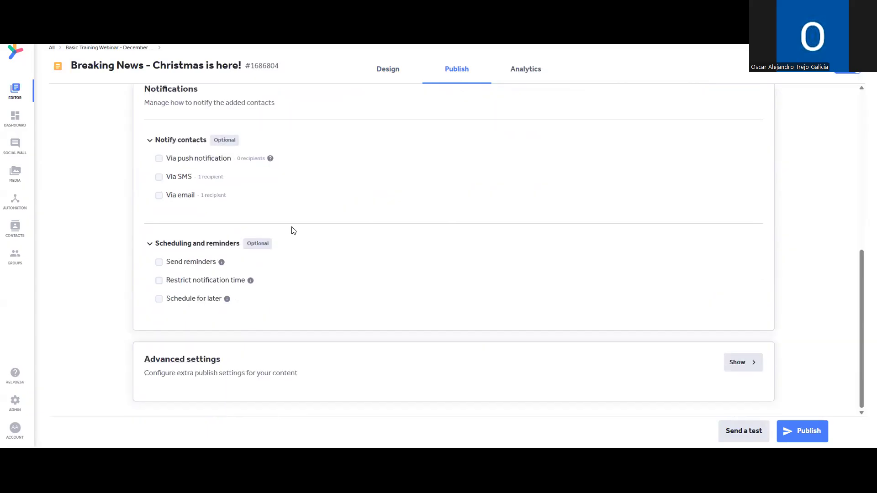
{"action": "left_click", "coordinate": [778, 433]}
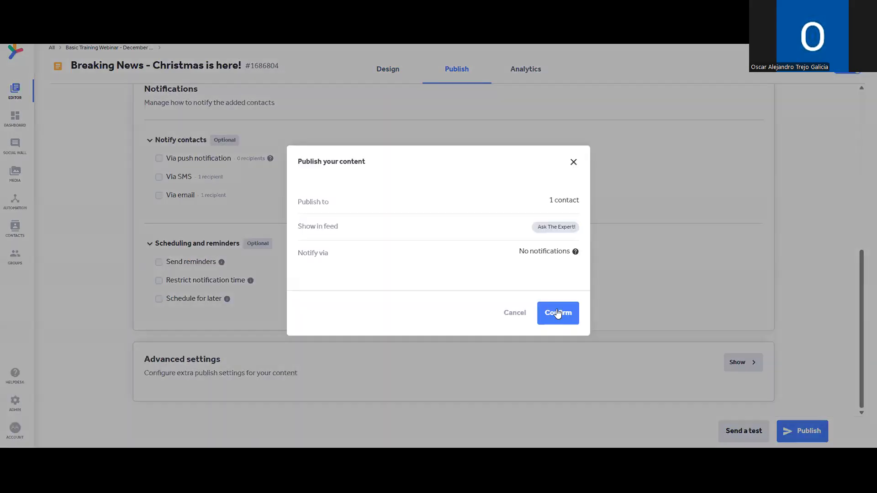
{"action": "left_click", "coordinate": [558, 313]}
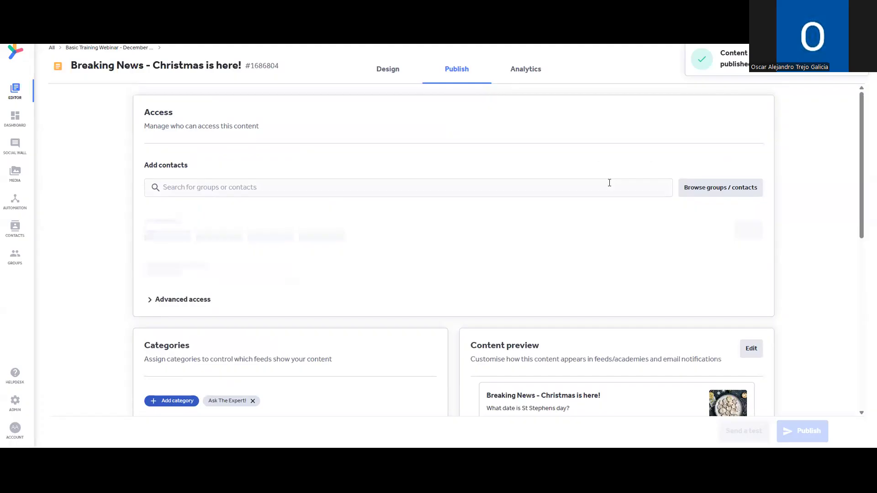
Open the message's Analytics and expand Module Analytics for the image, quiz, slider and feedback.
{"action": "left_click", "coordinate": [531, 77]}
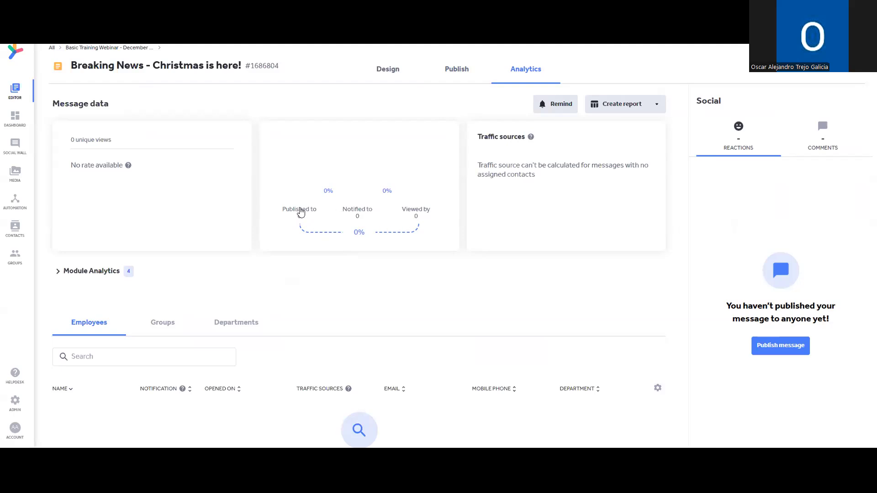
{"action": "scroll", "coordinate": [365, 207], "scroll_direction": "down", "scroll_amount": 2}
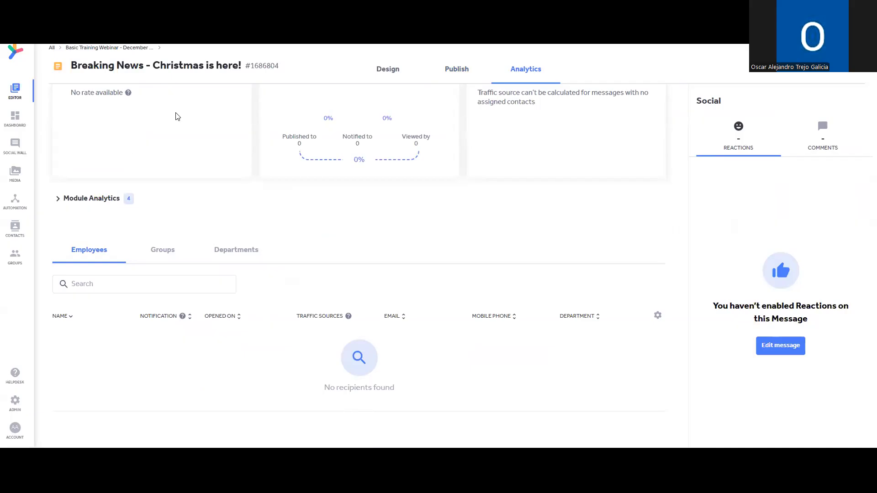
{"action": "left_click", "coordinate": [93, 197]}
{"action": "scroll", "coordinate": [346, 218], "scroll_direction": "down", "scroll_amount": 3}
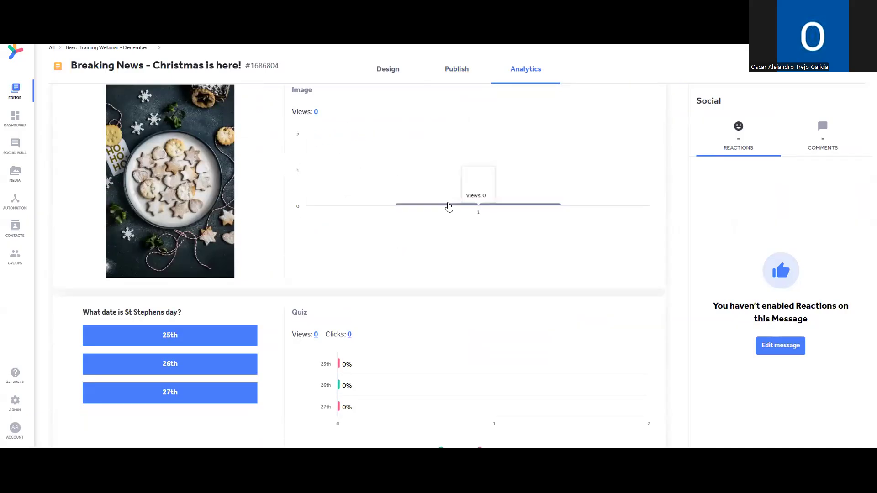
{"action": "scroll", "coordinate": [352, 170], "scroll_direction": "down", "scroll_amount": 1}
{"action": "scroll", "coordinate": [352, 169], "scroll_direction": "down", "scroll_amount": 1}
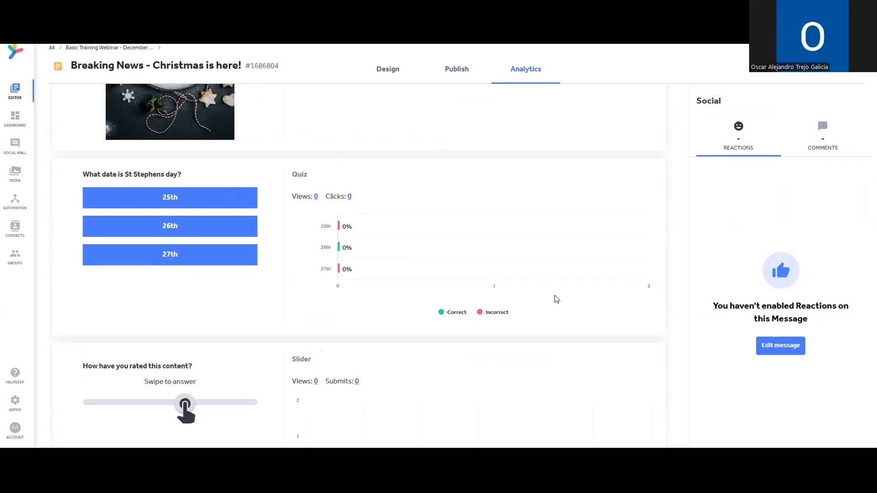
{"action": "scroll", "coordinate": [394, 252], "scroll_direction": "down", "scroll_amount": 2}
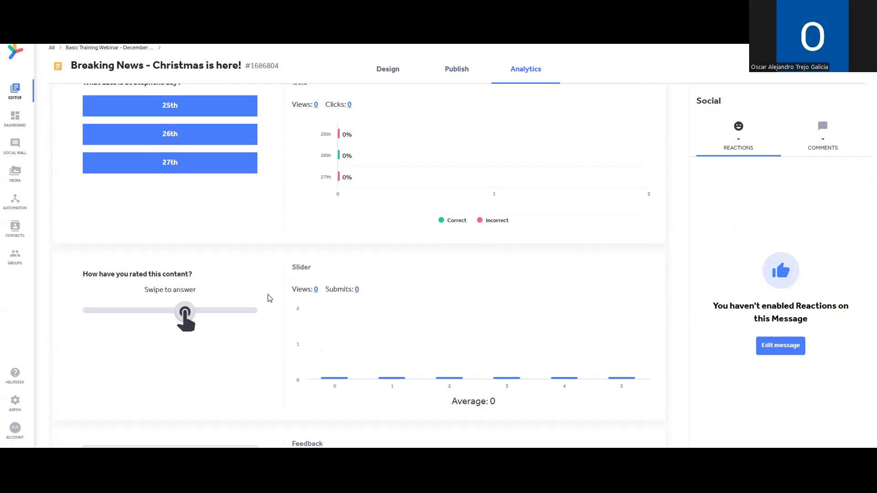
{"action": "scroll", "coordinate": [601, 292], "scroll_direction": "down", "scroll_amount": 1}
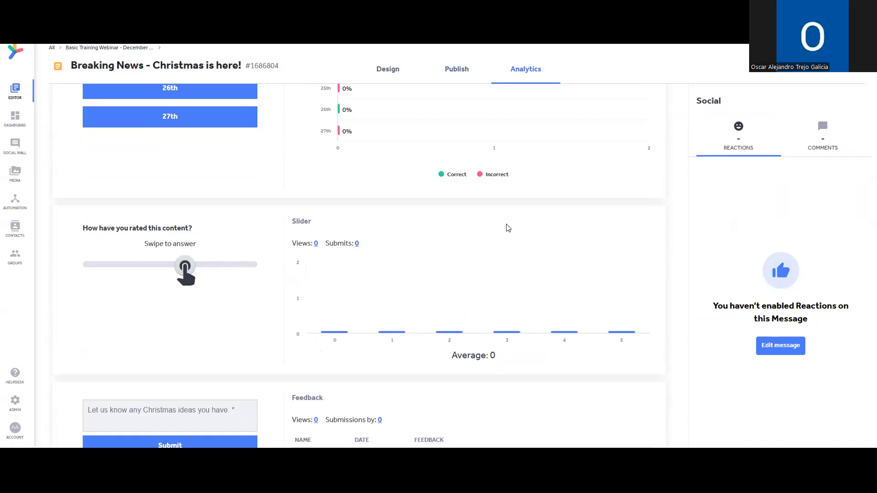
{"action": "scroll", "coordinate": [681, 220], "scroll_direction": "down", "scroll_amount": 3}
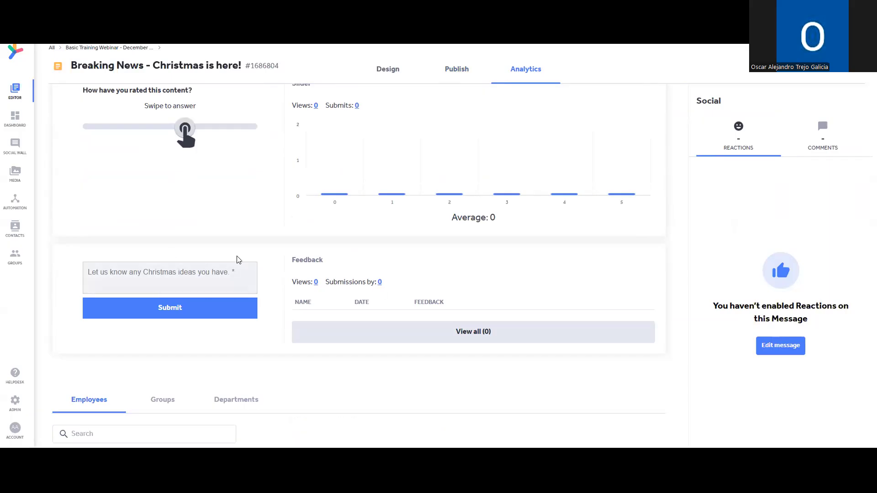
View all feedback submissions (0), close the list, and return to the top of the analytics.
{"action": "left_click", "coordinate": [455, 333]}
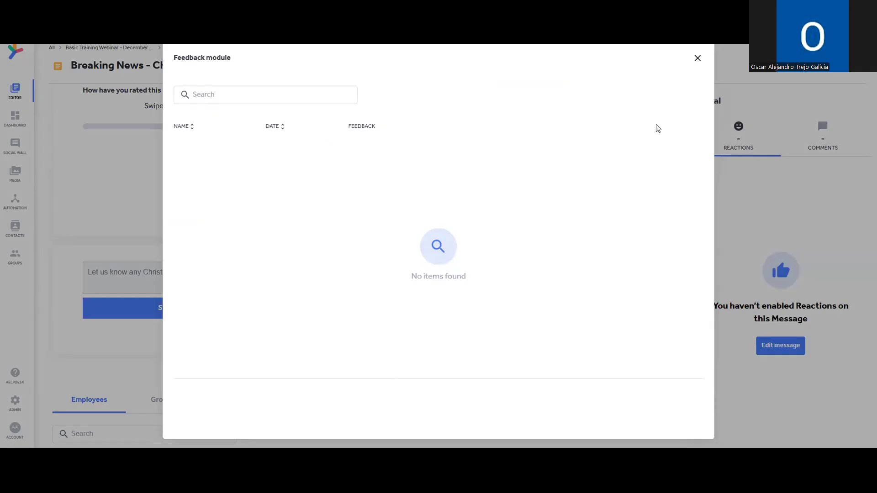
{"action": "left_click", "coordinate": [696, 61]}
{"action": "scroll", "coordinate": [480, 278], "scroll_direction": "up", "scroll_amount": 1}
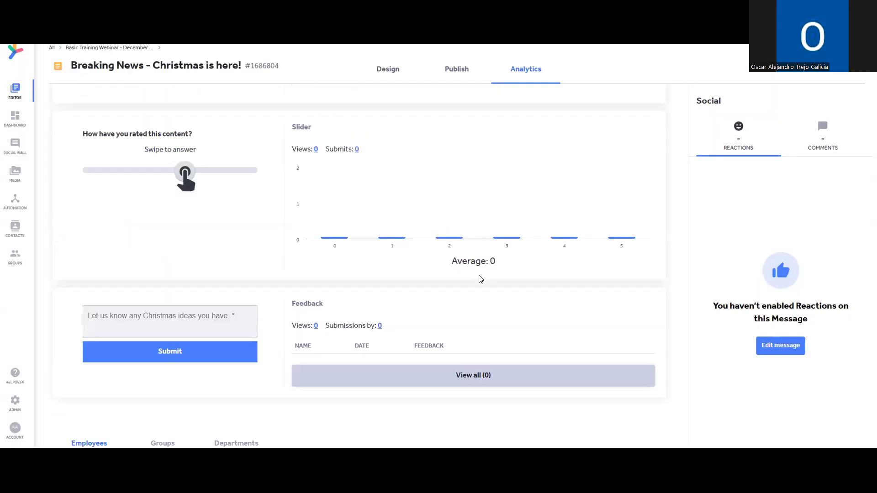
{"action": "scroll", "coordinate": [511, 300], "scroll_direction": "up", "scroll_amount": 10}
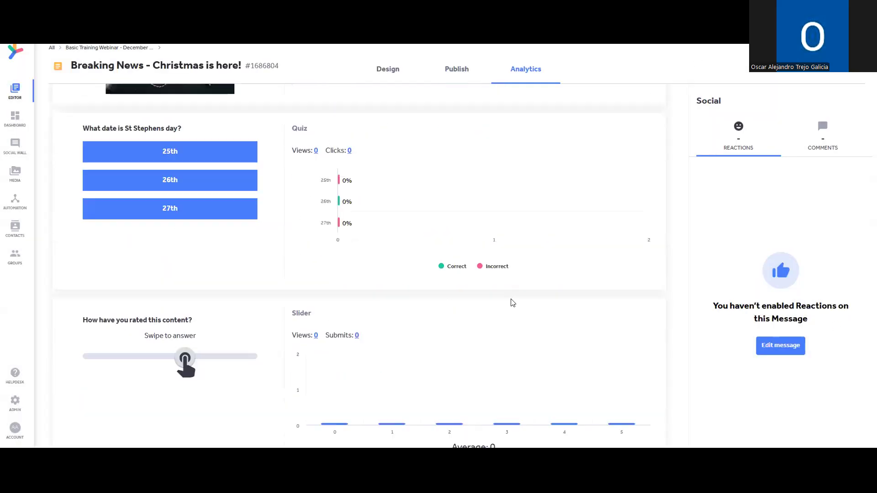
{"action": "scroll", "coordinate": [512, 302], "scroll_direction": "up", "scroll_amount": 1}
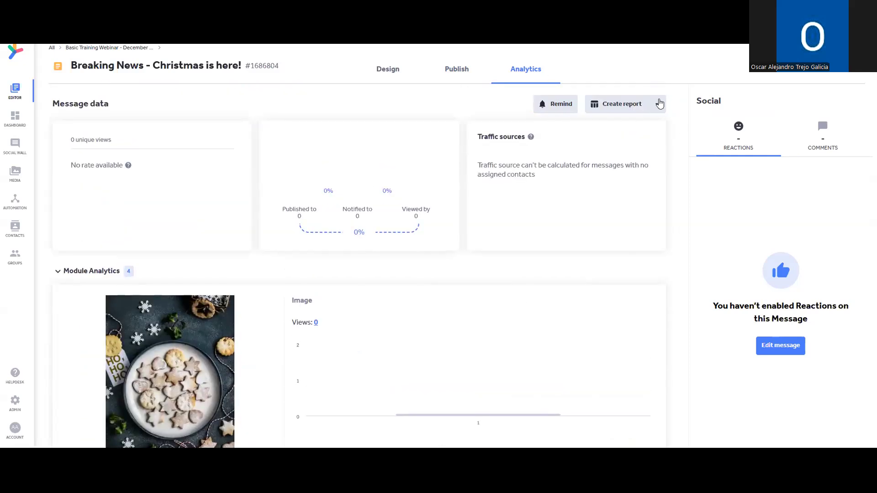
{"action": "left_click", "coordinate": [657, 104]}
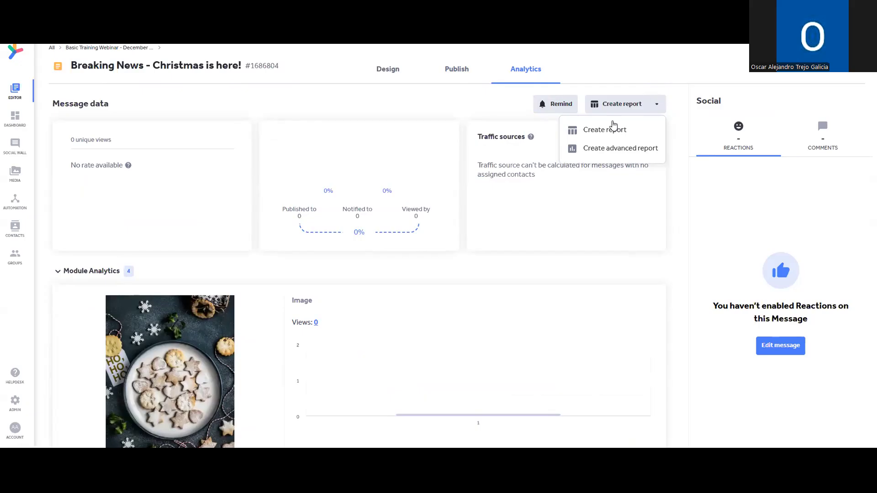
{"action": "left_click", "coordinate": [611, 129]}
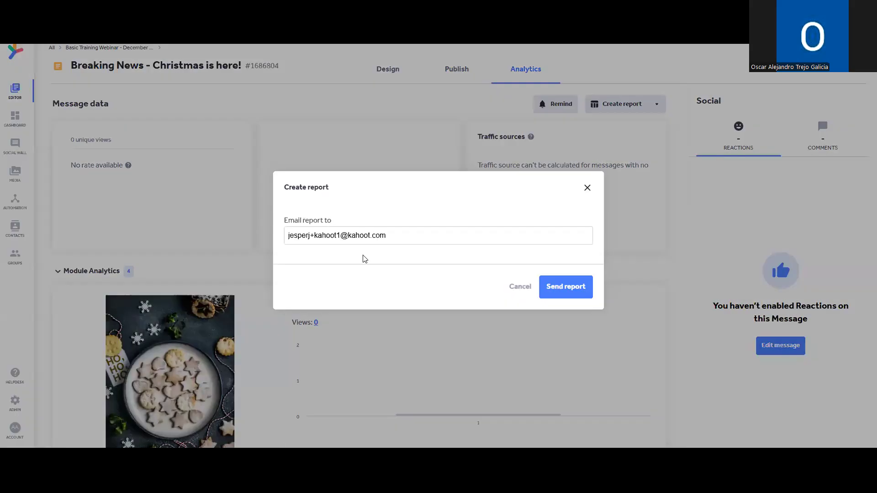
{"action": "left_click_drag", "start_coordinate": [397, 236], "coordinate": [304, 235]}
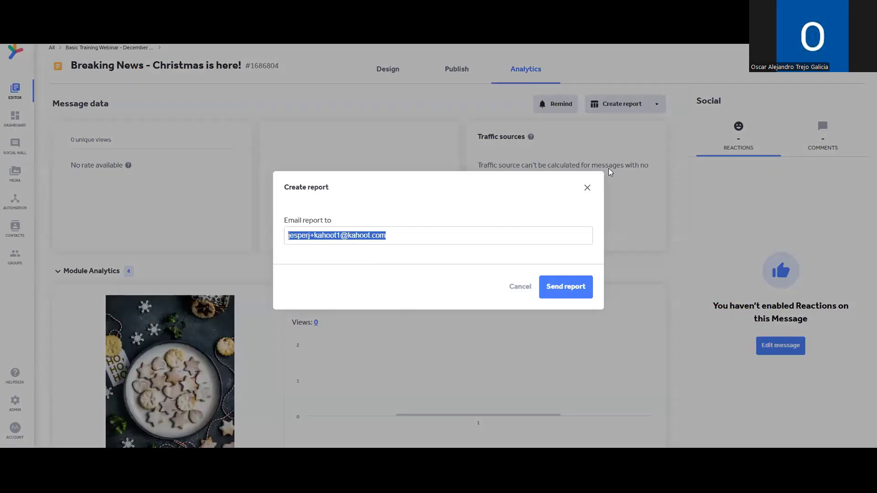
{"action": "left_click", "coordinate": [589, 188]}
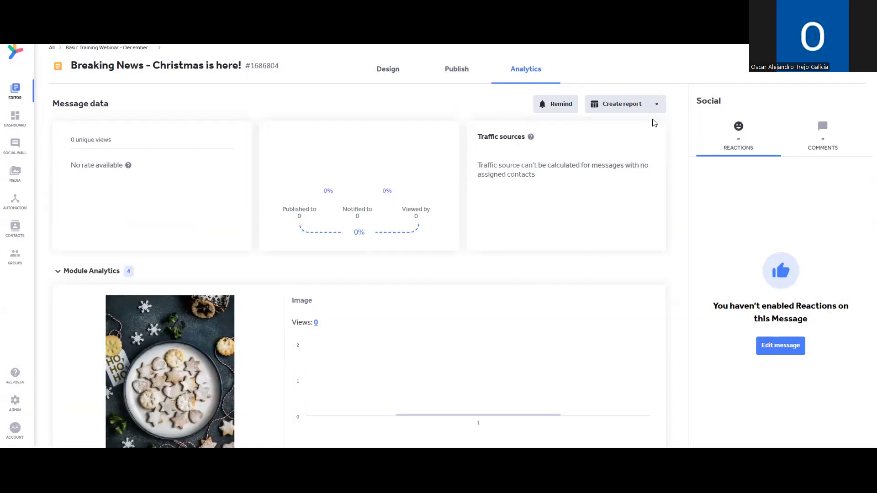
{"action": "left_click", "coordinate": [657, 104]}
{"action": "left_click", "coordinate": [640, 150]}
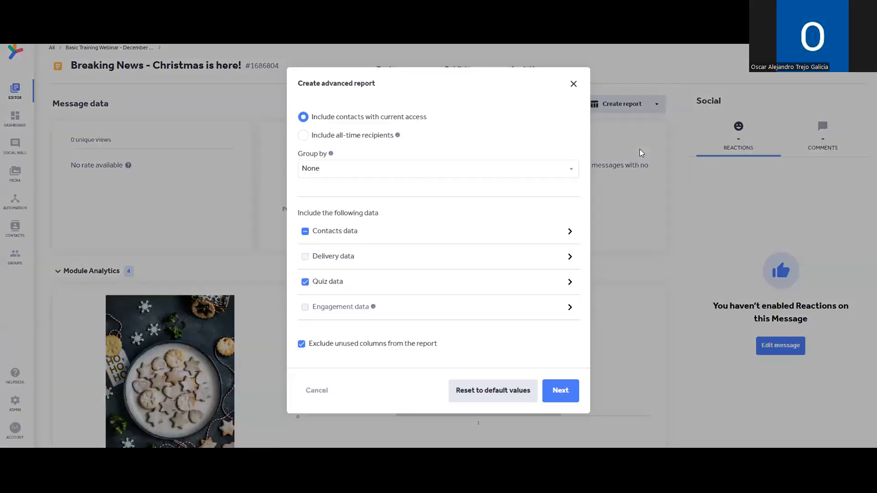
{"action": "left_click", "coordinate": [568, 257]}
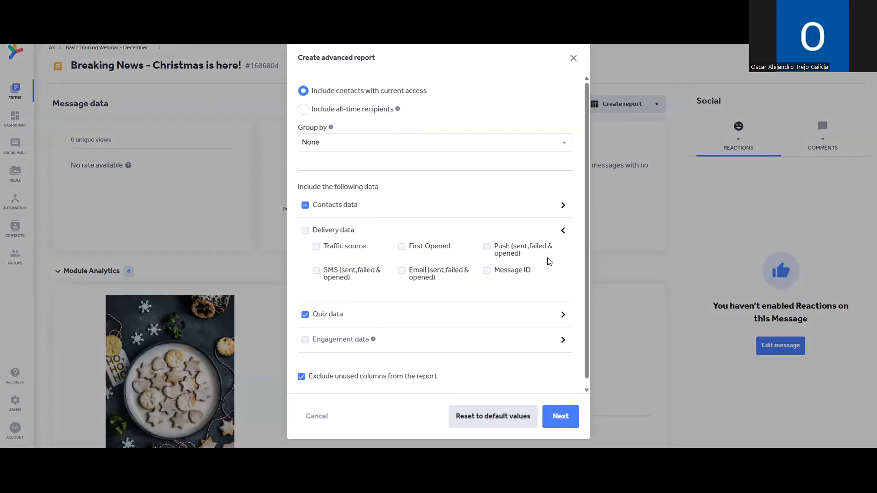
{"action": "left_click", "coordinate": [327, 242]}
{"action": "left_click", "coordinate": [337, 265]}
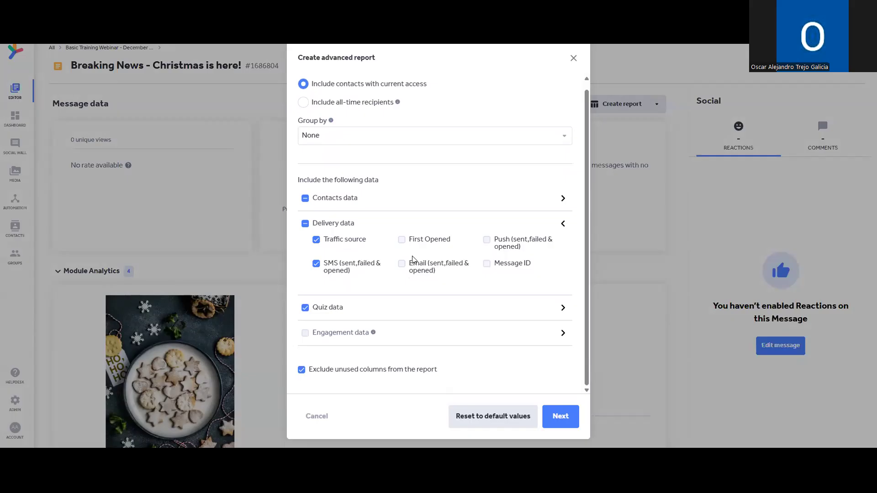
{"action": "left_click", "coordinate": [422, 241]}
{"action": "left_click", "coordinate": [543, 304]}
{"action": "scroll", "coordinate": [411, 280], "scroll_direction": "down", "scroll_amount": 1}
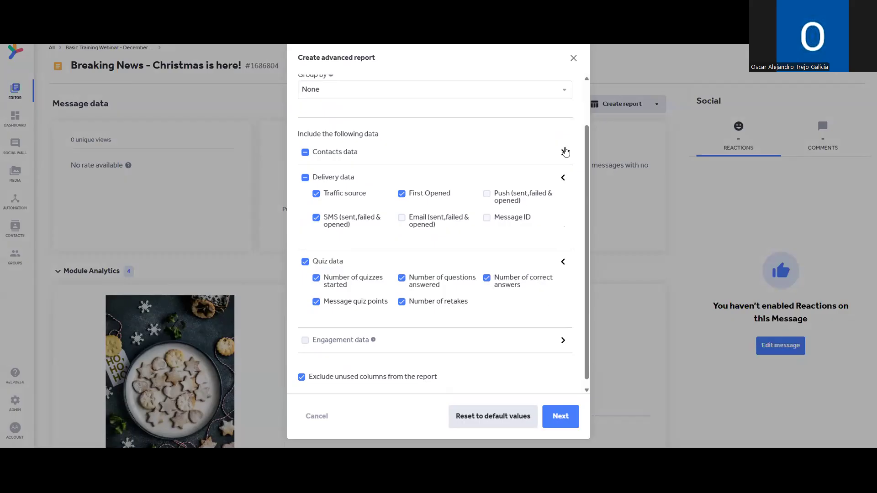
{"action": "left_click", "coordinate": [564, 152]}
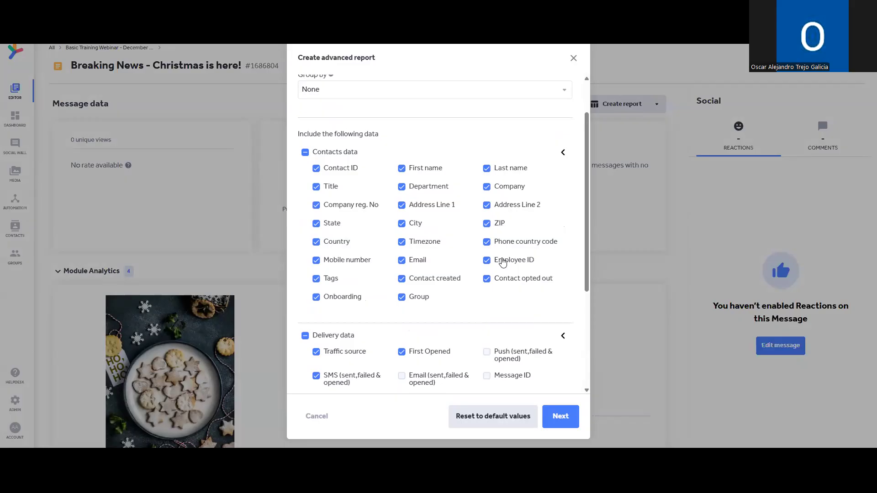
{"action": "scroll", "coordinate": [423, 204], "scroll_direction": "down", "scroll_amount": 1}
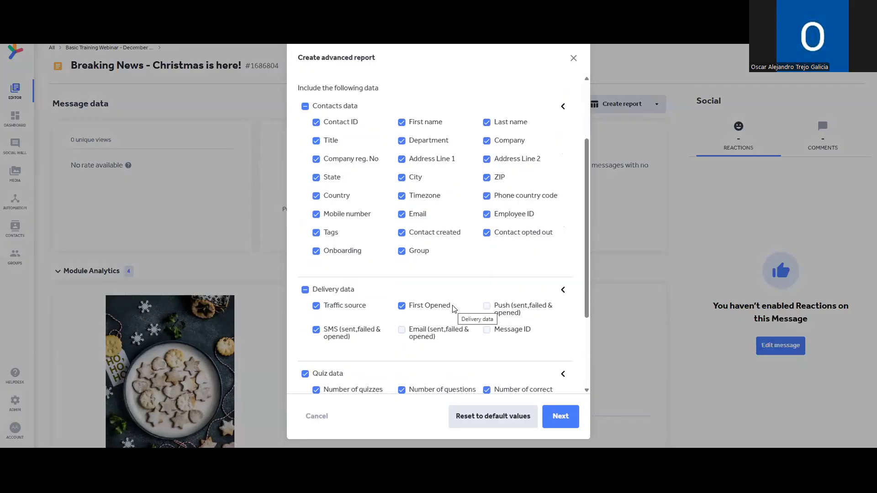
{"action": "scroll", "coordinate": [548, 162], "scroll_direction": "down", "scroll_amount": 2}
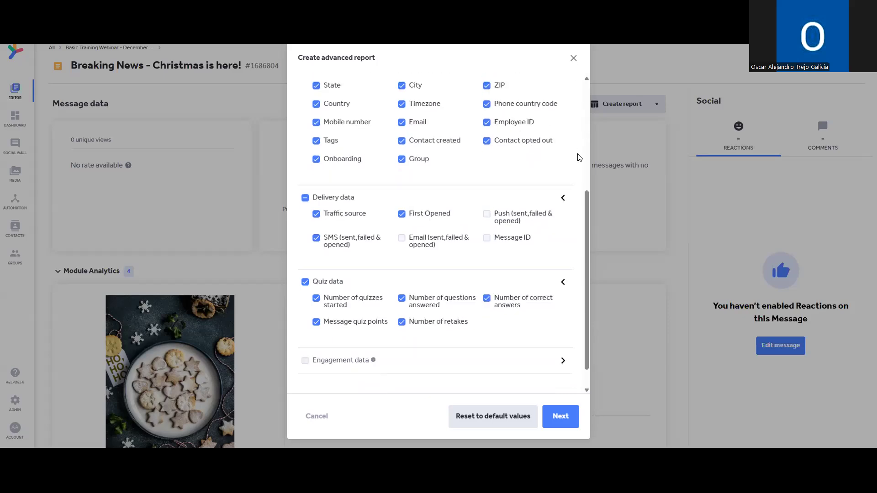
{"action": "left_click", "coordinate": [574, 59]}
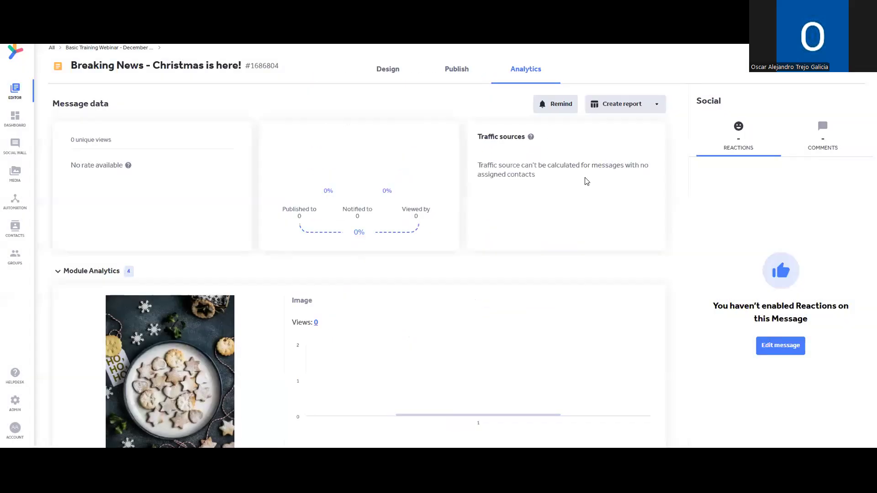